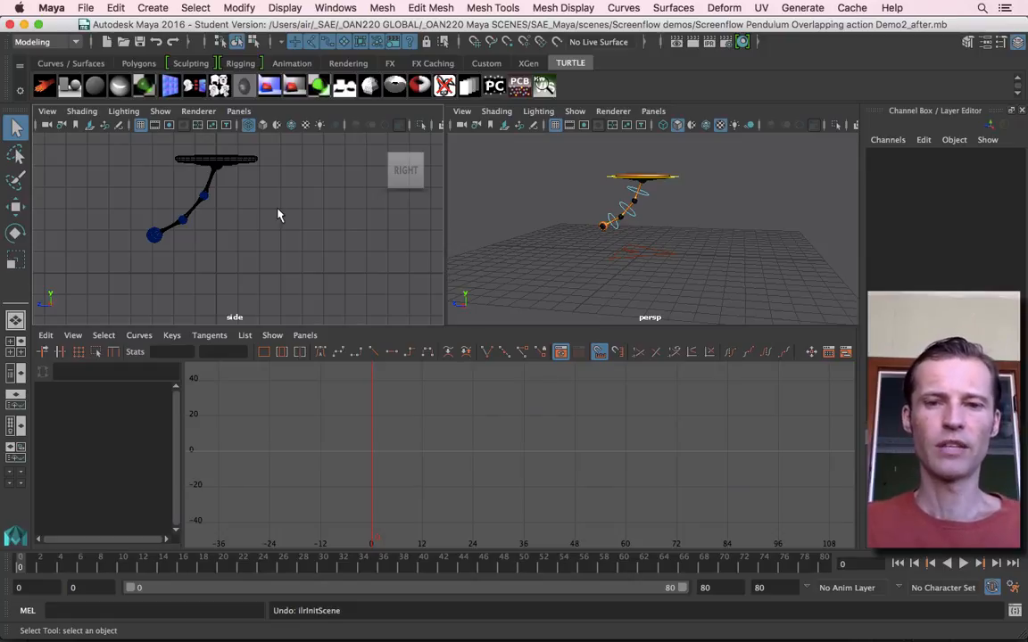
Step: Select the three pendulum controls CTRL_Pend_01, CTRL_Pend_02 and CTRL_Pend_03 and play the swing animation
left_click(638, 223)
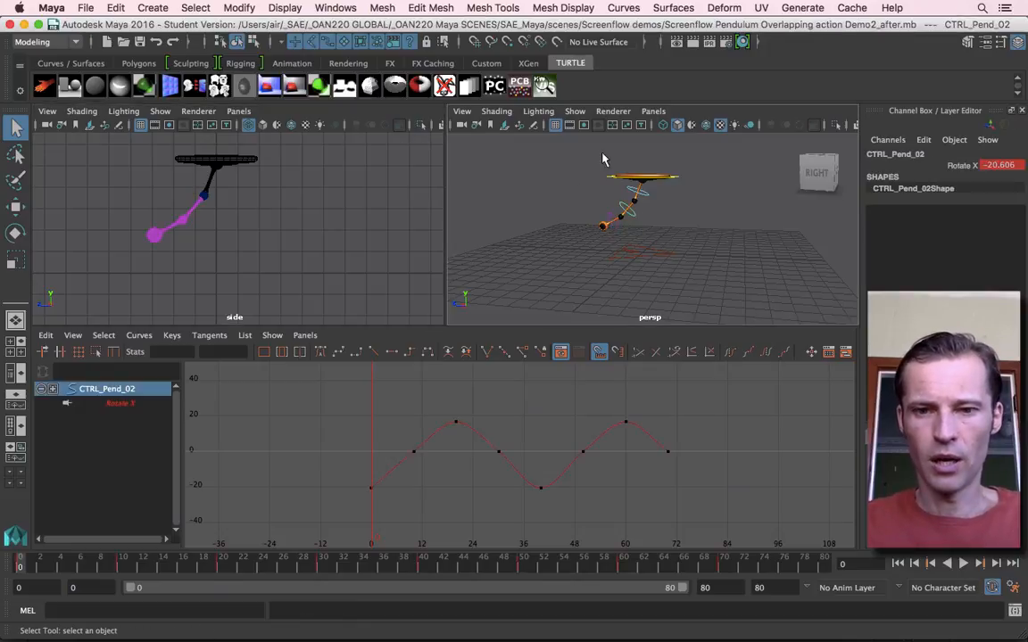
left_click(649, 207, "shift")
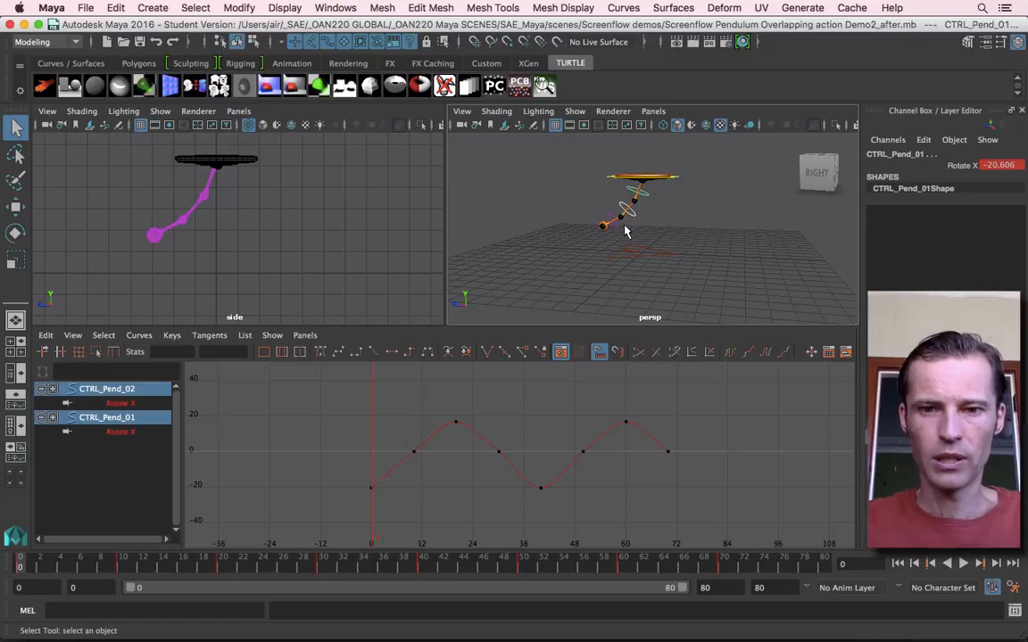
left_click(615, 231, "shift")
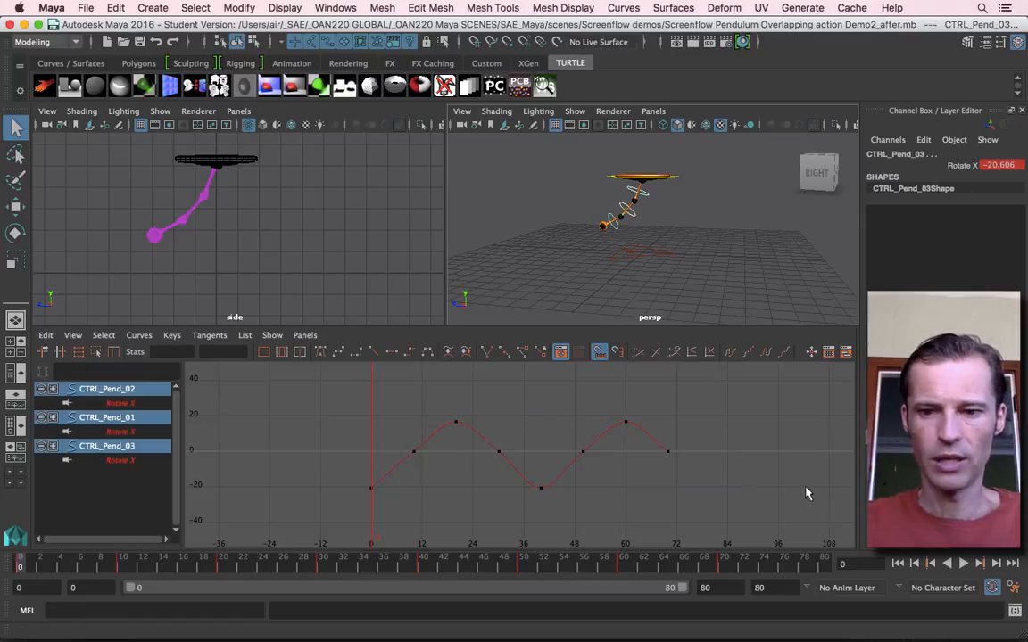
left_click(963, 564)
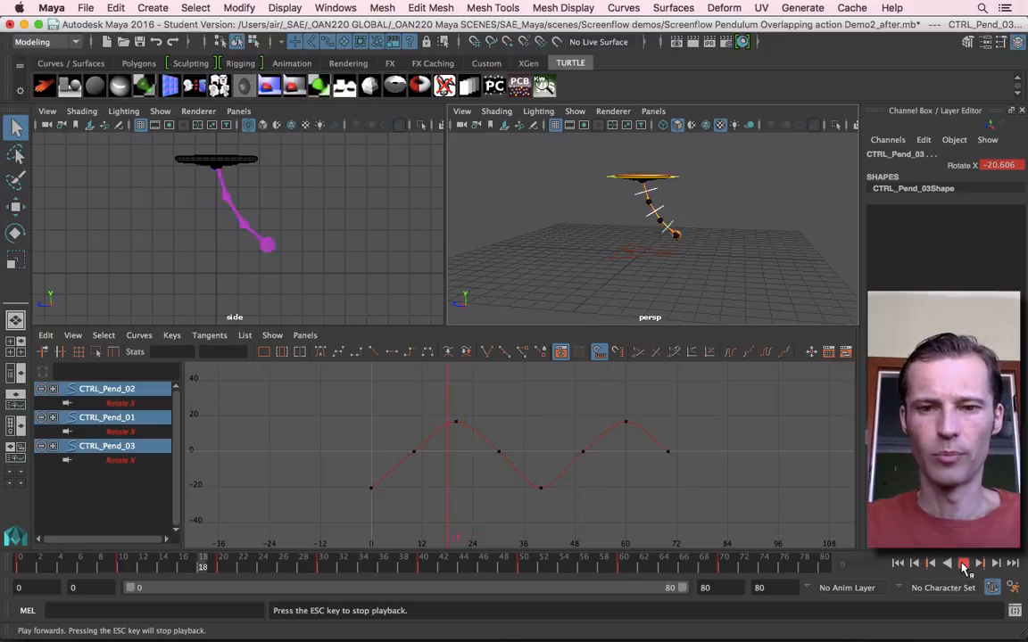
left_click(963, 564)
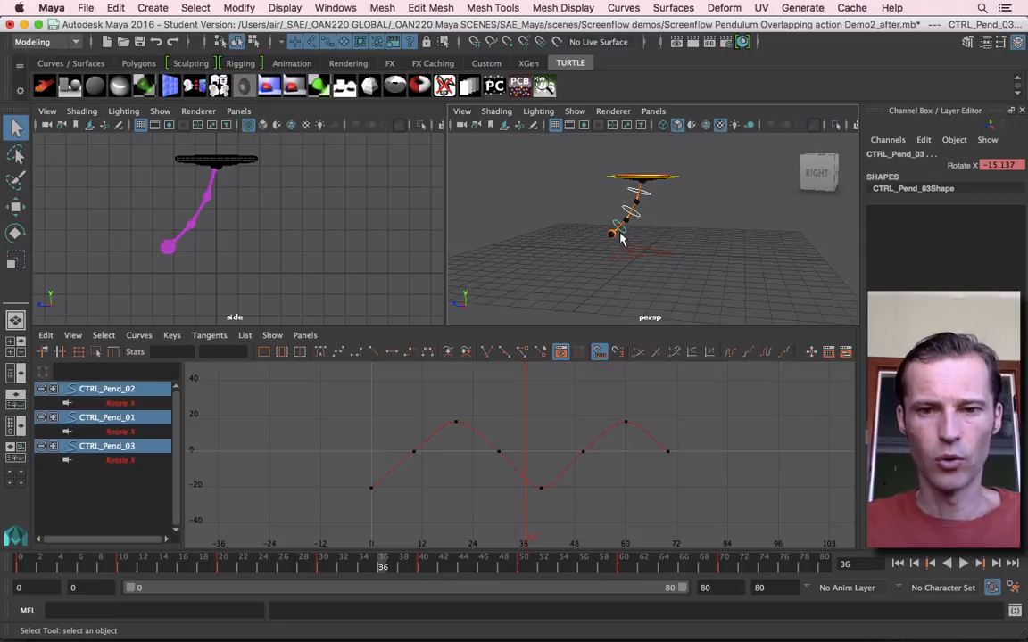
Step: Try to key the three pendulum controls at frame 36 with Rotate X at about 34.9, and undo it
key("e")
left_click_drag(693, 182, 676, 161)
key("s")
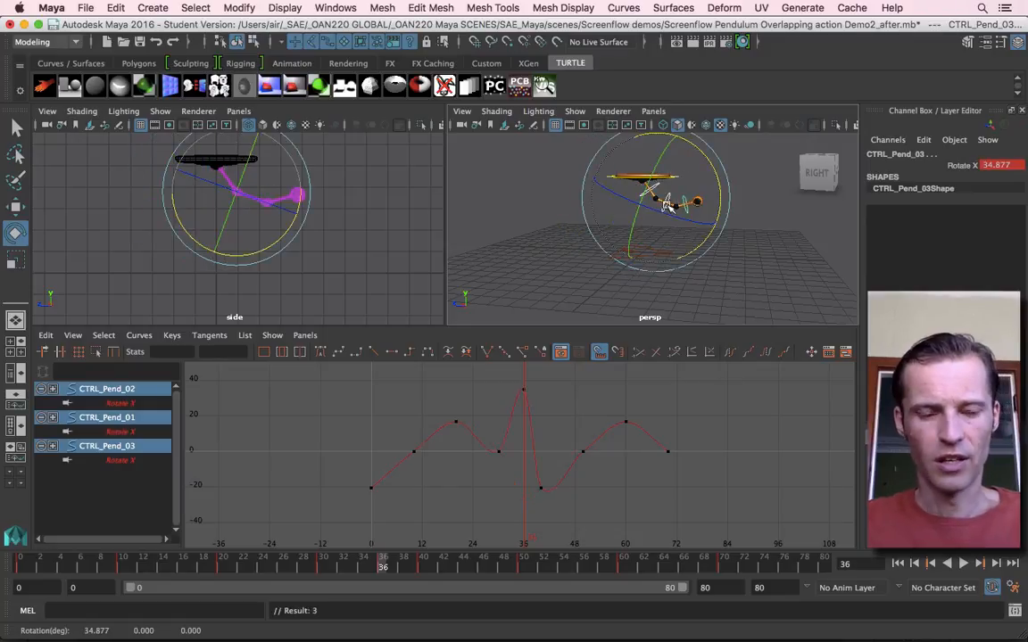
key("z")
key("z")
key("z")
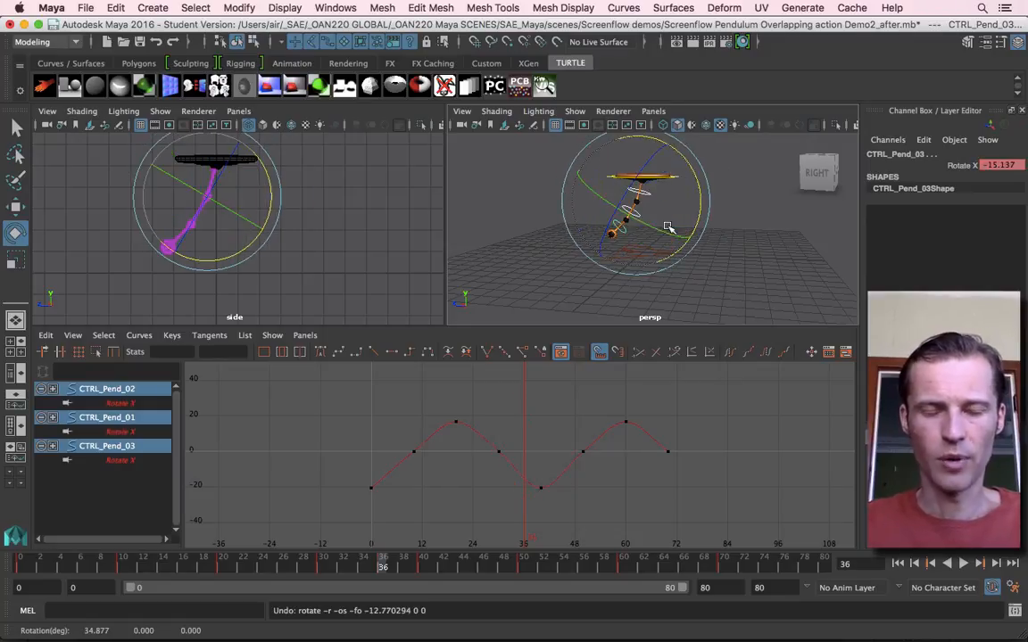
key("q")
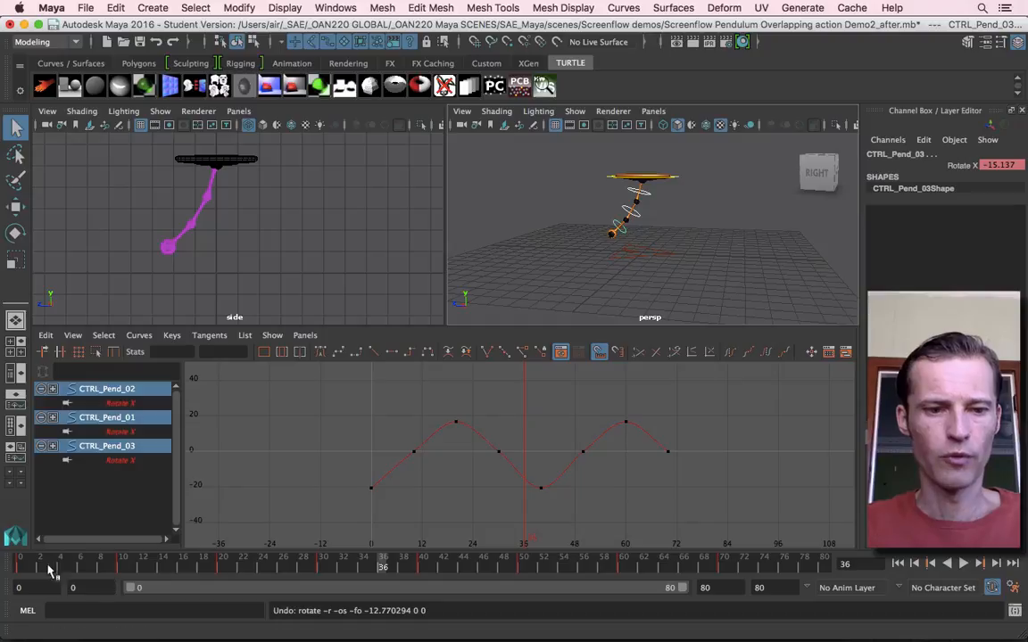
Step: Scrub through the swing from frame 0 and play the animation to review the pendulum's timing
left_click(19, 569)
key("alt+v")
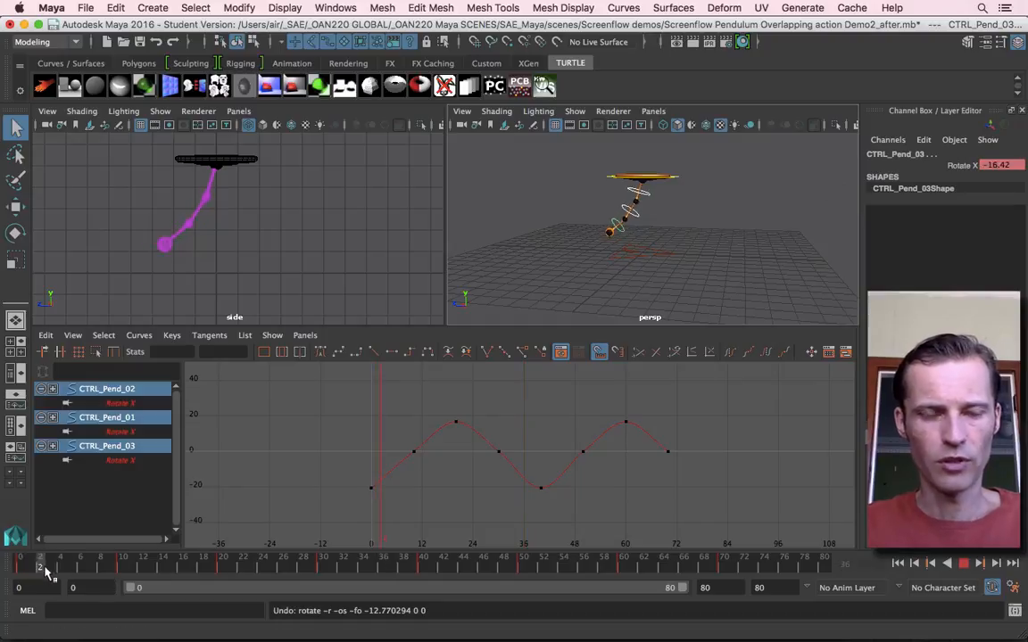
left_click_drag(106, 581, 123, 581)
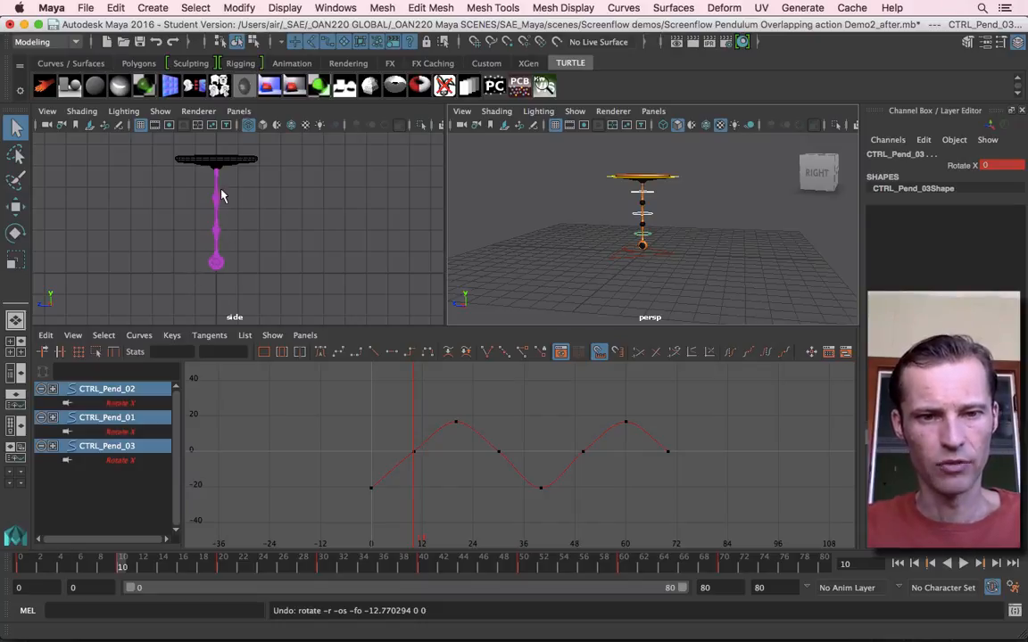
mouse_move(126, 565)
left_mouse_down()
mouse_move(212, 566)
mouse_move(252, 593)
mouse_move(406, 617)
left_mouse_up()
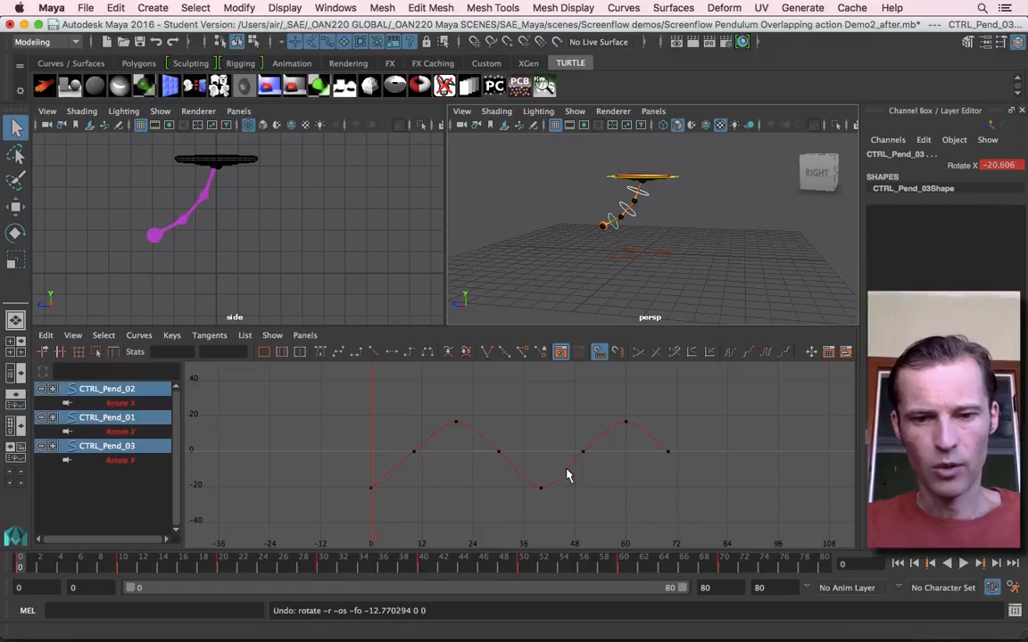
left_click(963, 563)
left_click(965, 564)
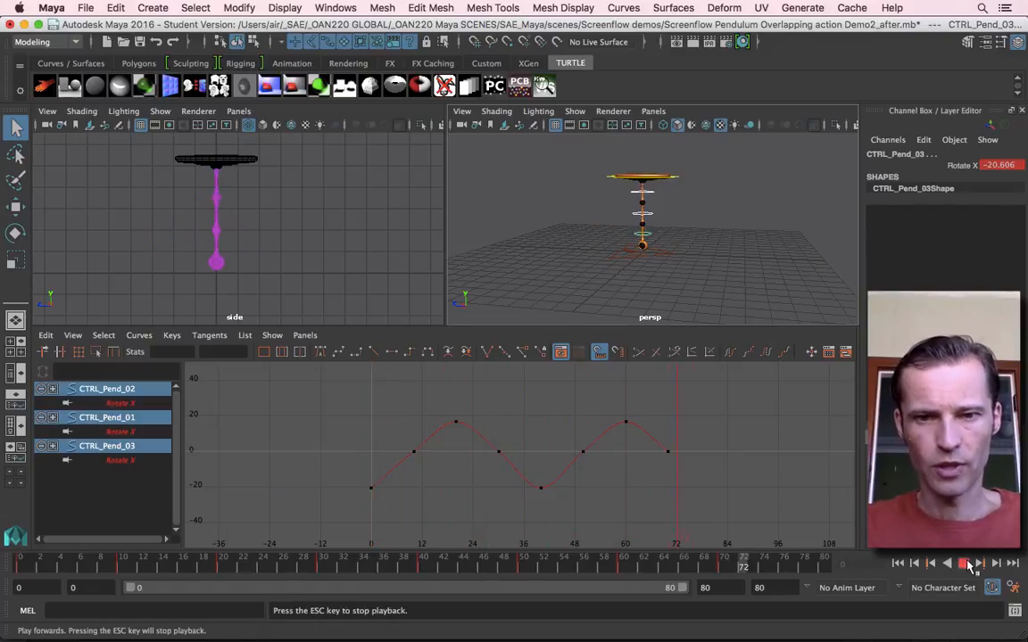
left_click(973, 567)
Step: Raise the frame 10 key of the three controls' Rotate X curves to about 3.4 and reshape its incoming tangent
left_click(456, 421)
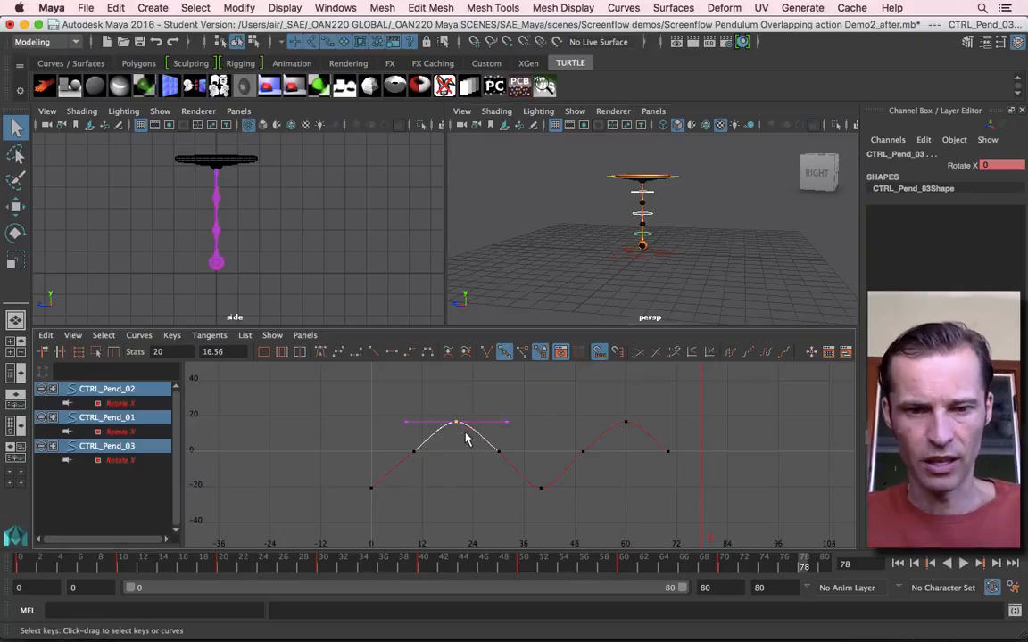
key("w")
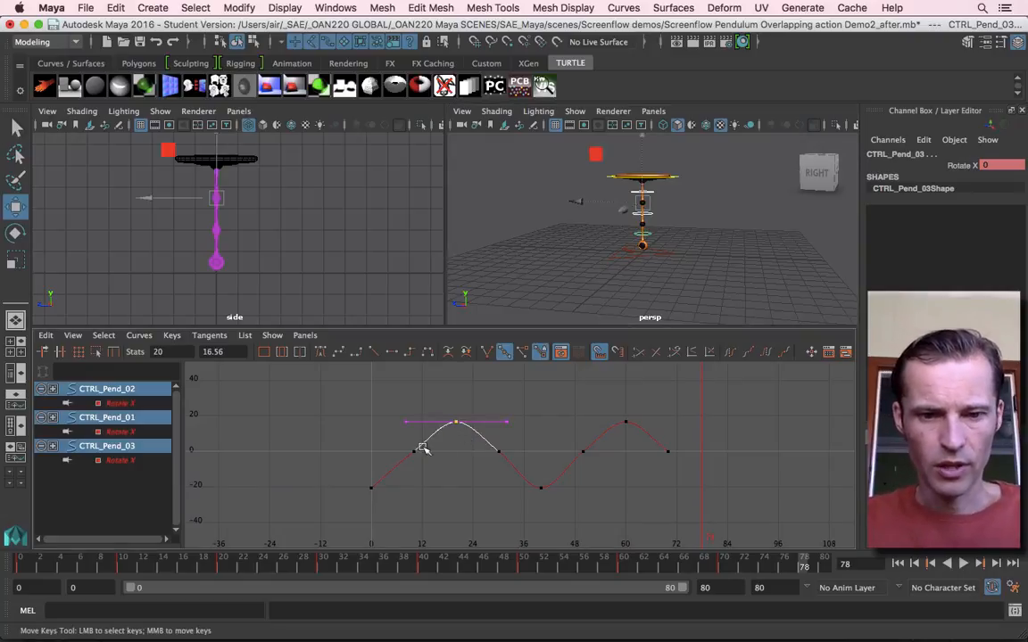
key("a")
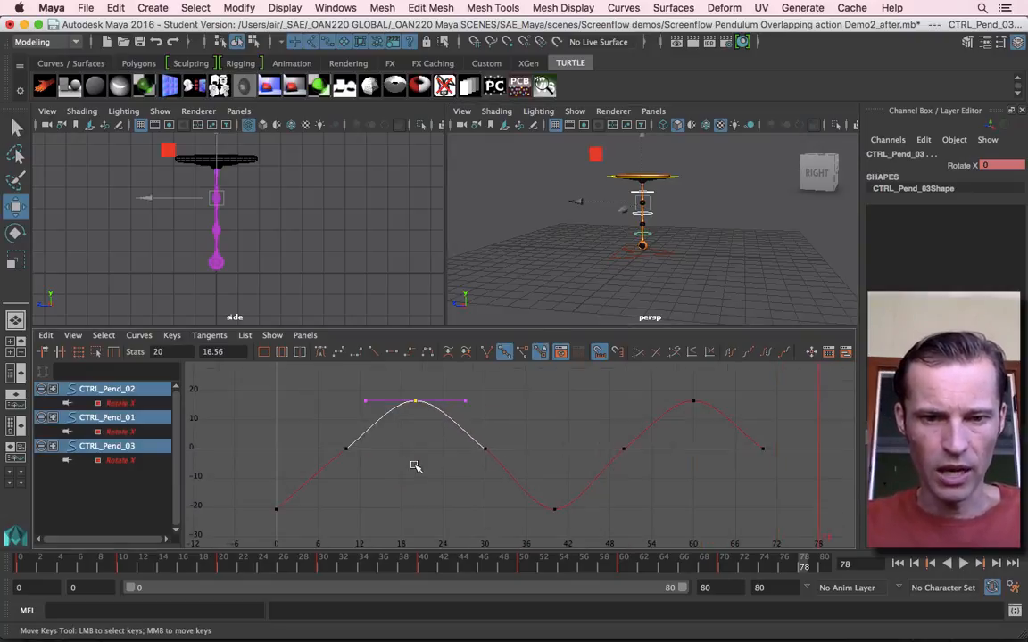
left_click(348, 451)
middle_click_drag(351, 470, 351, 455)
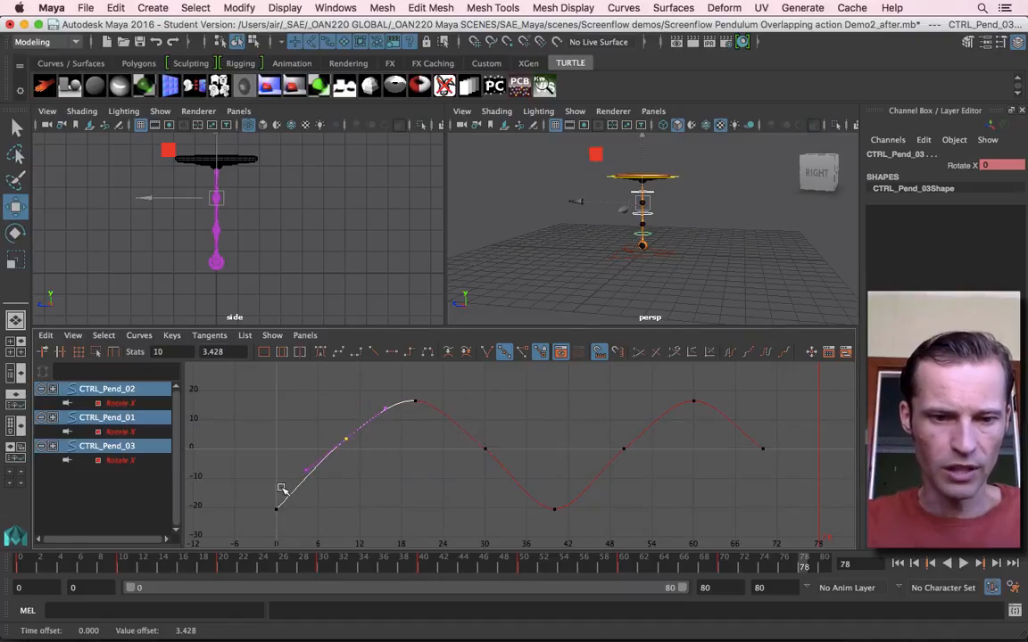
left_click(306, 473)
middle_click_drag(302, 471, 356, 464)
left_click(349, 438)
left_click_drag(369, 348, 451, 421)
Step: Raise the Rotate X trough at frame 40 to about -15.7, adjusting its tangents, and lower the frame 60 peak to about 7
left_click_drag(511, 451, 592, 533)
middle_click_drag(553, 521, 554, 511, "shift")
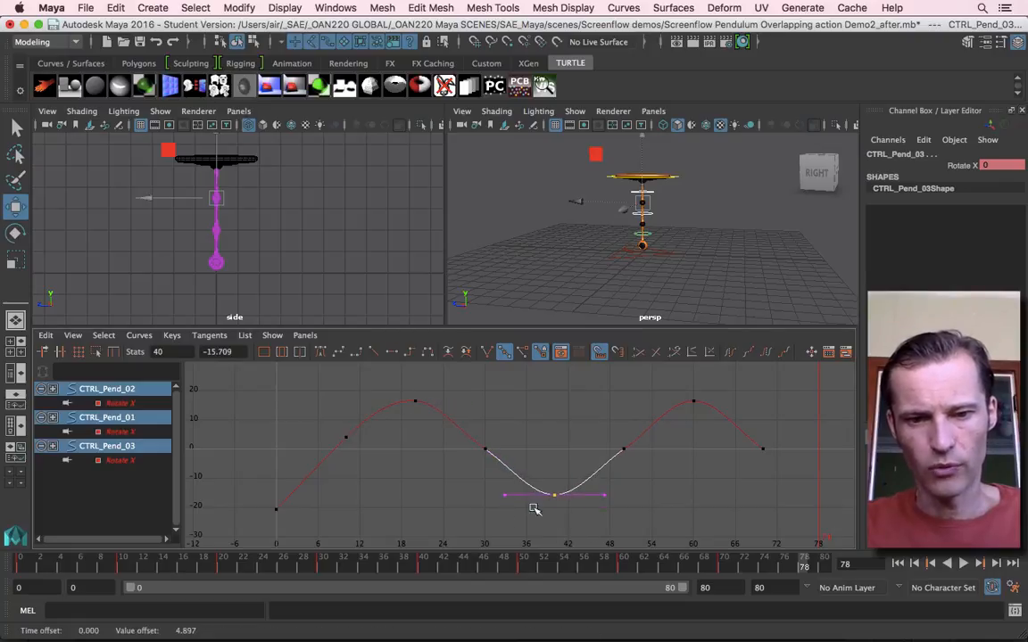
left_click_drag(476, 463, 519, 490)
middle_click_drag(527, 486, 526, 492, "shift")
left_click_drag(640, 436, 576, 469)
middle_click_drag(591, 488, 581, 491, "shift")
left_click_drag(670, 432, 715, 391)
middle_click_drag(699, 408, 698, 435, "shift")
Step: Lower the outgoing tangent of the frame 50 key and flatten the tangents of the final key at frame 70
left_click_drag(614, 437, 638, 468)
middle_click_drag(644, 449, 661, 444, "shift")
key("z")
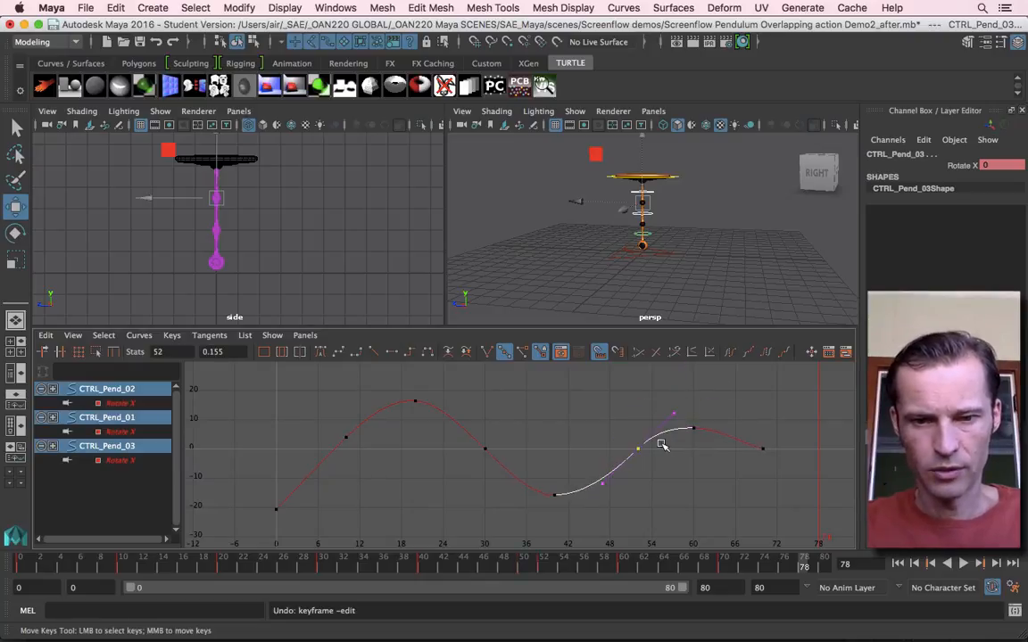
left_click_drag(641, 403, 671, 423)
middle_click_drag(663, 422, 662, 429, "shift")
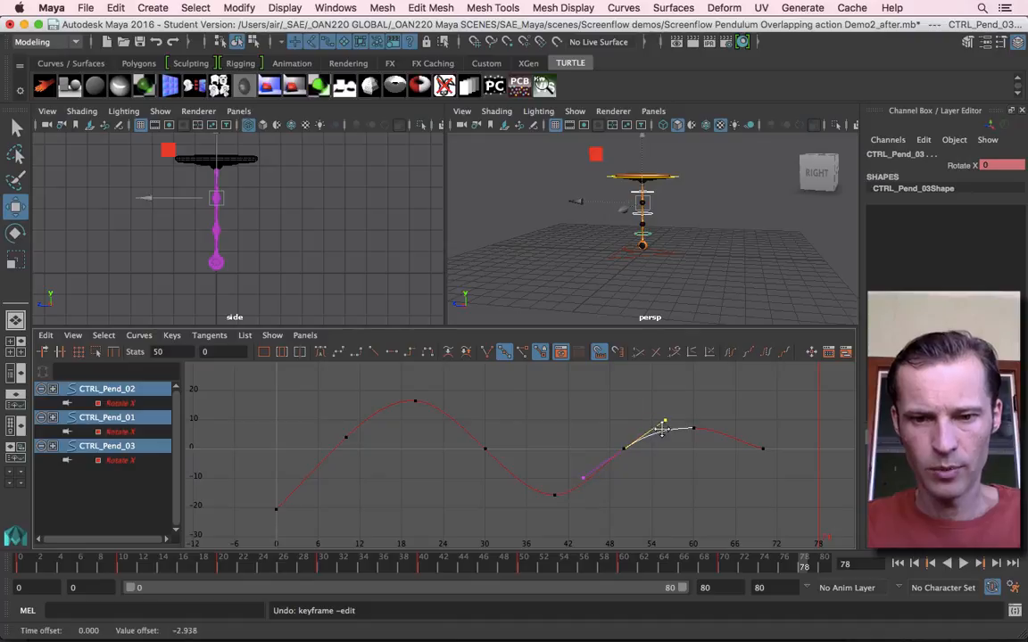
left_click_drag(725, 420, 773, 482)
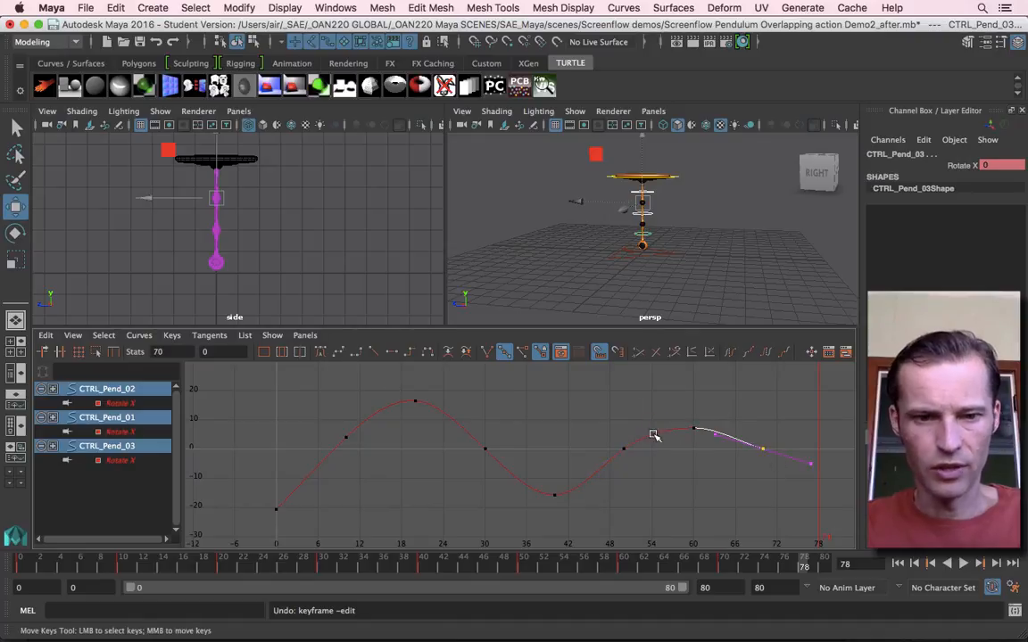
left_click(393, 359)
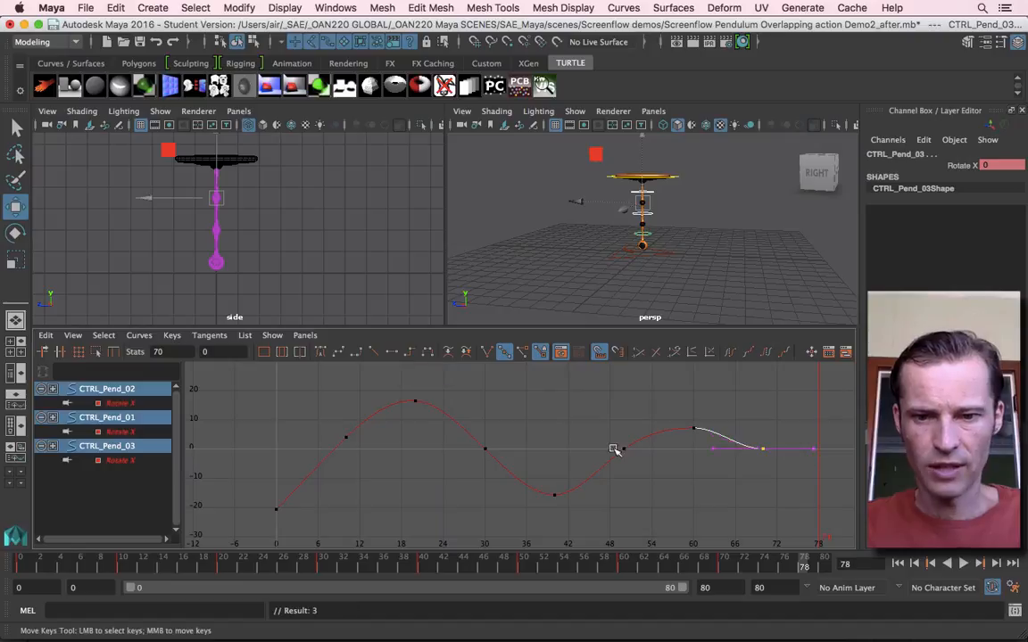
Step: Move the last two Rotate X keys of all three pendulum controls earlier, to frames 58 and 66
left_click(128, 405)
left_click(125, 432)
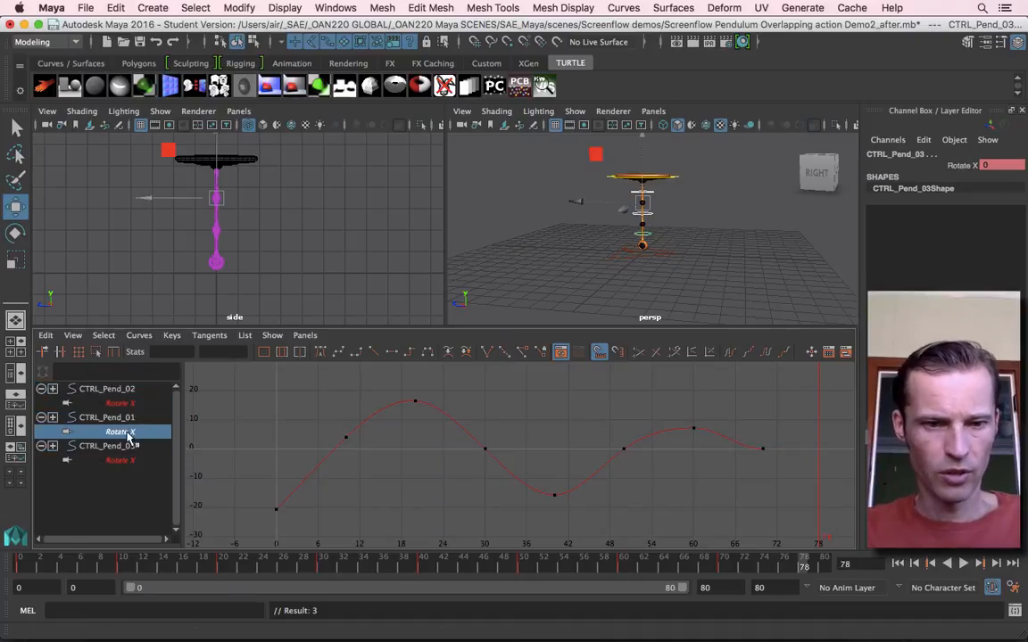
left_click(125, 460)
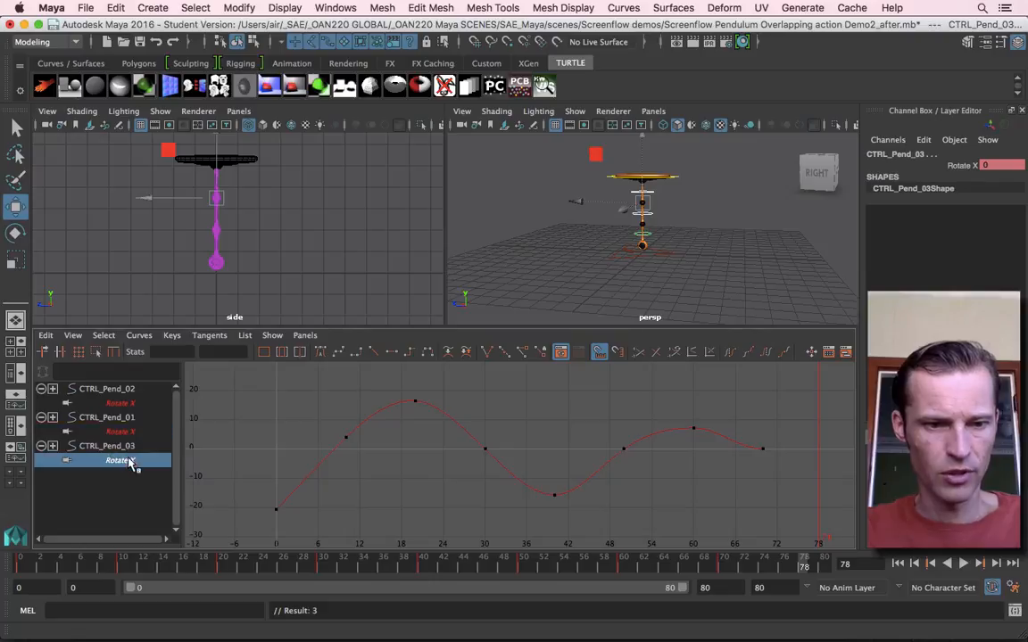
left_click(125, 433, "ctrl")
left_click(120, 403, "ctrl")
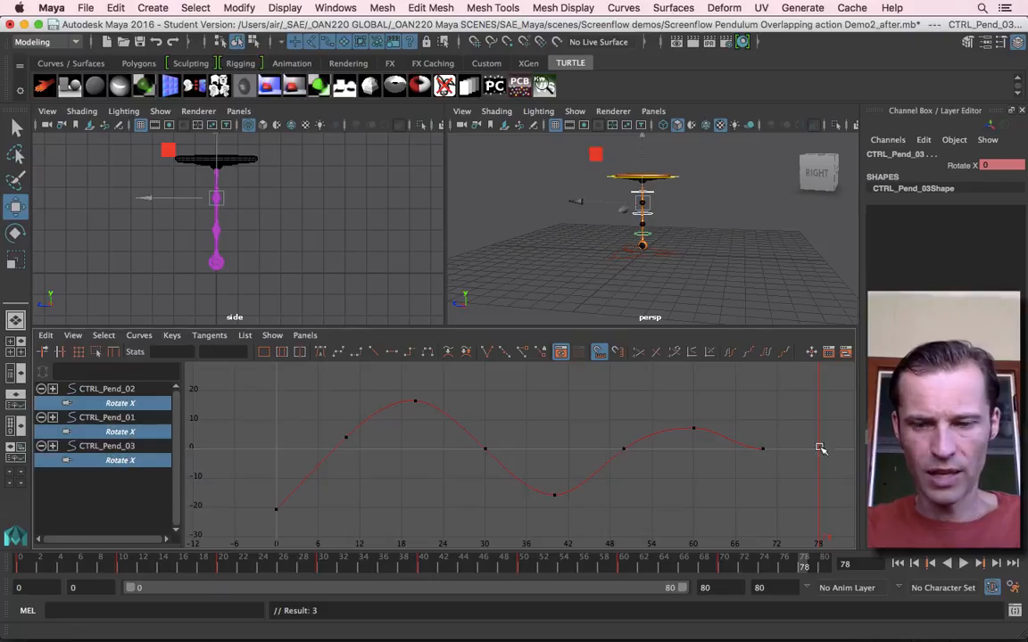
left_click_drag(748, 431, 778, 466)
middle_click_drag(778, 465, 717, 438, "shift")
left_click_drag(684, 414, 758, 482)
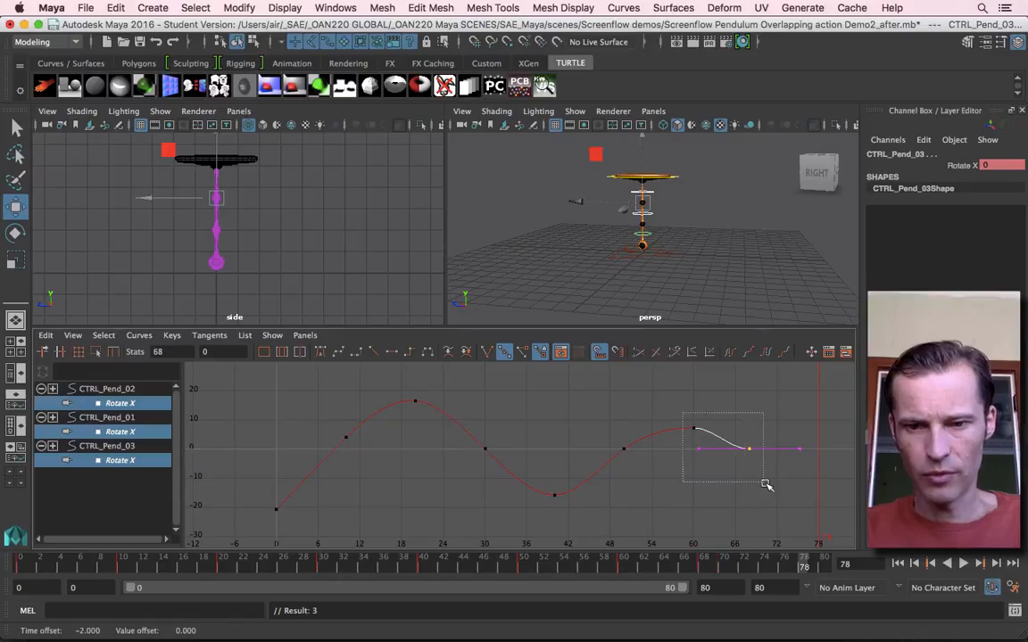
middle_click_drag(757, 481, 740, 483, "shift")
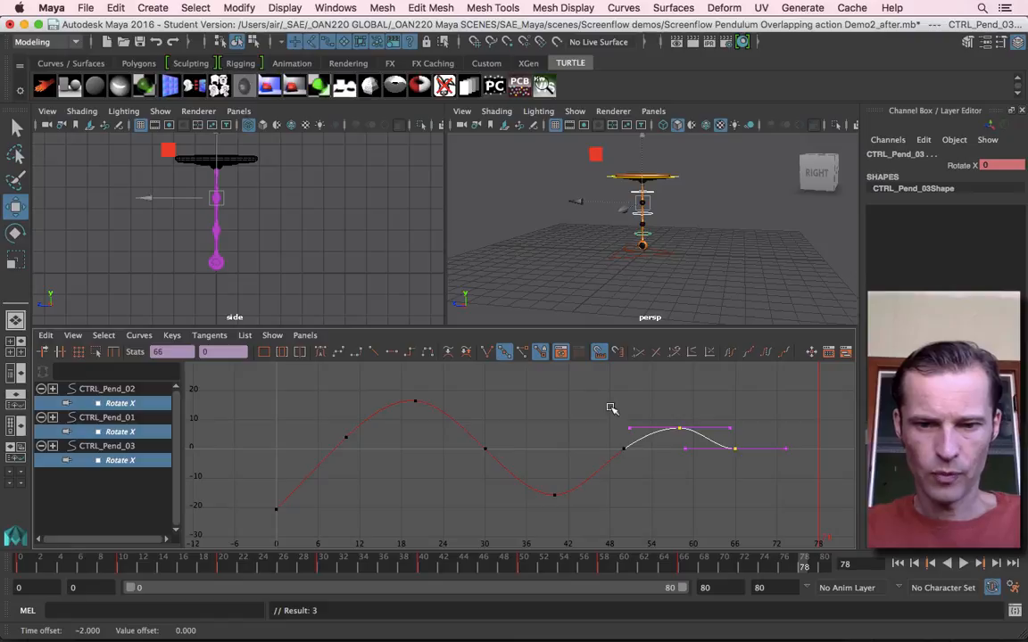
mouse_move(670, 411)
middle_mouse_down()
mouse_move(683, 443)
mouse_move(665, 431)
middle_mouse_up()
key("ctrl+z")
key("ctrl+z")
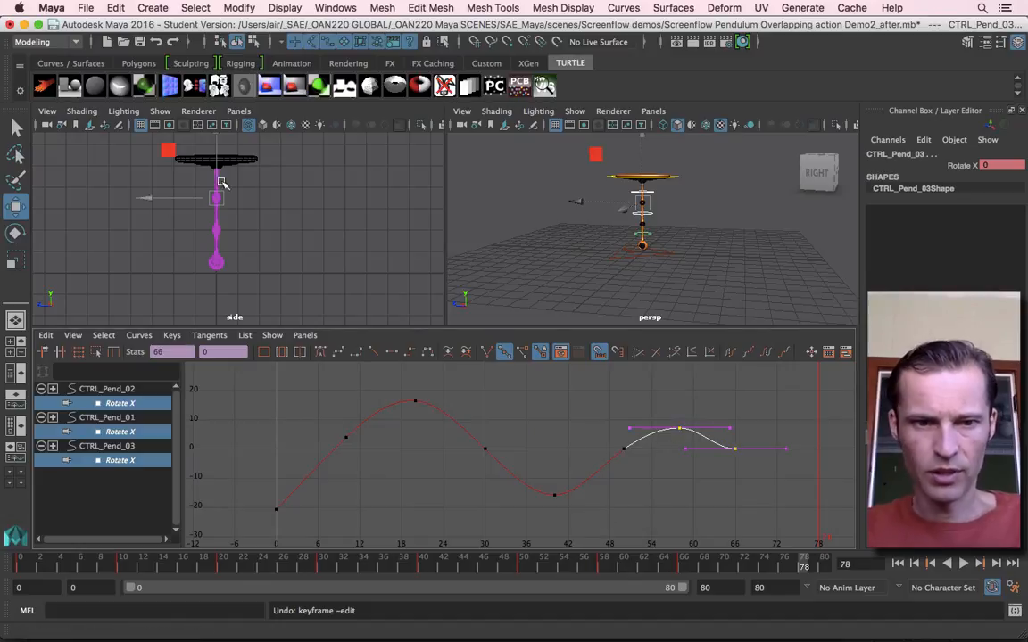
Step: Maximize the side view, play the swing from the first frame and scrub around frame 49 to check the timing
key("space")
left_click(897, 563)
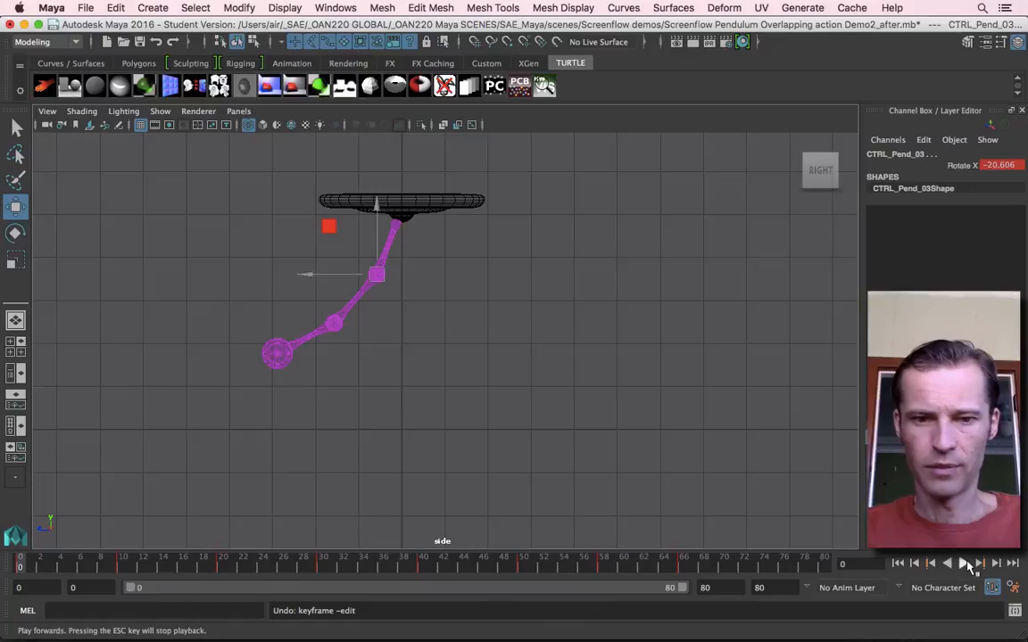
left_click(963, 563)
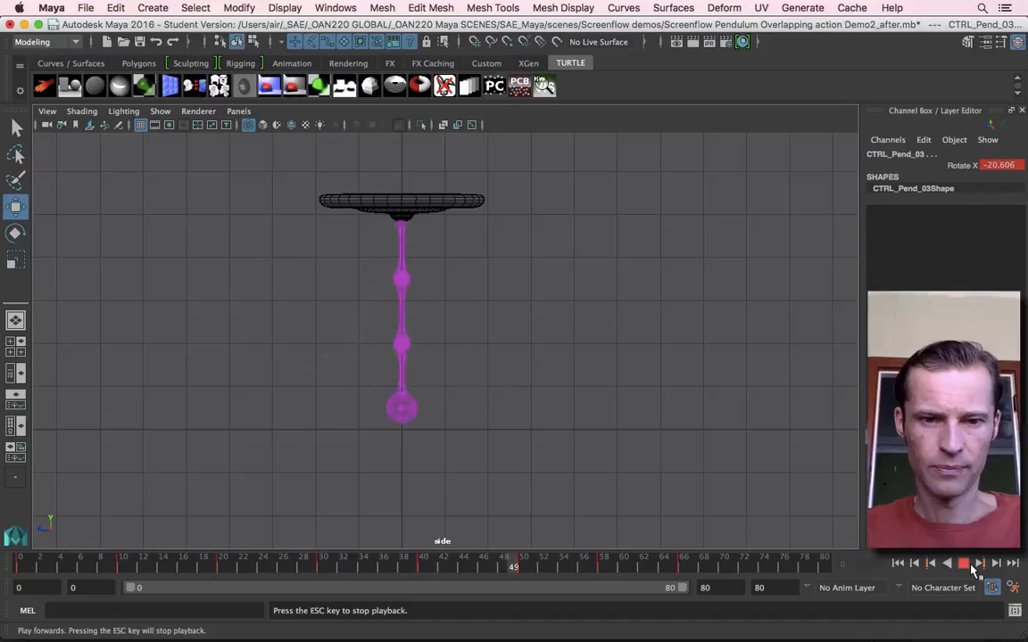
left_click(967, 565)
left_click_drag(357, 560, 521, 580)
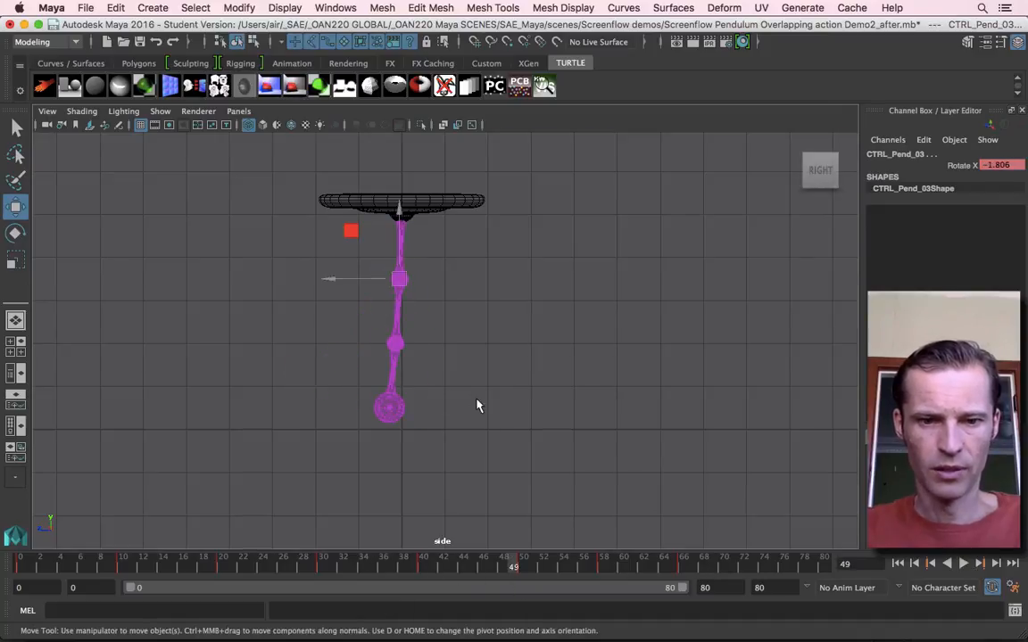
Step: Retime the last three Rotate X keys to frames 48, 54 and 62, and raise the frame 40 trough to about -12.5
key("space")
left_click_drag(605, 396, 756, 508)
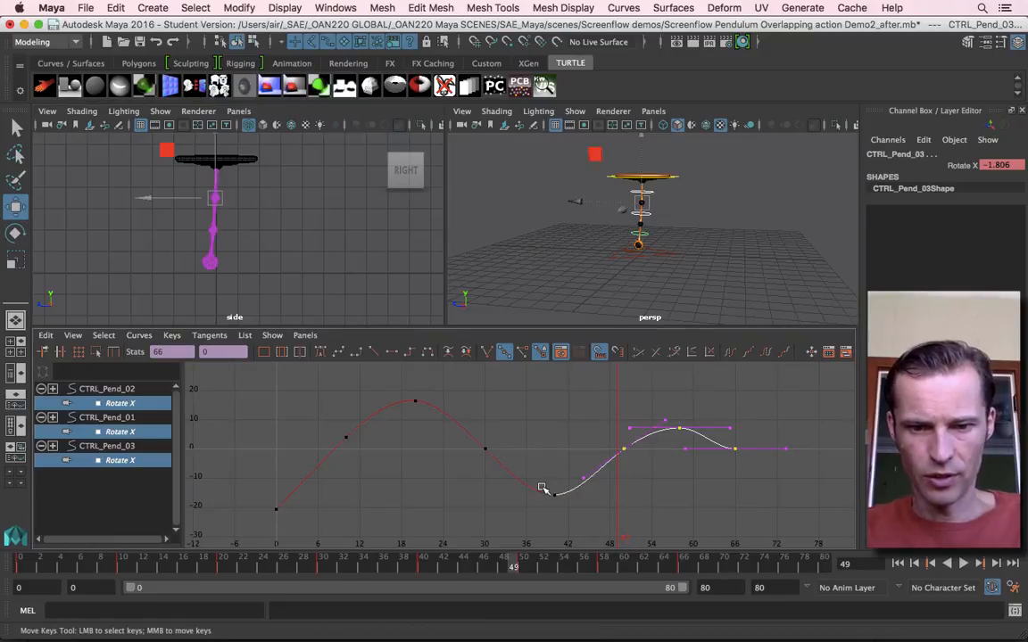
middle_click_drag(638, 473, 613, 473, "shift")
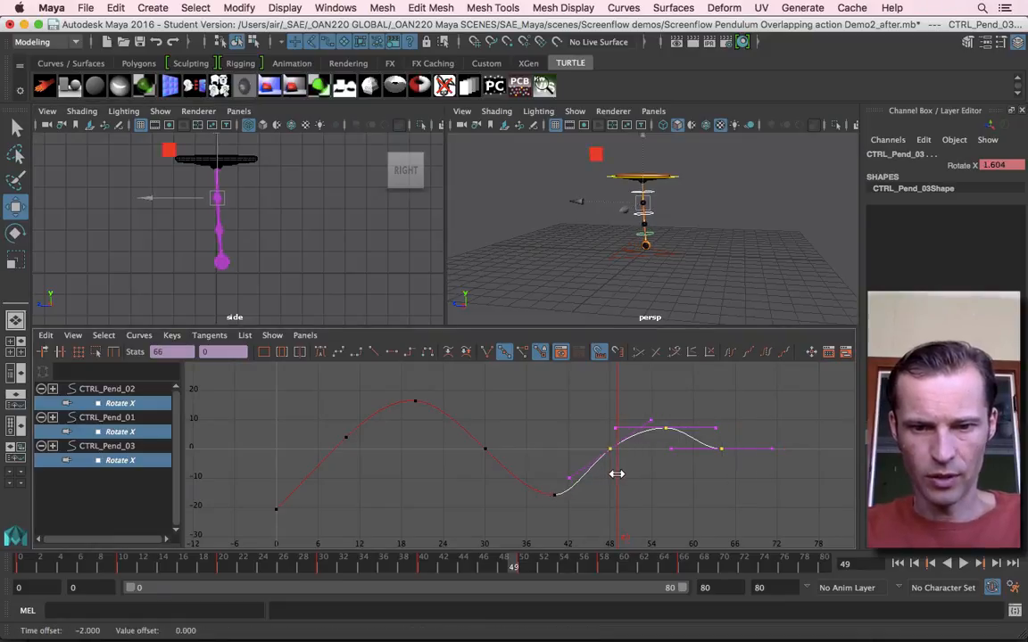
left_click_drag(641, 496, 763, 404)
middle_click_drag(691, 464, 674, 464, "shift")
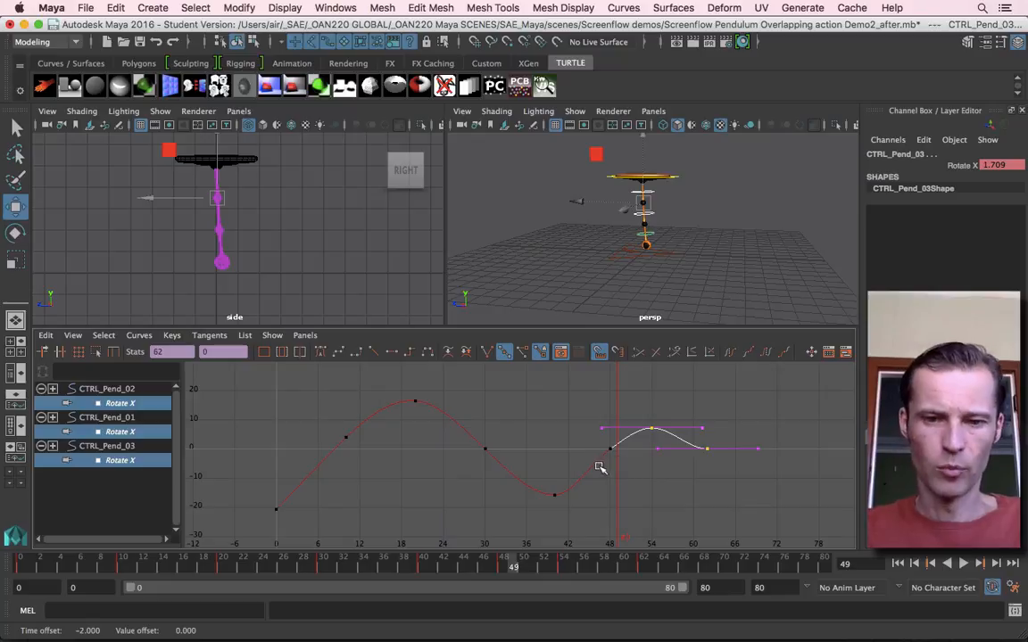
left_click_drag(537, 481, 568, 505)
middle_click_drag(562, 503, 563, 494, "shift")
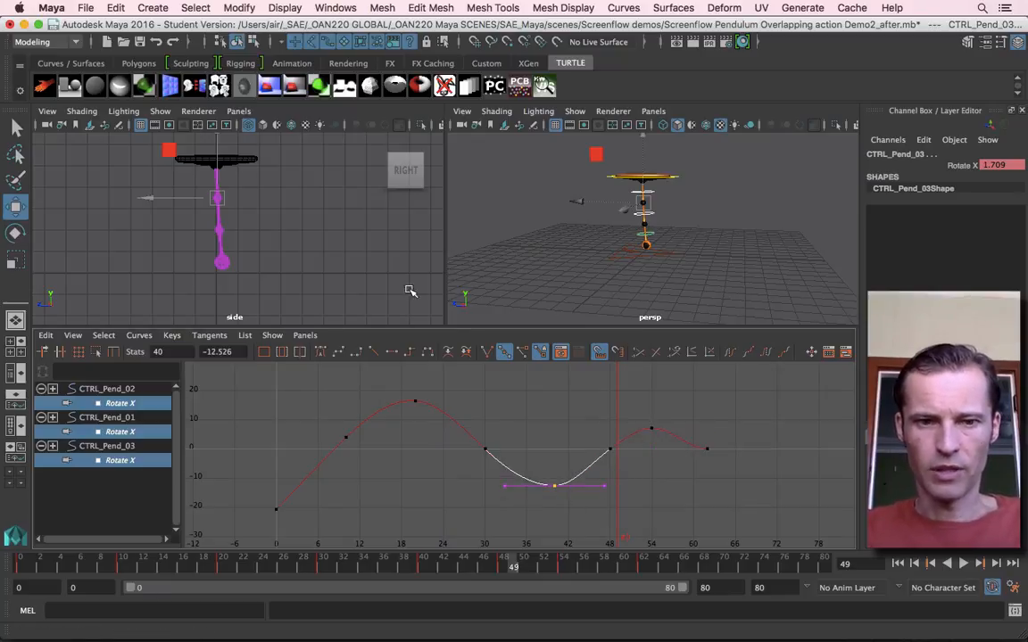
Step: Play the pendulum swing in a maximized side view to check its timing, and return to the multi-panel layout
key("space")
key("q")
left_click(962, 563)
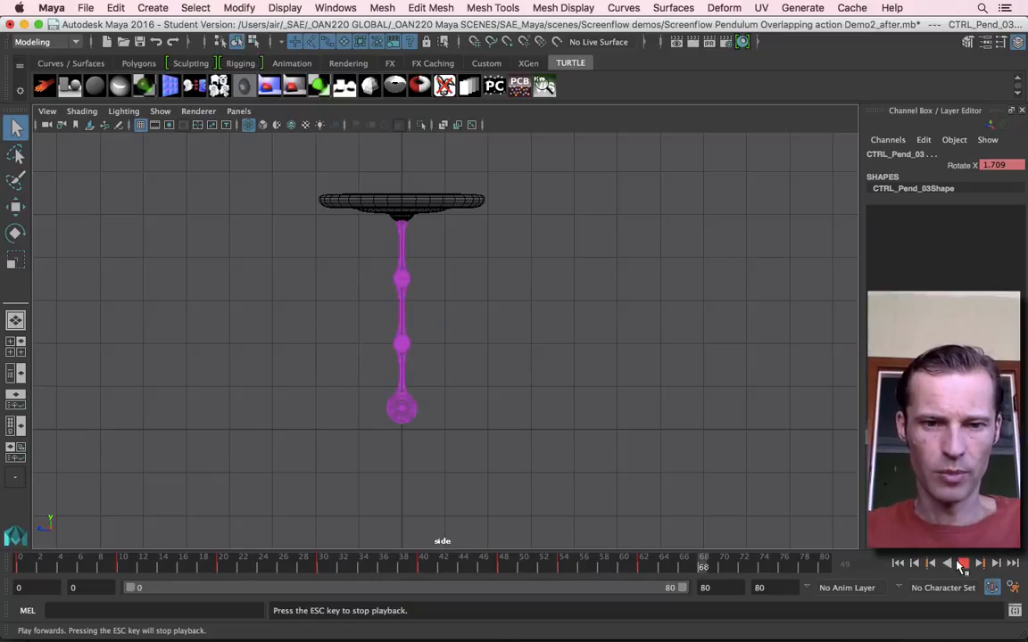
left_click(962, 564)
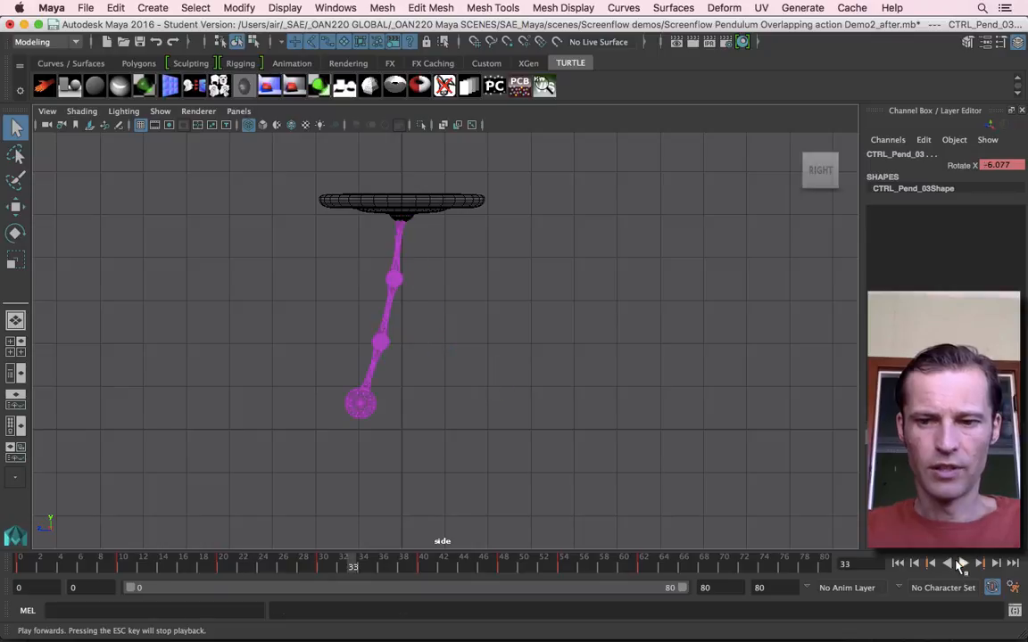
key("space")
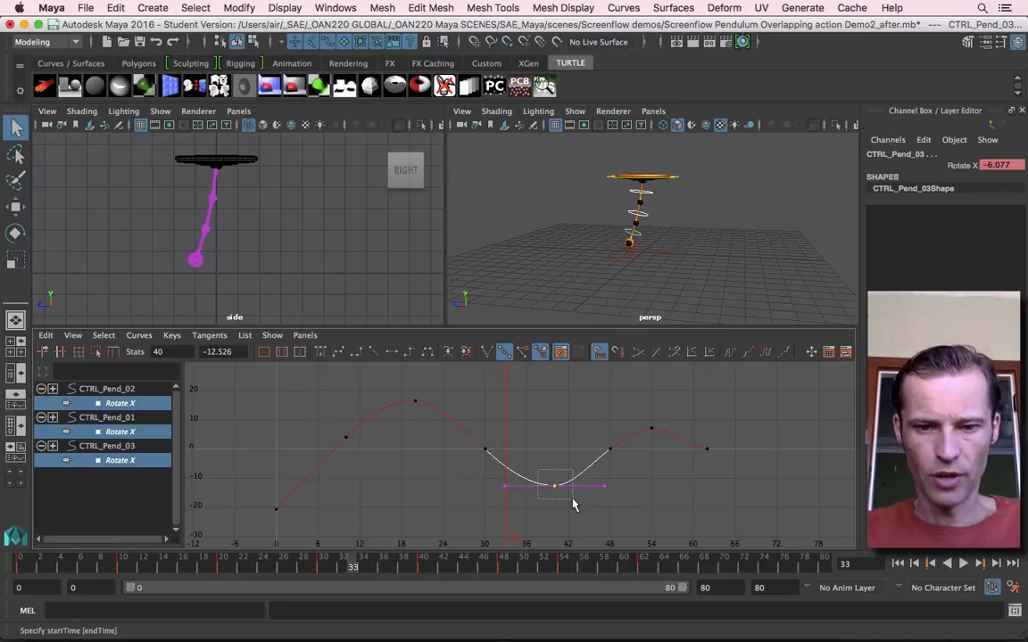
Step: Try adjusting the value of the frame 40 Rotate X trough and undo the change
key("w")
middle_click_drag(553, 493, 551, 502)
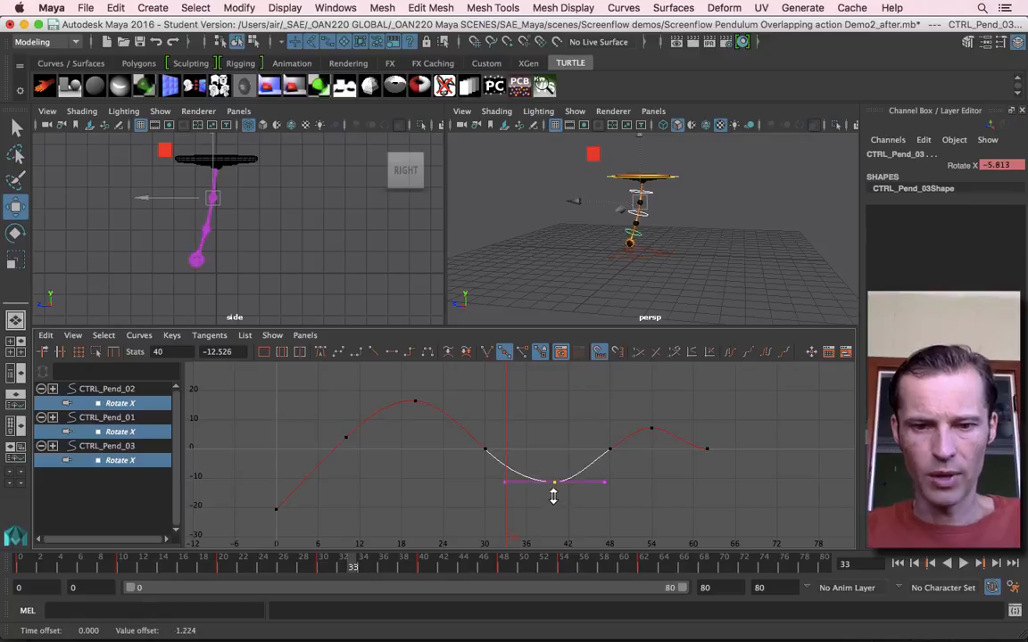
key("z")
Step: Shift the last four Rotate X keys of all three controls one frame earlier, to frames 39, 47, 53 and 61
left_click_drag(539, 516, 754, 423)
middle_click_drag(692, 484, 669, 484, "shift")
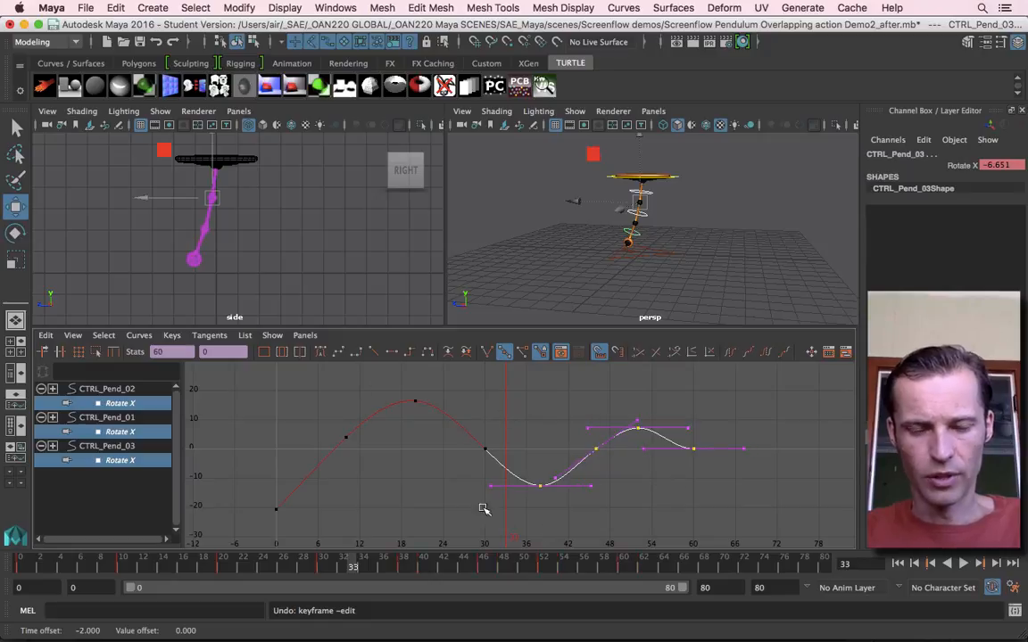
key("z")
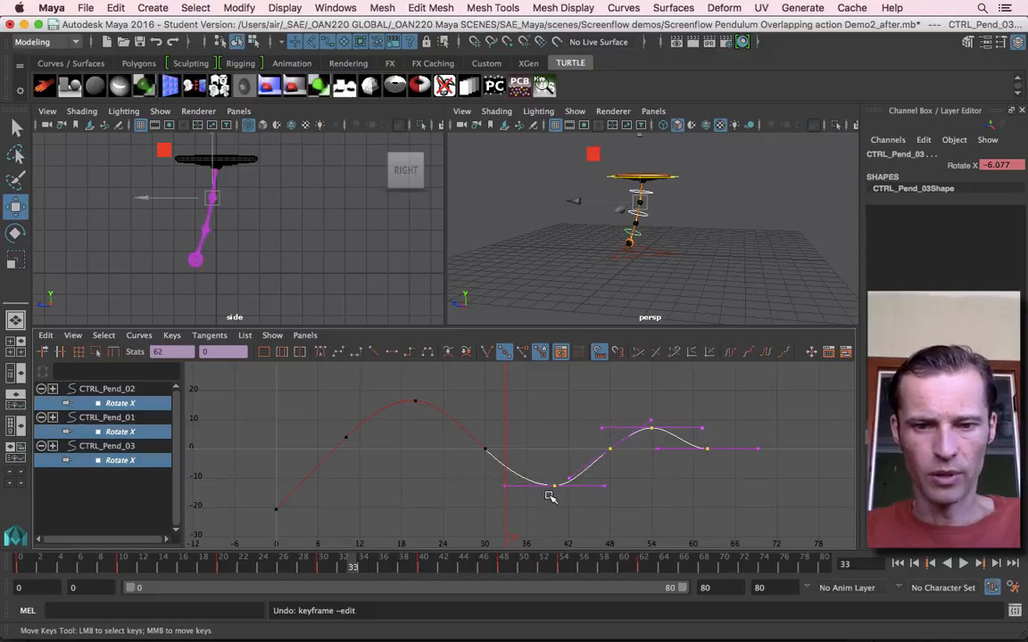
middle_click_drag(547, 497, 538, 498, "shift")
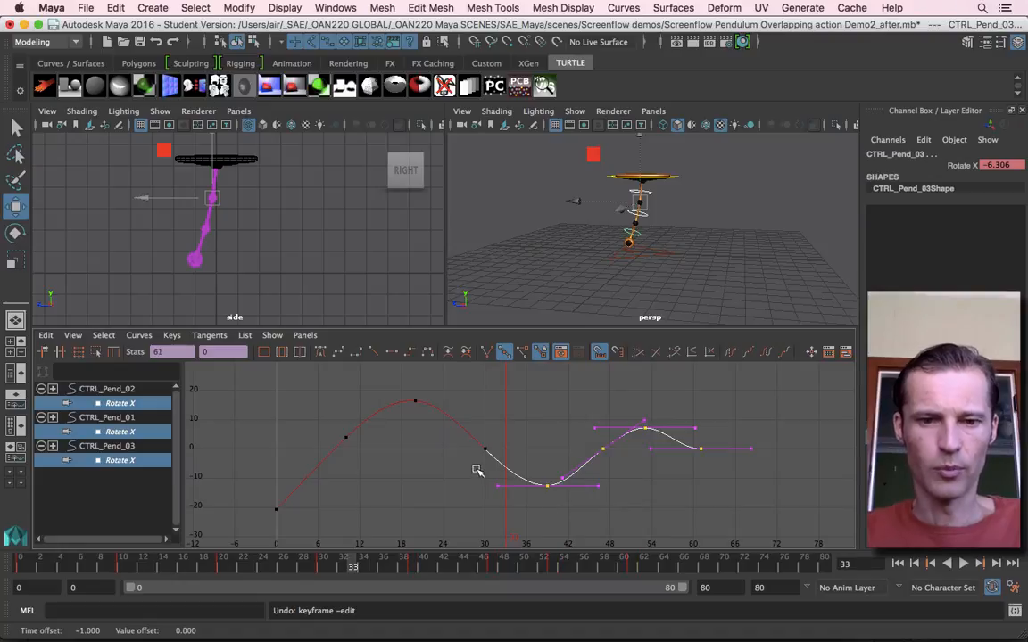
key("q")
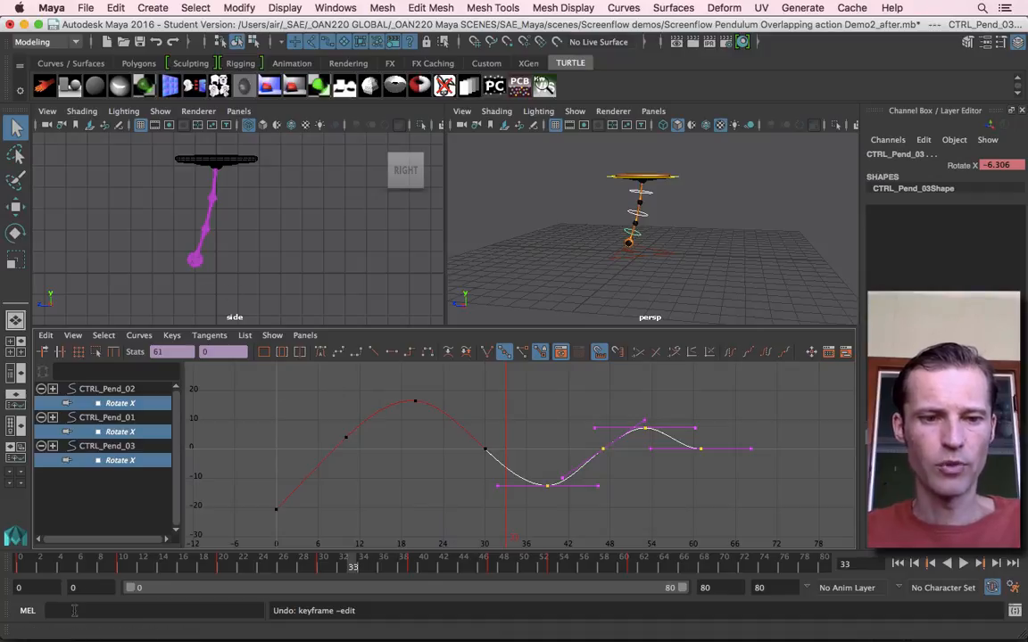
Step: Check the first swing around frame 10 and set the frame 10 Rotate X key of all three controls to 0
left_click(36, 570)
left_click_drag(36, 569, 122, 569)
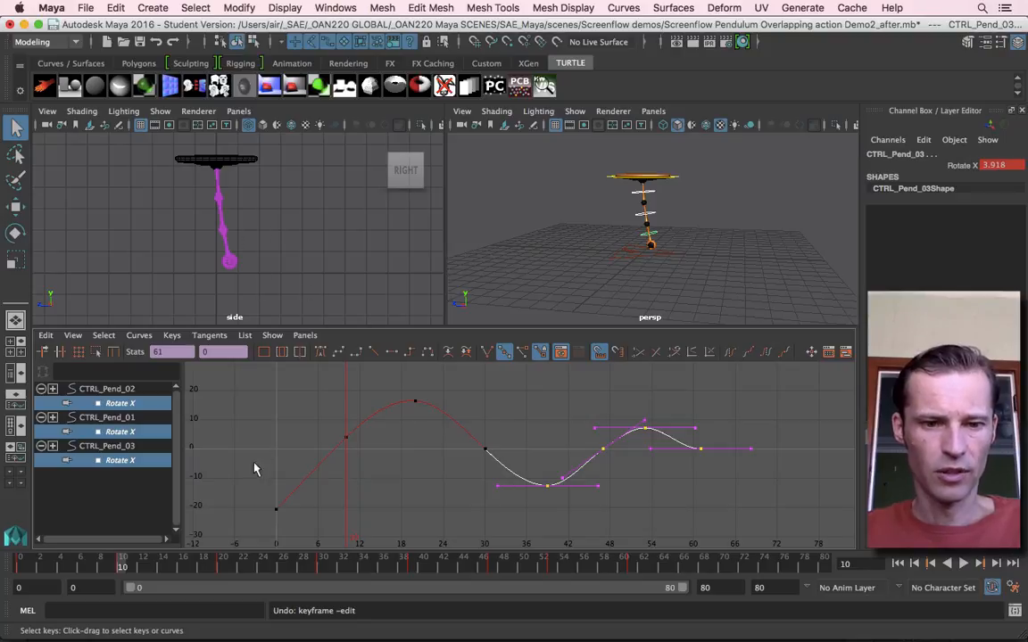
key("alt+v")
left_click(99, 564)
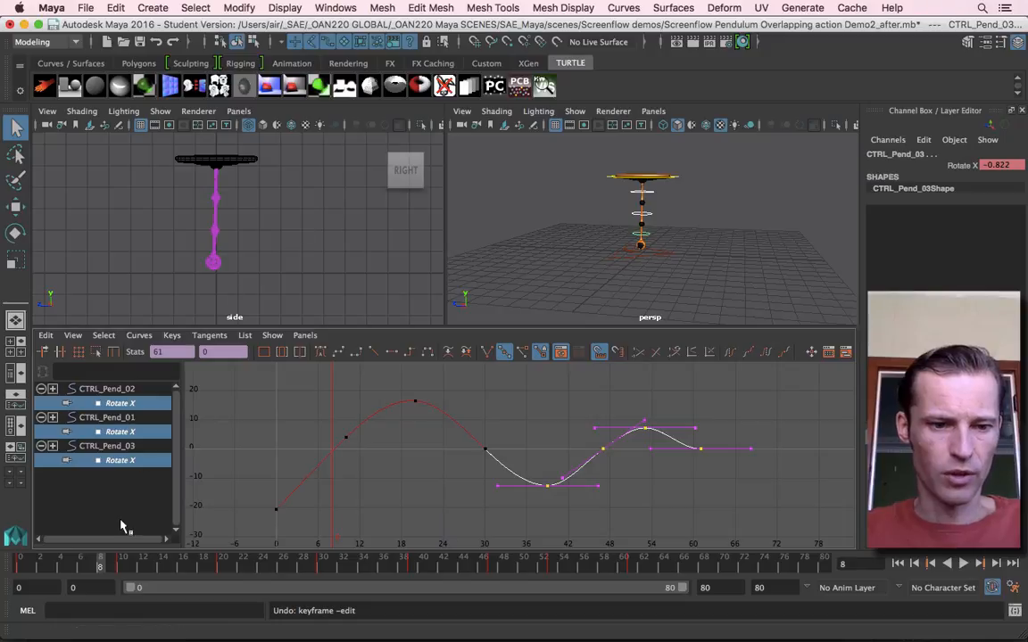
left_click_drag(127, 561, 121, 565)
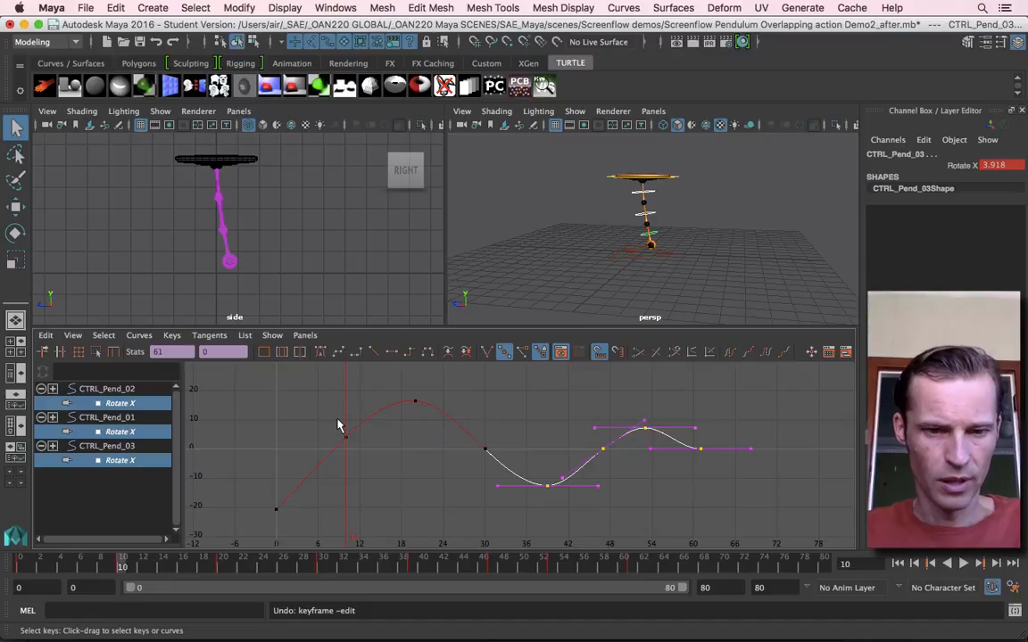
left_click(150, 403)
left_click(145, 431, "shift")
left_click(145, 457, "shift")
left_click_drag(339, 430, 360, 454)
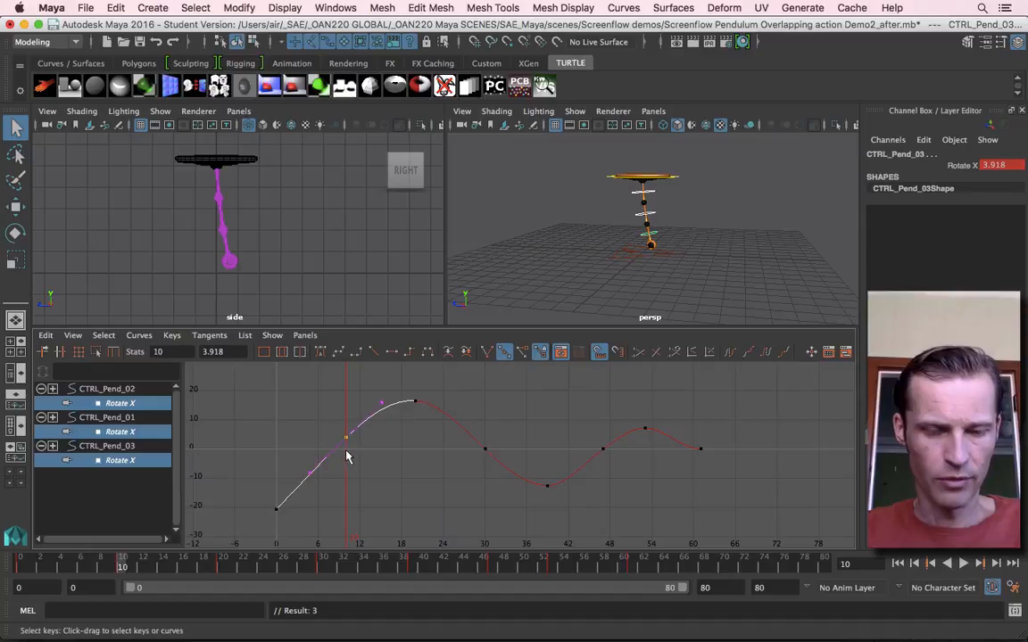
key("w")
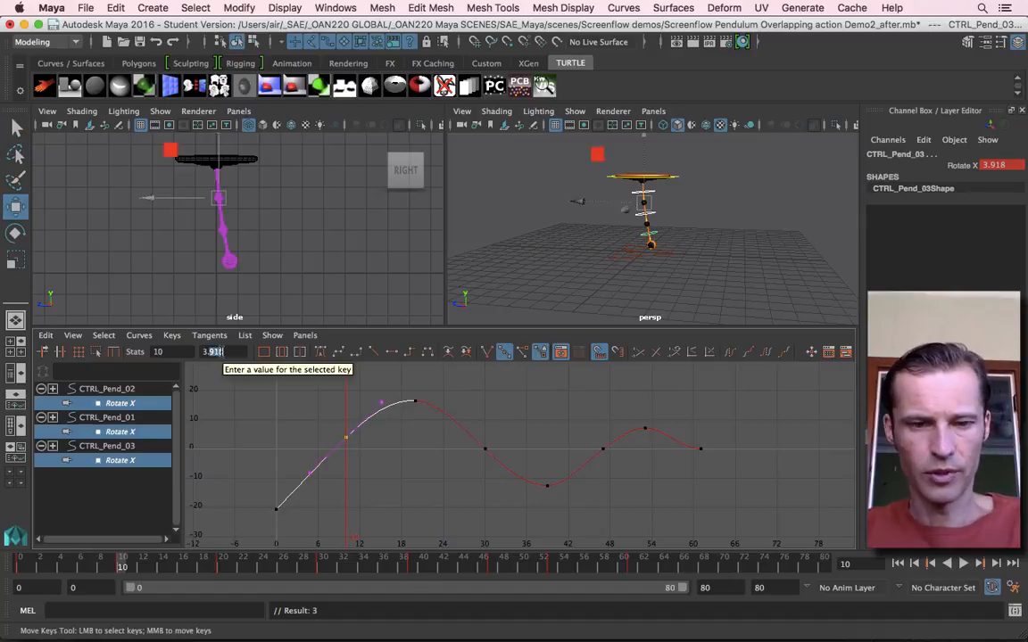
type("0")
key("Return")
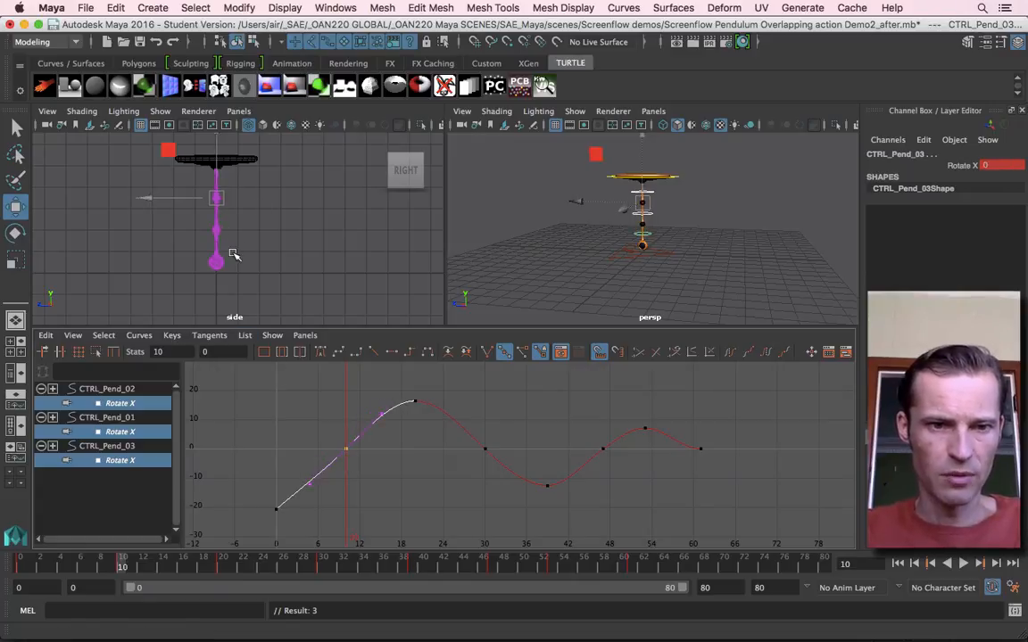
key("q")
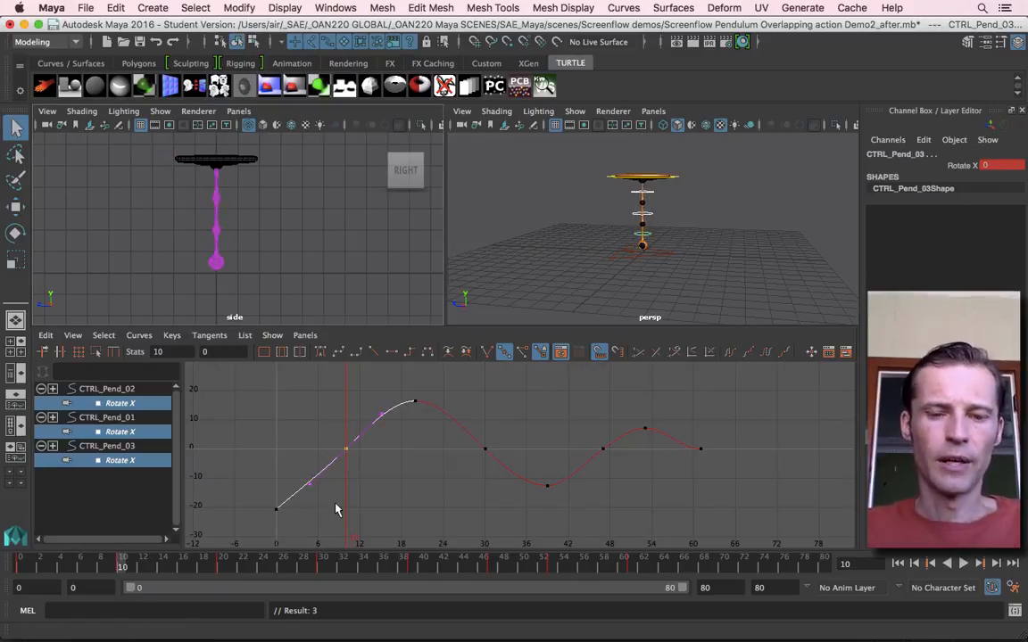
Step: Move the first Rotate X key of all three controls from frame 0 to frame 3
scroll(331, 500, "up", 2)
left_click_drag(250, 488, 270, 522)
key("w")
middle_click_drag(252, 523, 278, 526)
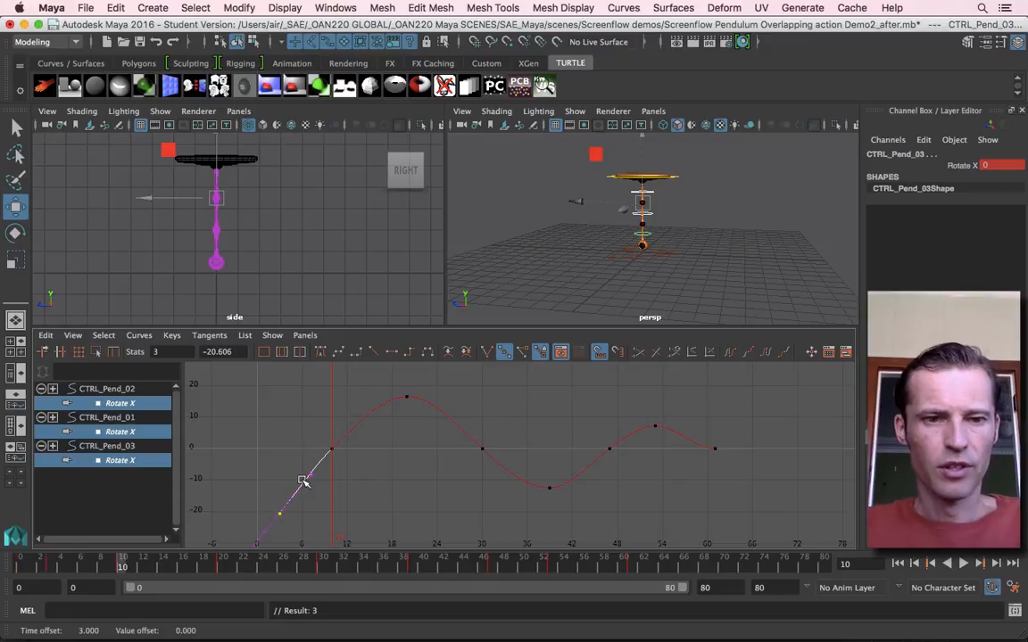
key("q")
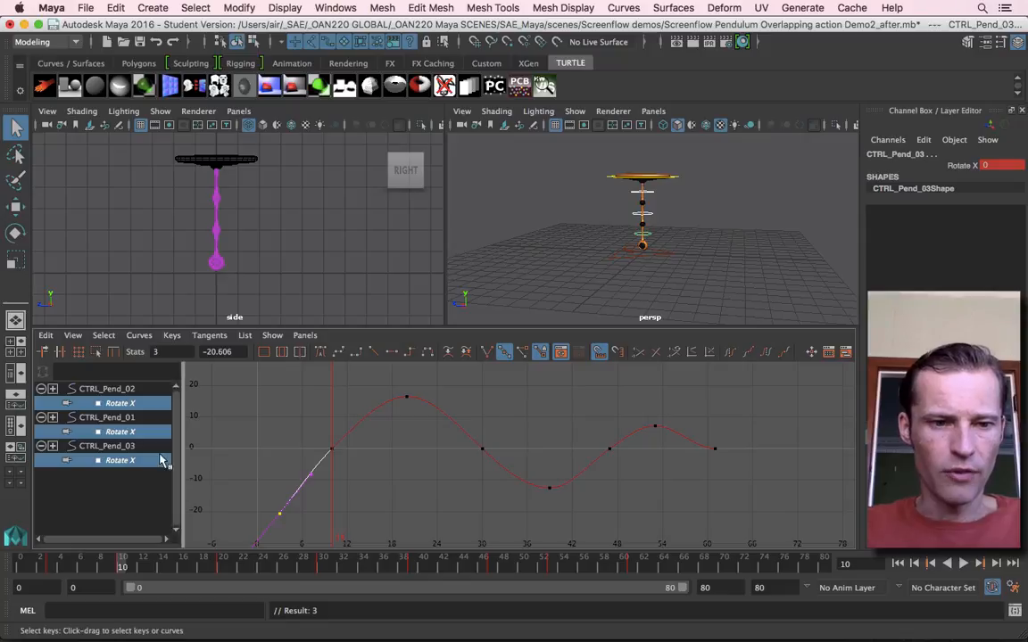
Step: Delay all Rotate X keys of only CTRL_Pend_02 and CTRL_Pend_03 by 4 frames, keeping their values
left_click(125, 460)
left_click(685, 238)
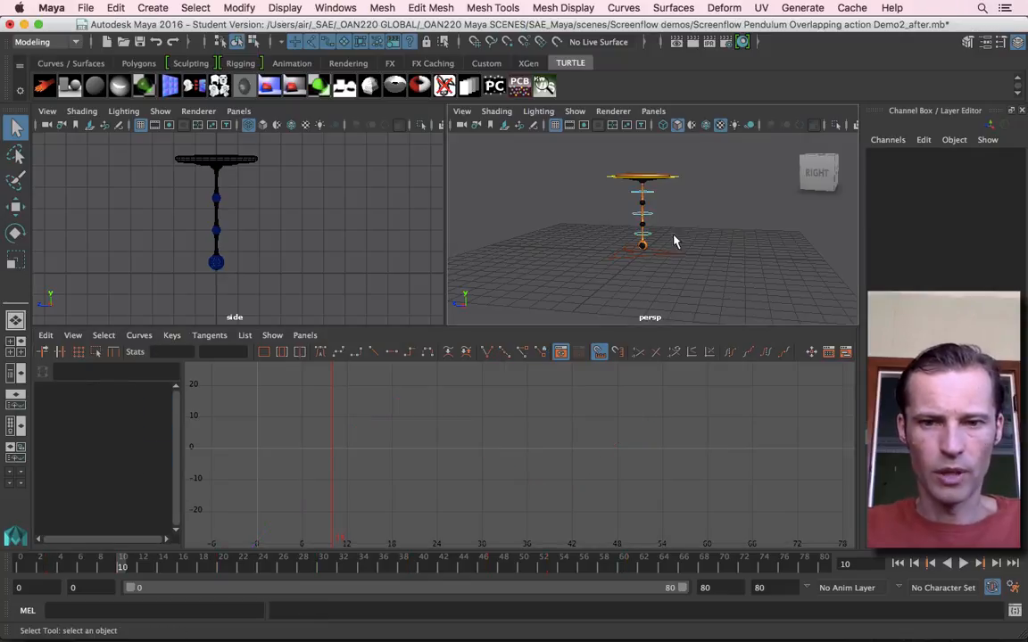
left_click(653, 238)
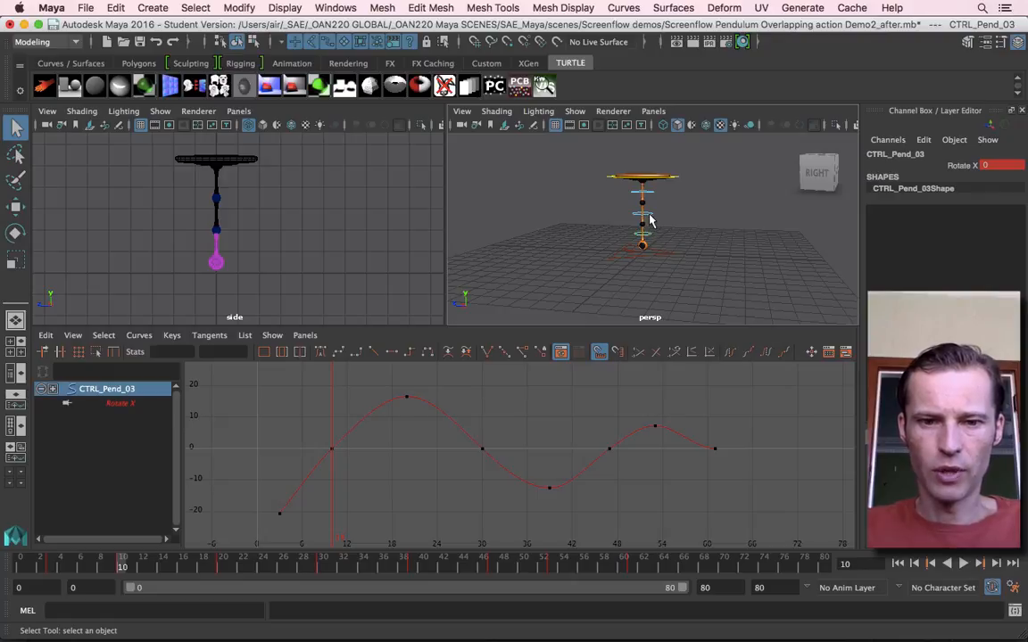
left_click(650, 220, "shift")
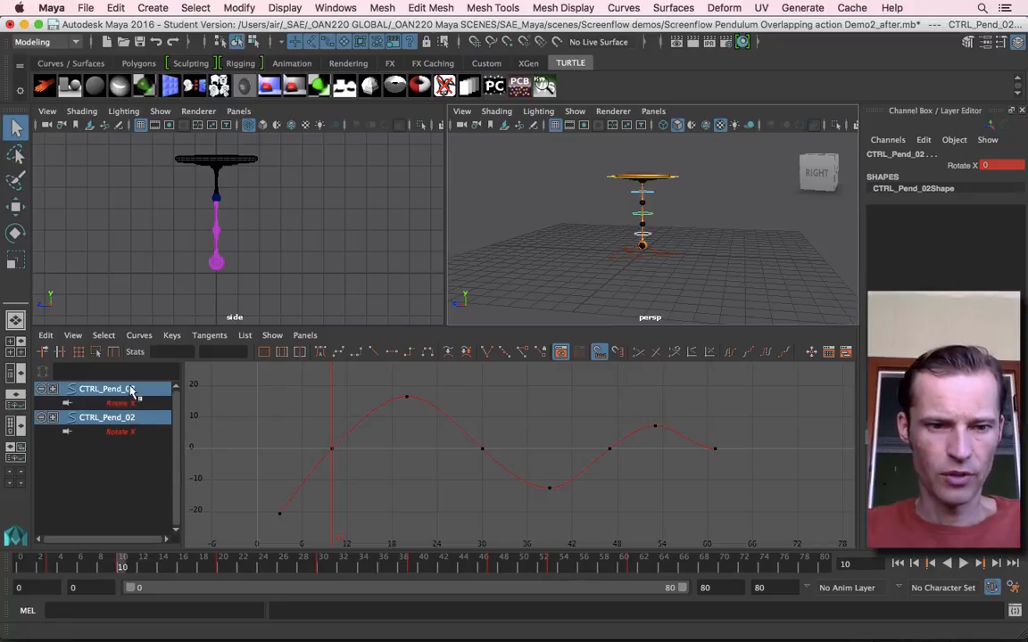
left_click_drag(245, 379, 739, 541)
key("w")
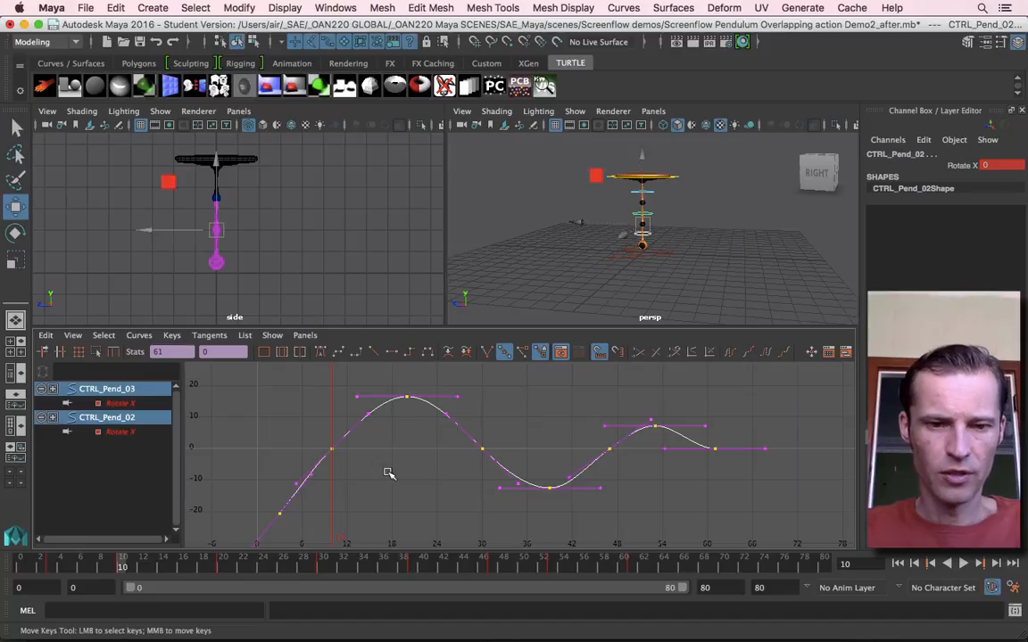
middle_click(385, 464)
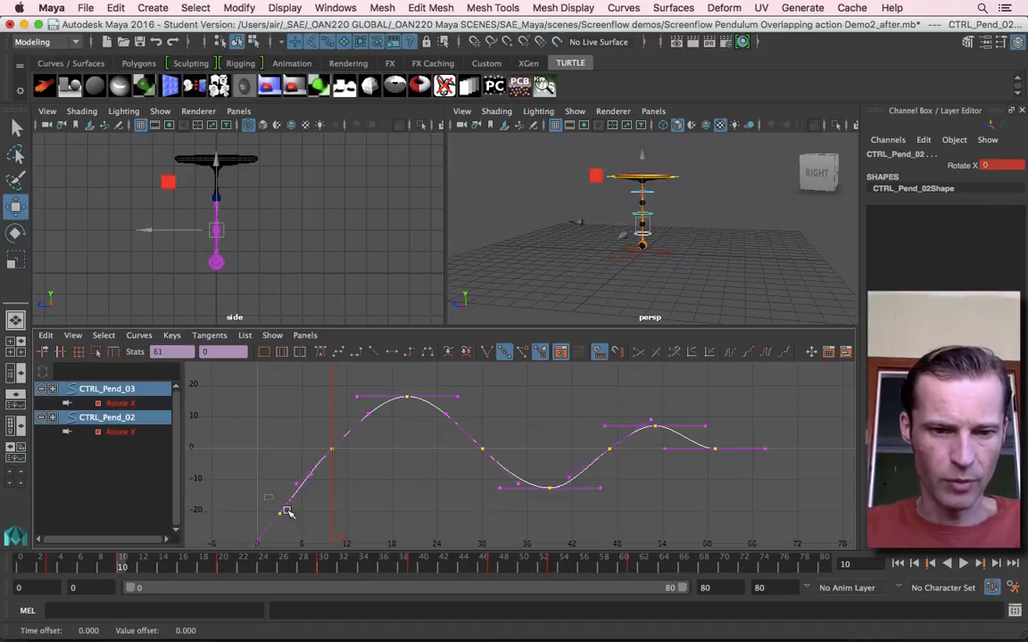
left_click_drag(270, 499, 301, 525)
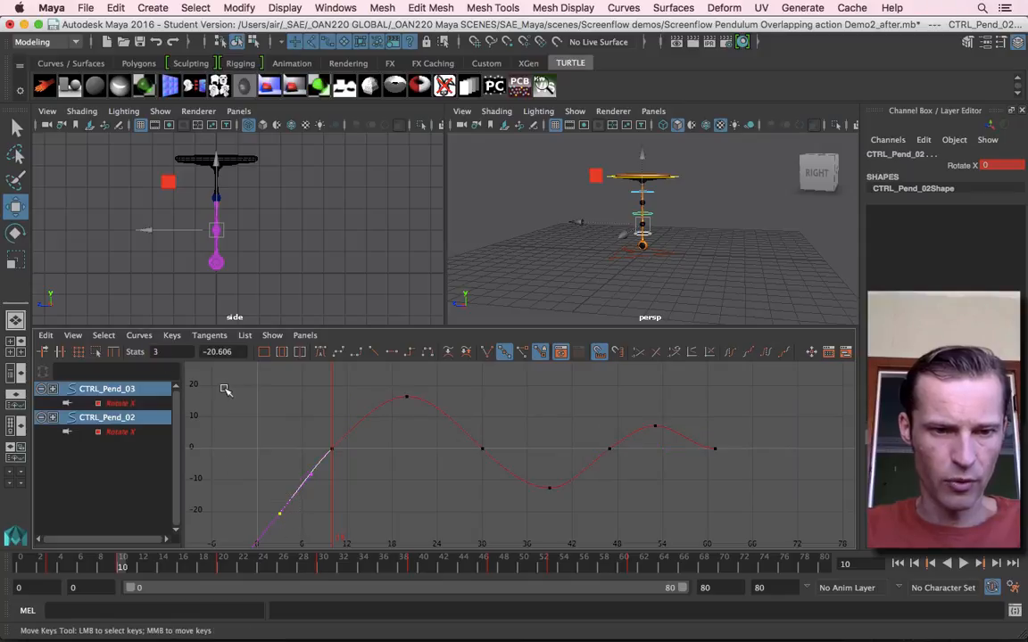
left_click_drag(982, 605, 830, 544)
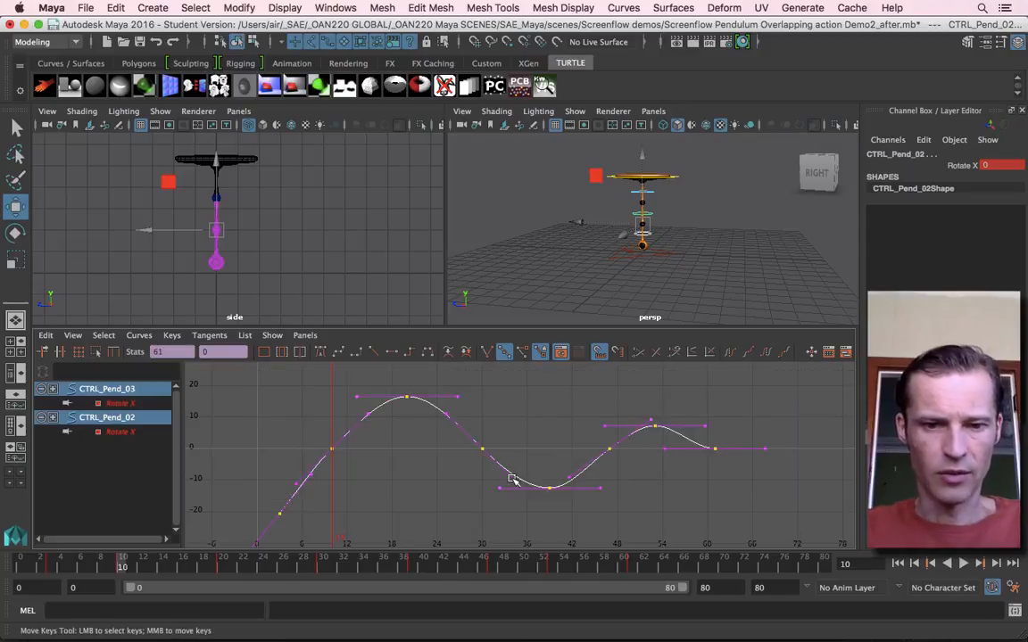
middle_click_drag(421, 465, 445, 473, "shift")
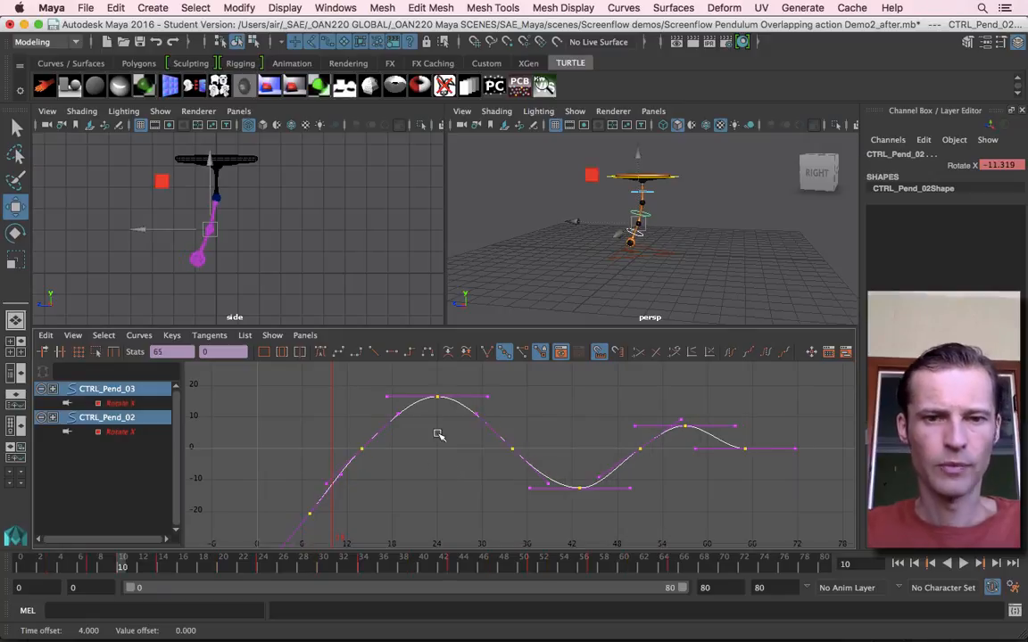
Step: Check the offset motion around frame 13 and delay all Rotate X keys of CTRL_Pend_03 by another 4 frames
mouse_move(98, 563)
left_mouse_down()
mouse_move(84, 562)
mouse_move(141, 571)
left_mouse_up()
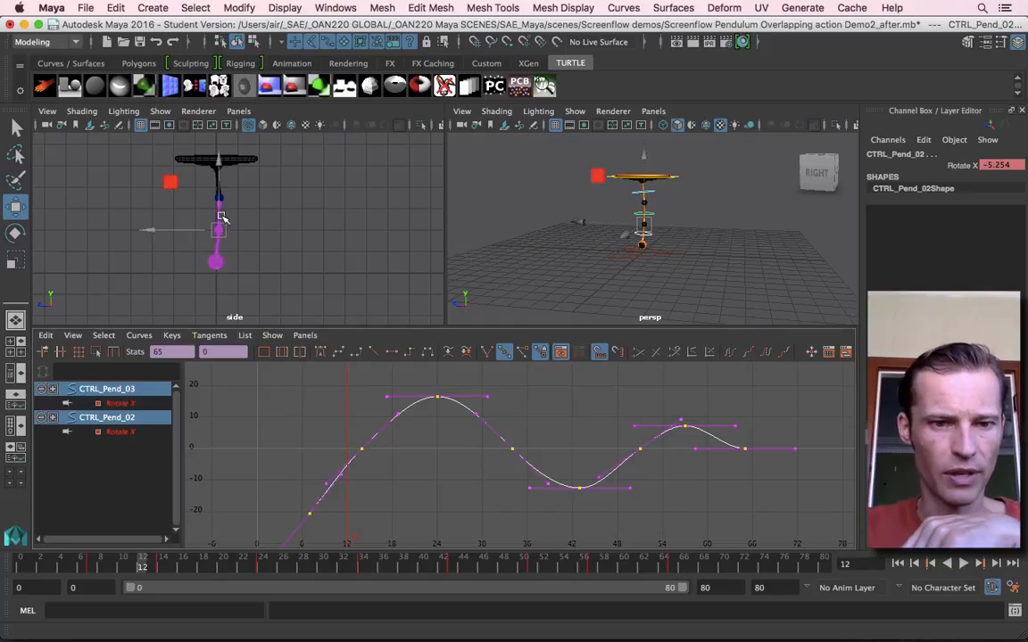
key("alt+v")
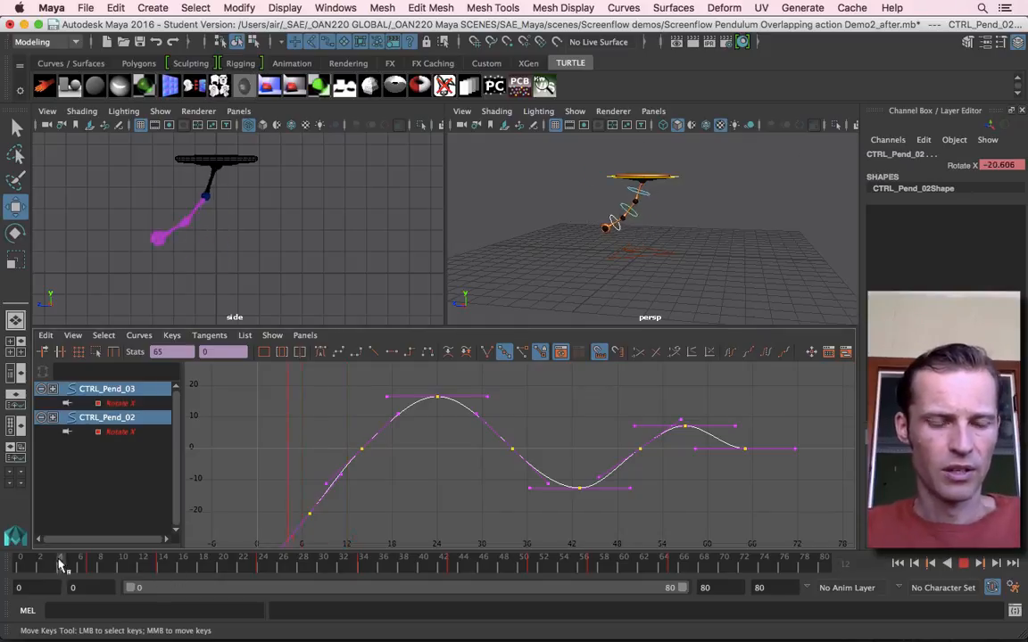
left_click_drag(147, 571, 153, 570)
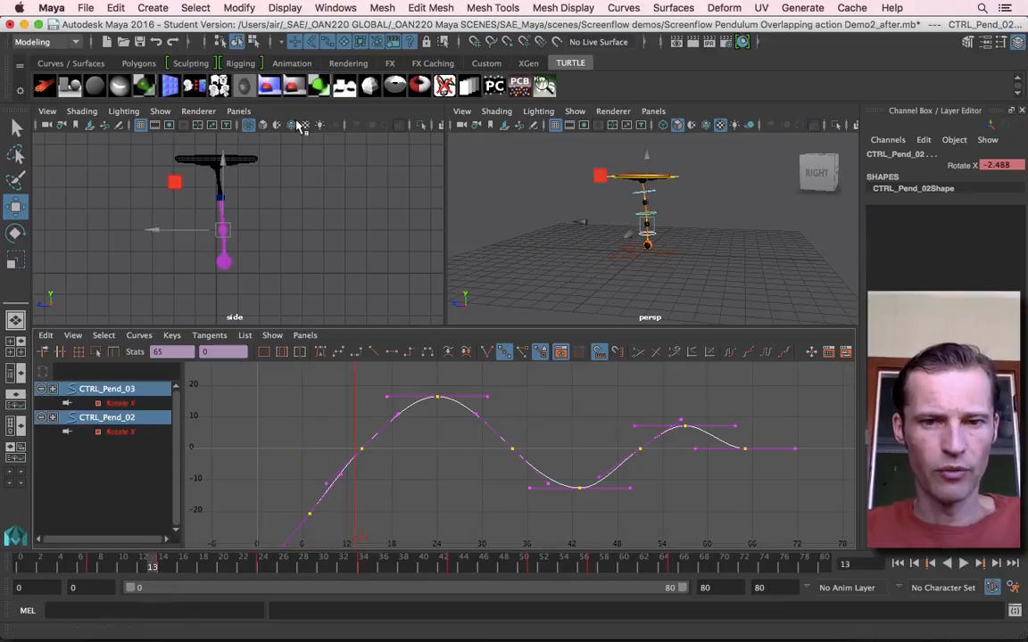
key("q")
left_click(654, 235)
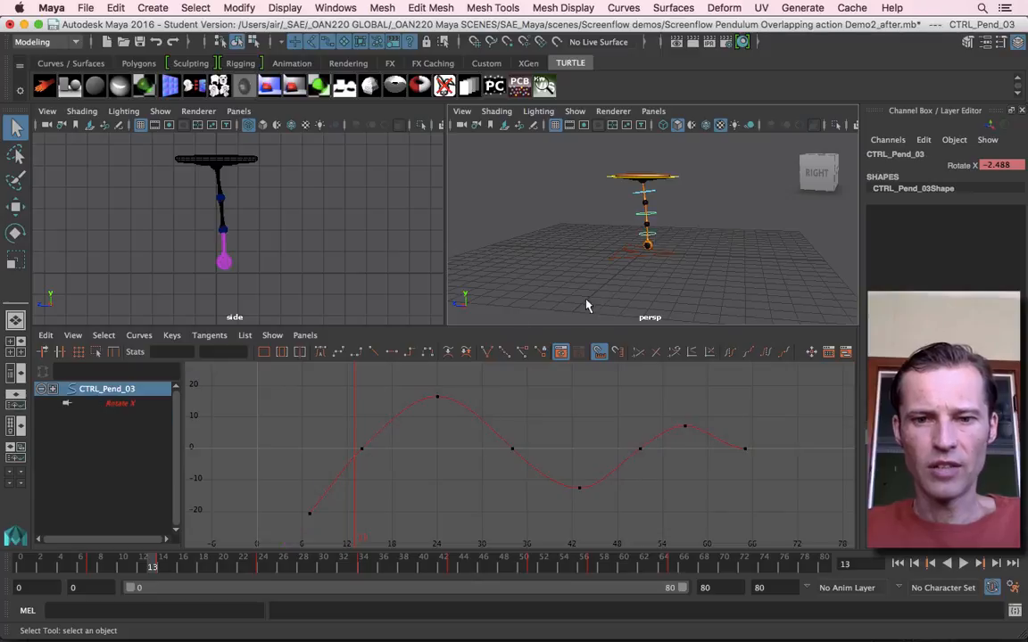
left_click_drag(275, 383, 792, 546)
key("w")
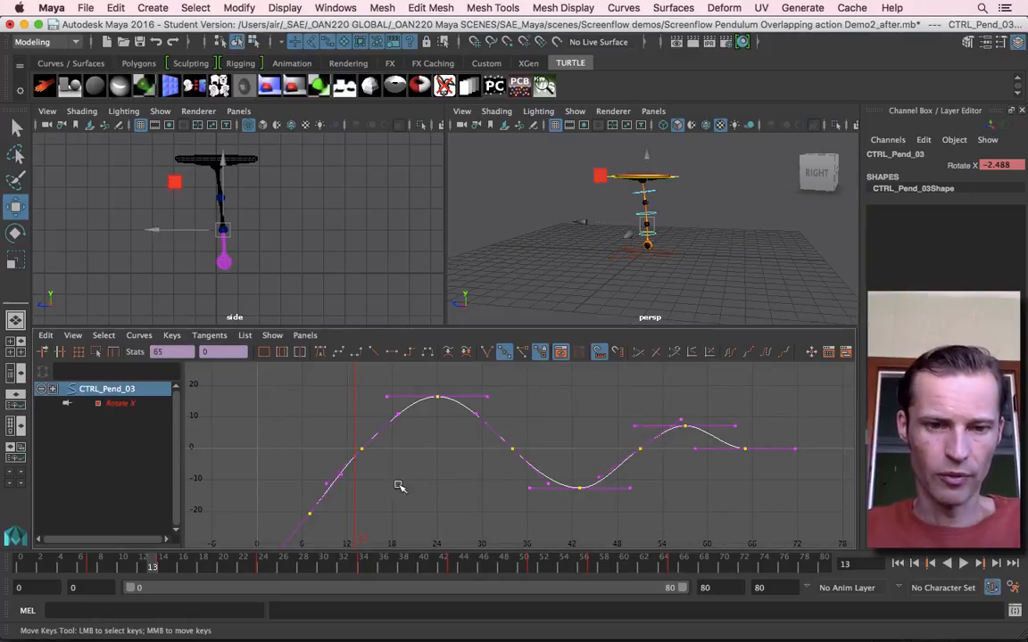
middle_click_drag(346, 510, 378, 511)
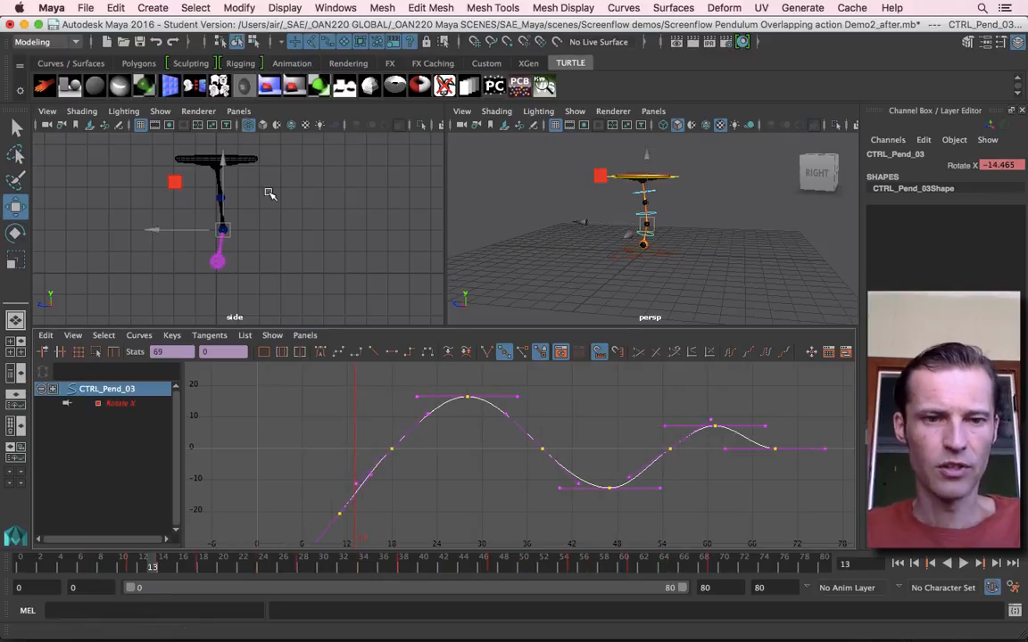
key("q")
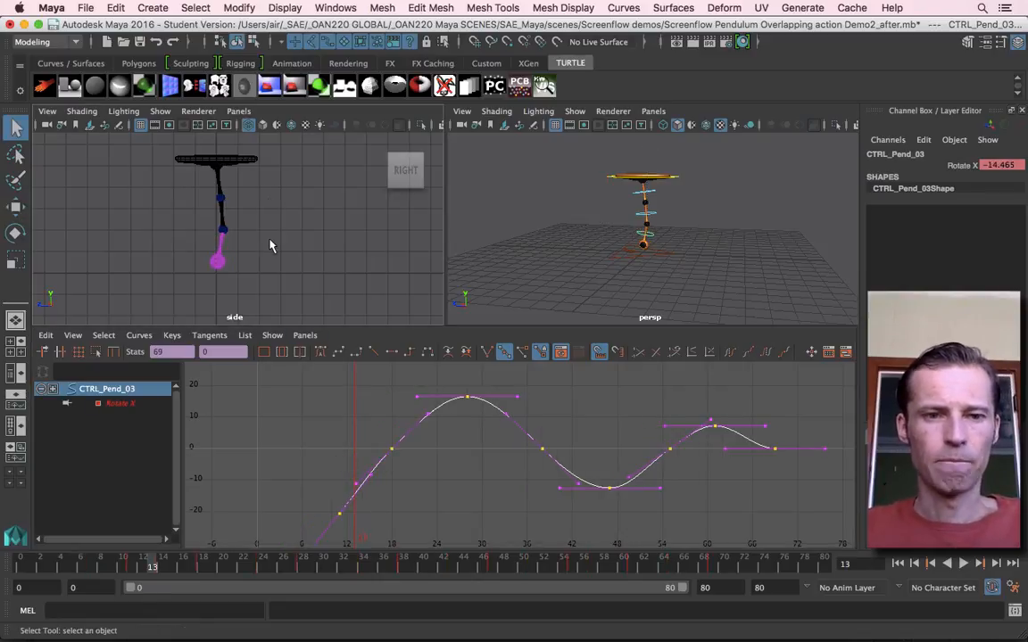
Step: Play the swing from the first frame in a maximized side view to review the overlapping action
key("space")
left_click(897, 563)
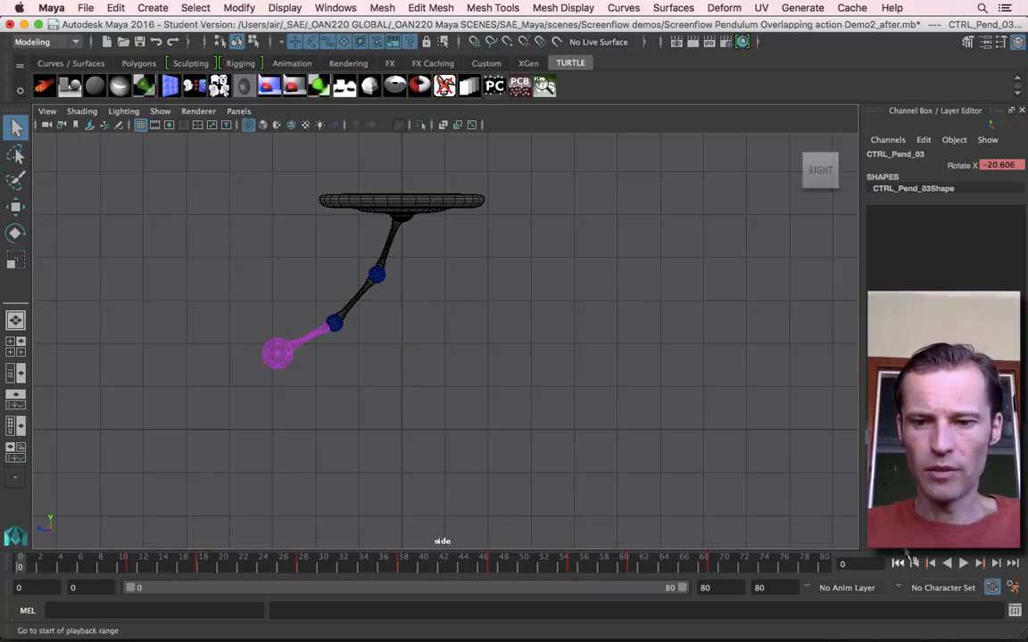
left_click(963, 563)
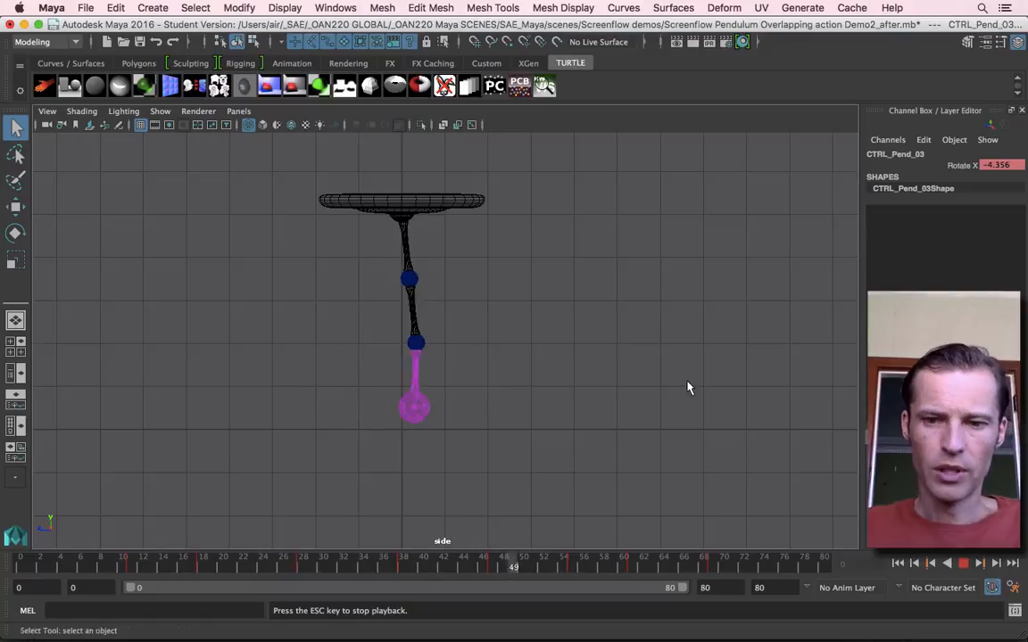
key("space")
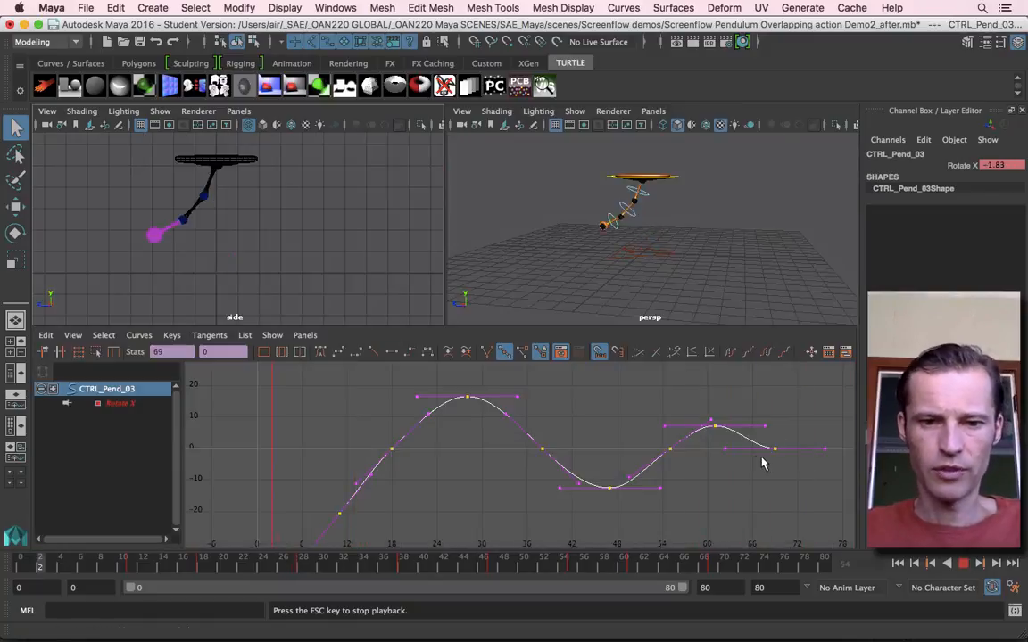
Step: Select all three pendulum controls, examine their offset Rotate X curves together in the Graph Editor, and replay the swing
left_click(966, 563)
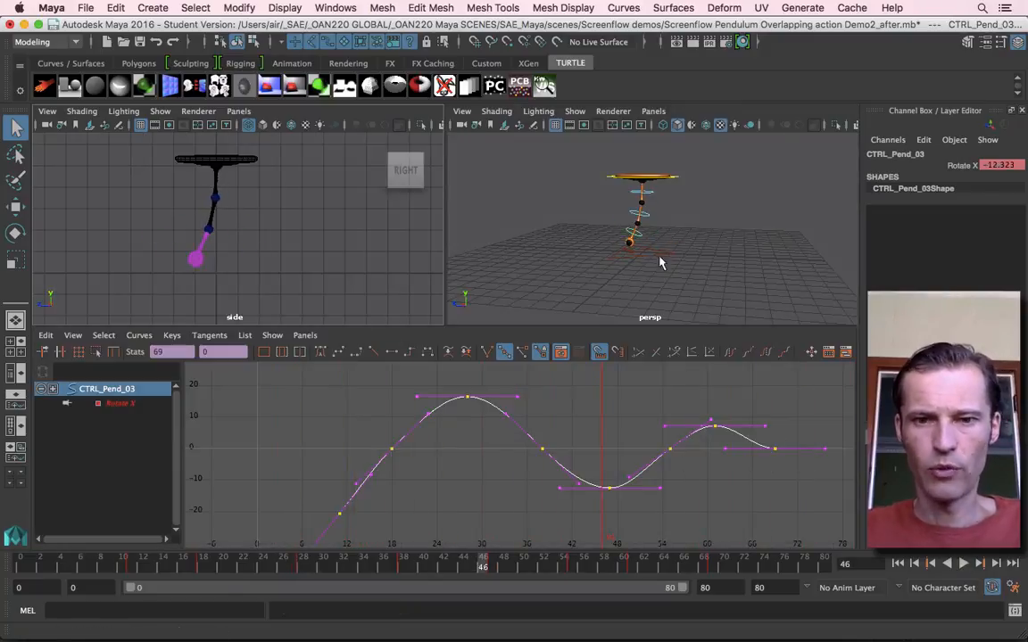
middle_click(651, 223)
left_click(640, 201, "shift")
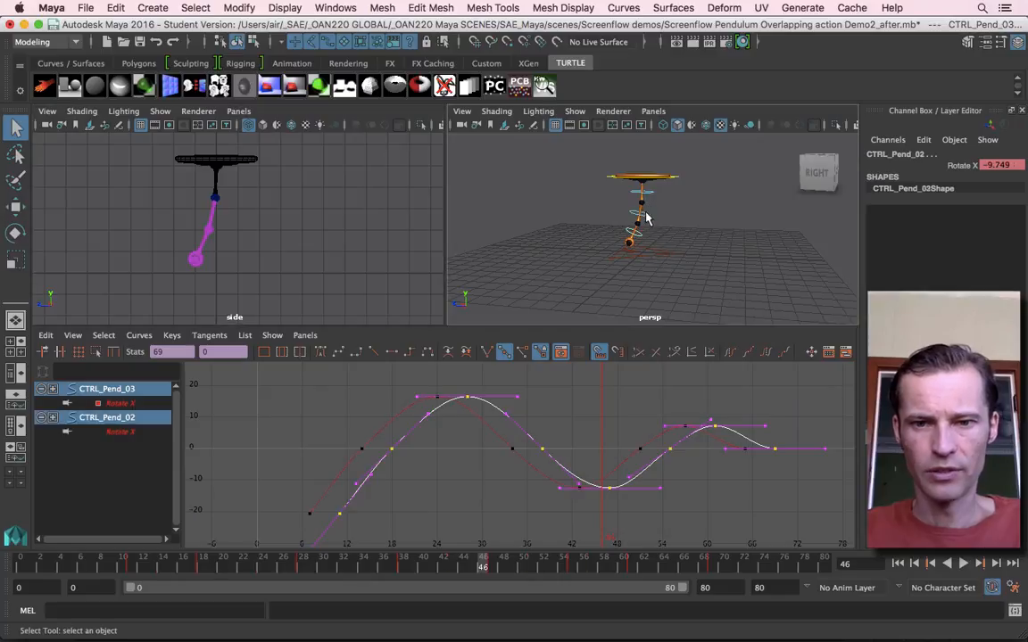
left_click(640, 189, "shift")
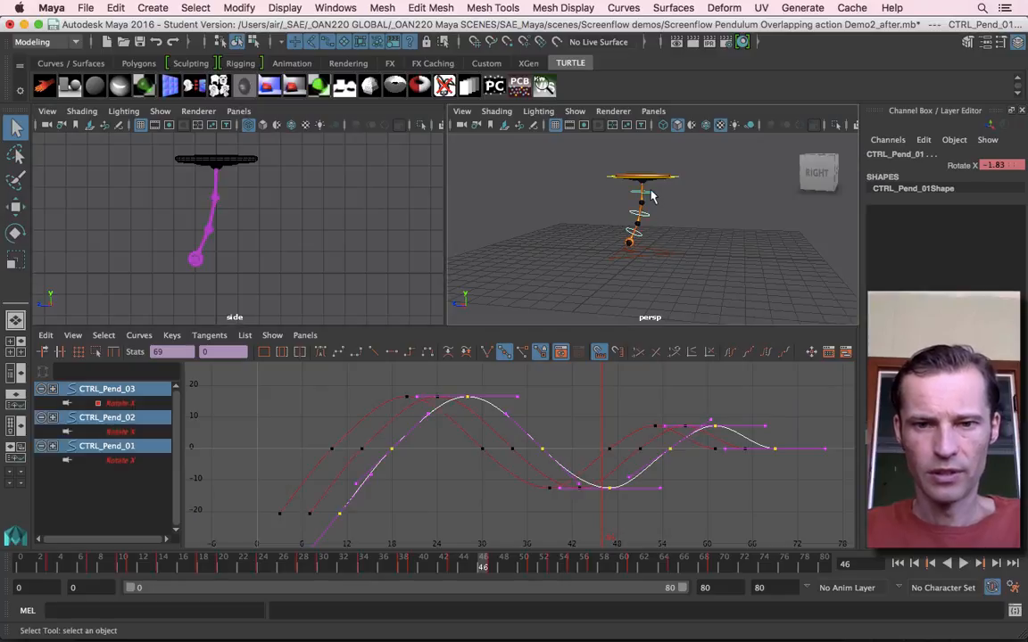
left_click(332, 407)
scroll(406, 444, "down", 2)
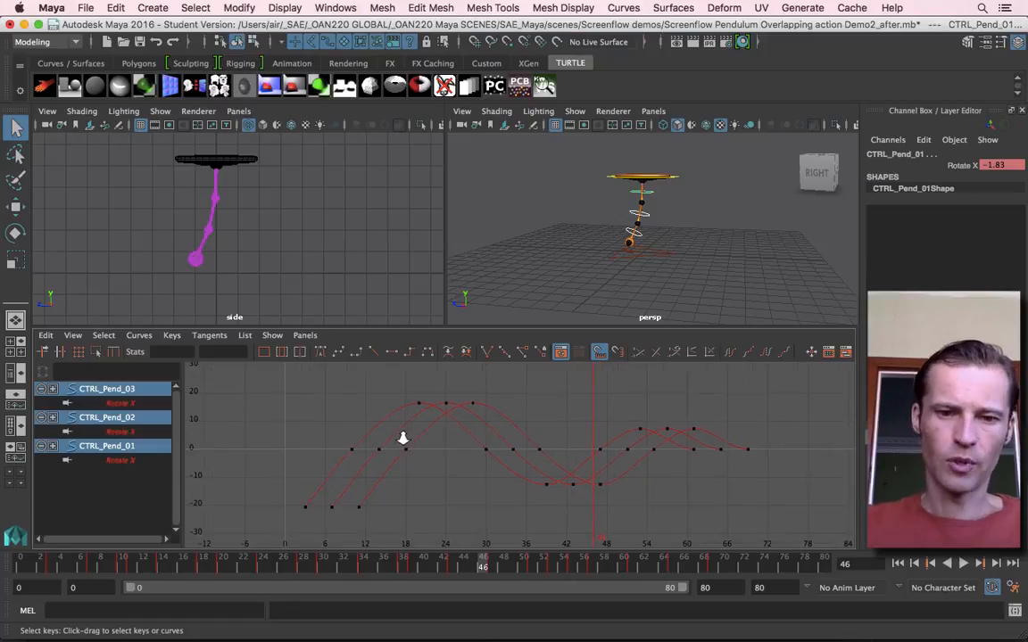
middle_click_drag(406, 446, 383, 442, "alt")
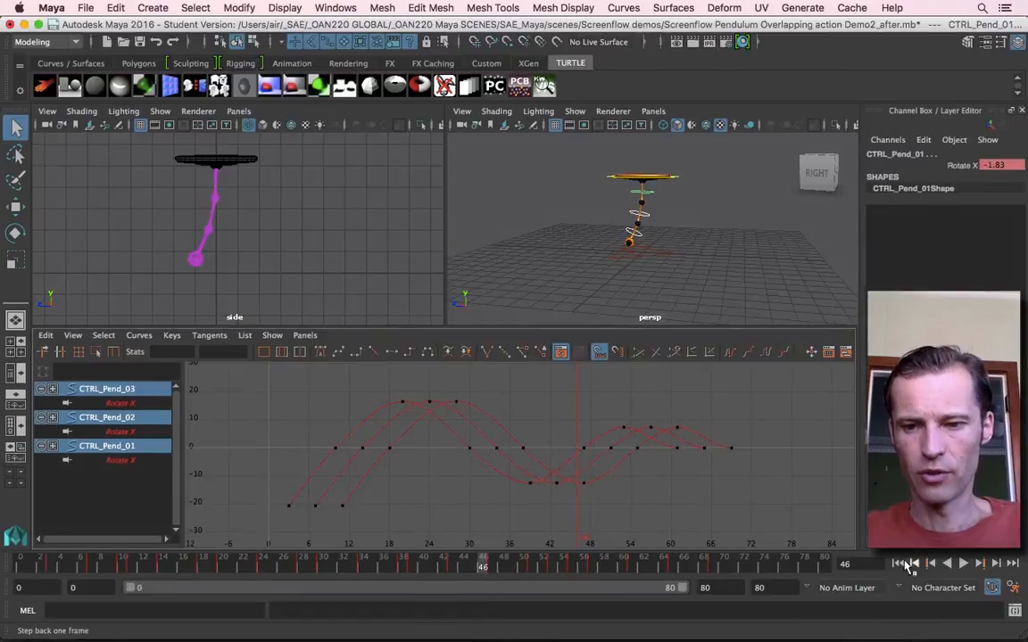
left_click(963, 564)
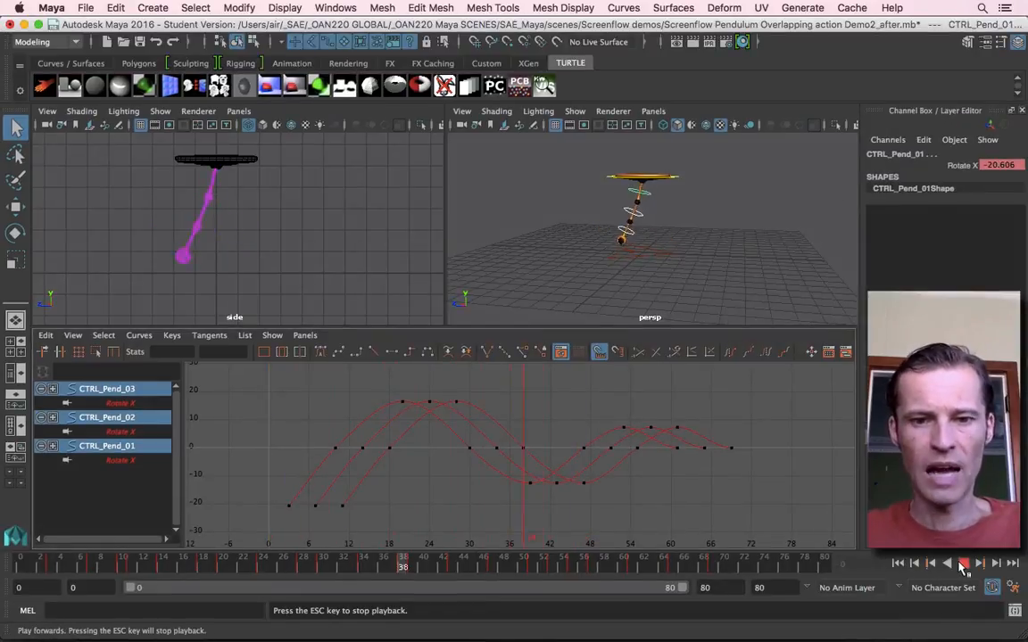
left_click(963, 564)
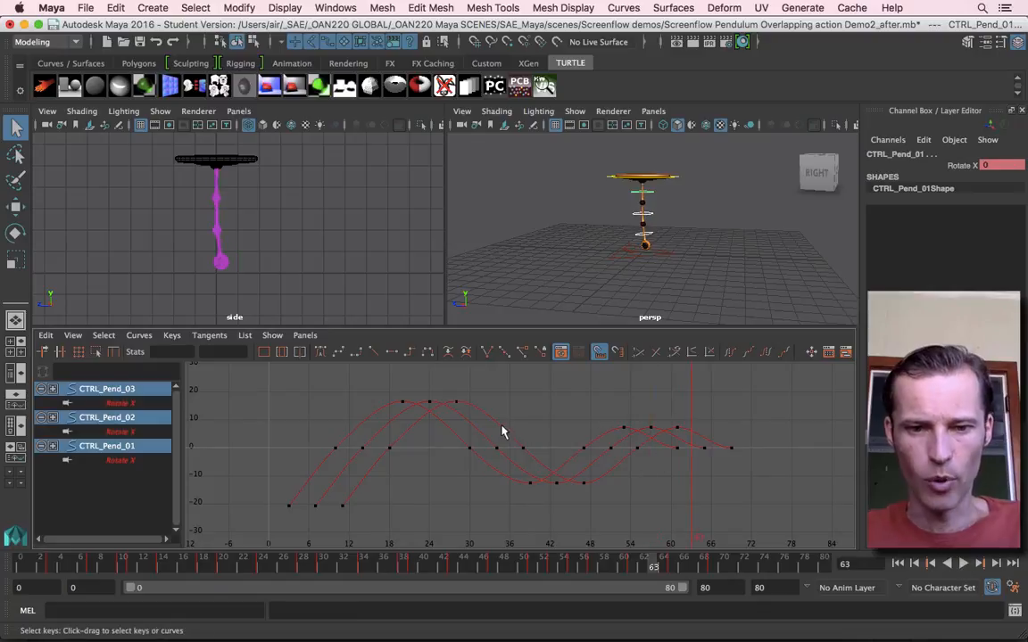
Step: Shift all three controls' Rotate X keys after the first peak 2 frames earlier, and those from the trough onward another 2 frames
left_click_drag(442, 438, 724, 540)
left_click_drag(758, 394, 600, 487, "shift")
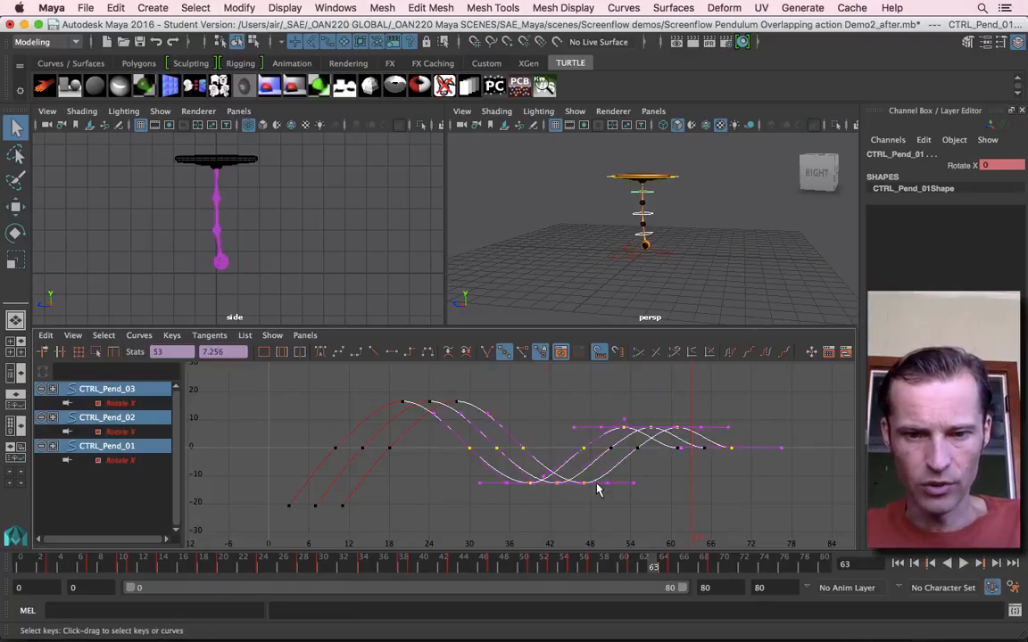
key("w")
middle_click_drag(558, 474, 543, 479)
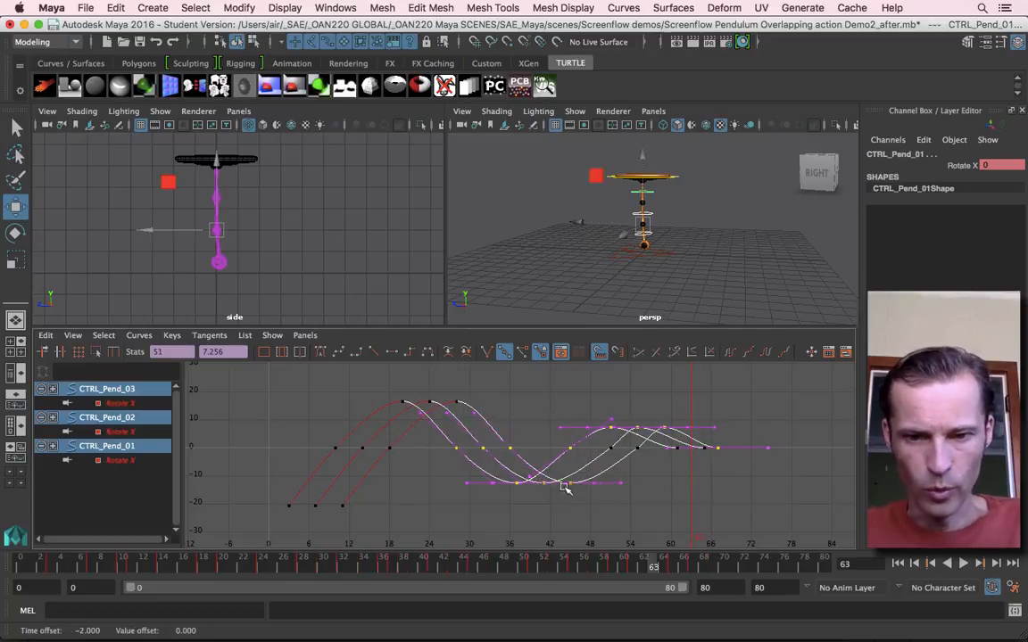
key("z")
left_click_drag(647, 477, 605, 443, "shift")
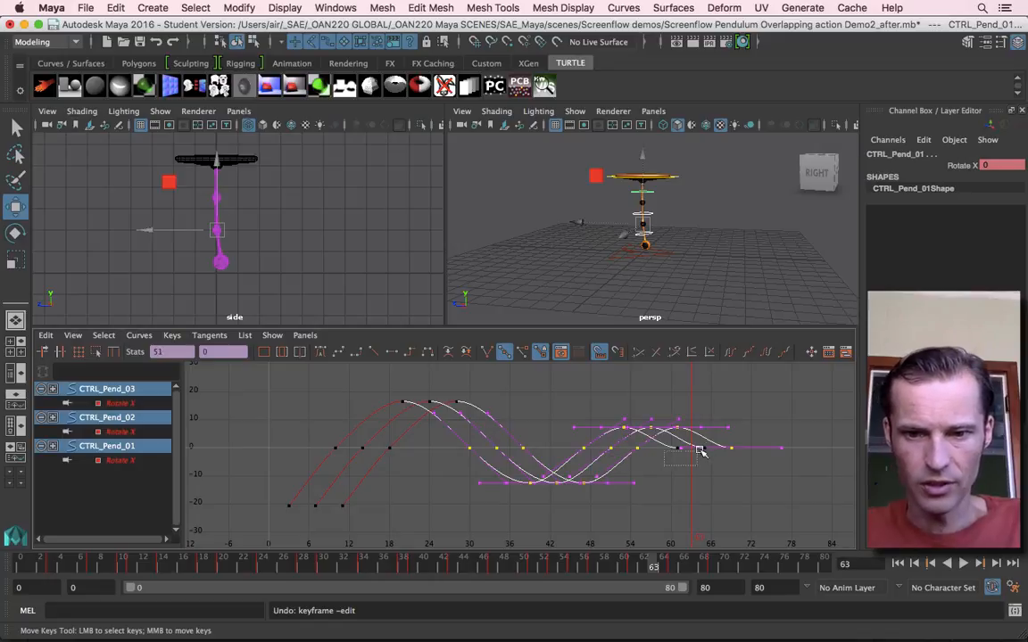
middle_click_drag(698, 477, 677, 479)
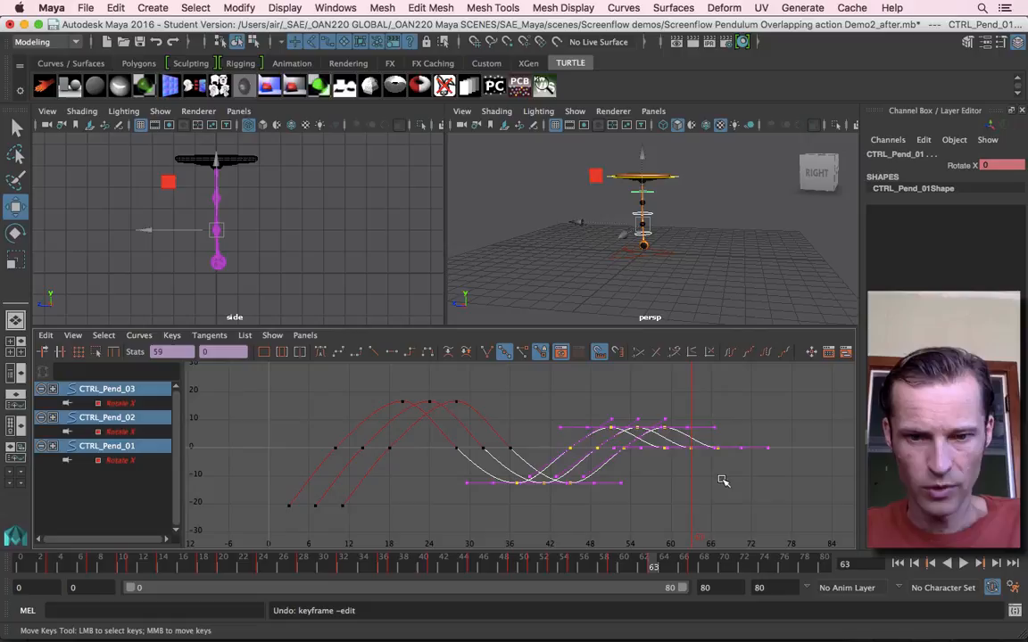
middle_click_drag(706, 477, 703, 482)
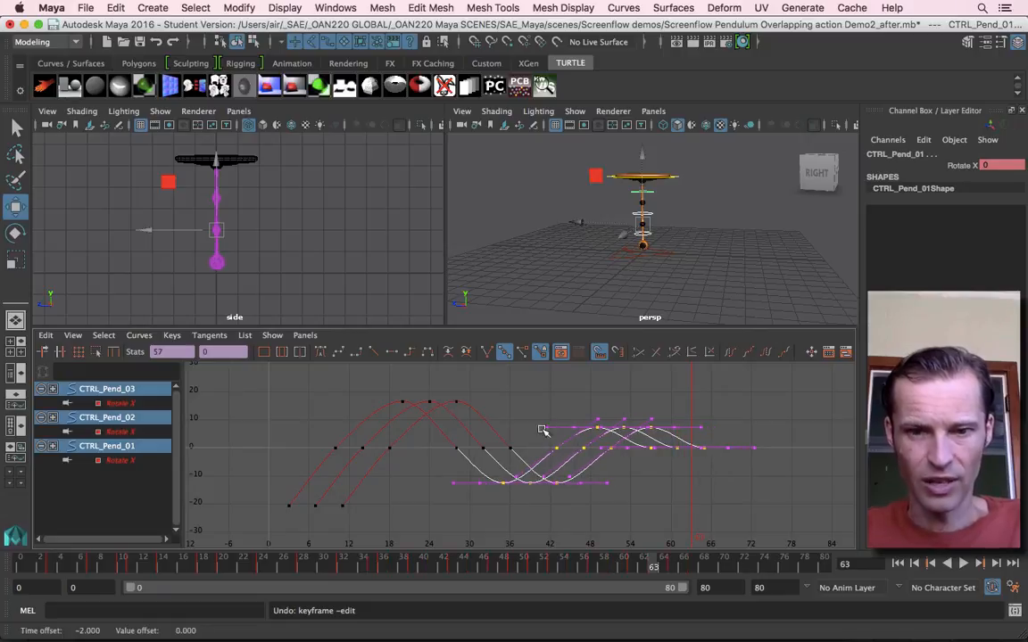
left_click(487, 404)
Step: Scrub to frame 14 and play the retimed swing in a maximized side view to review the motion
left_click_drag(346, 562, 163, 562)
key("space")
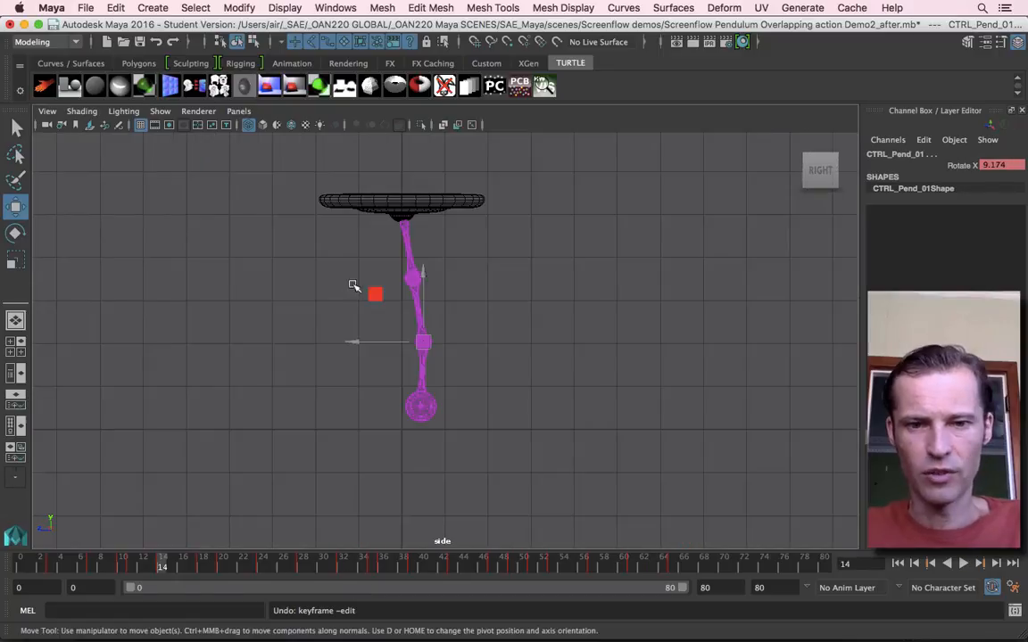
left_click(964, 563)
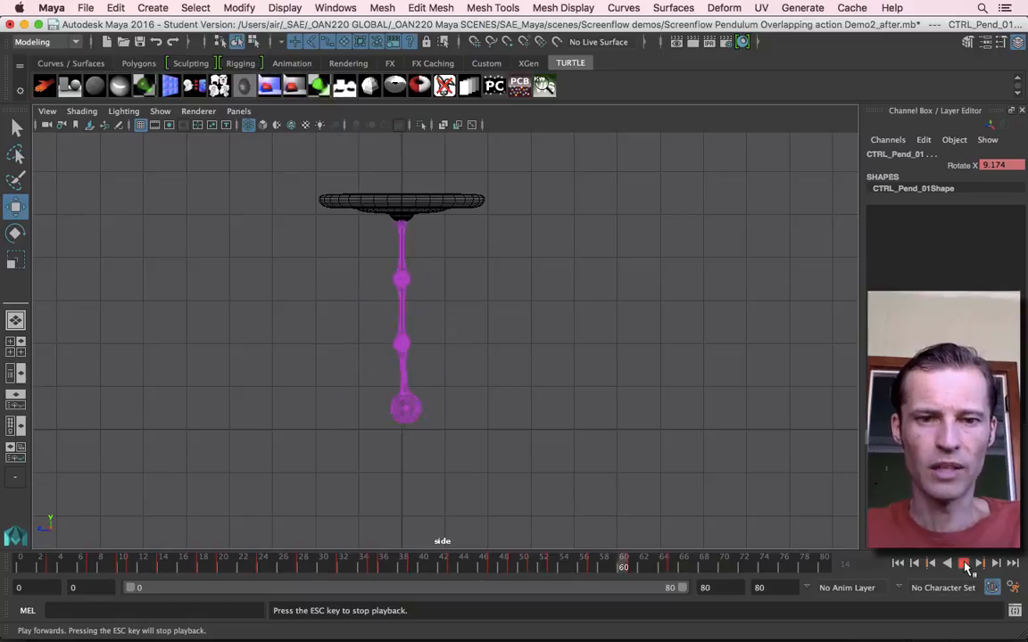
left_click(964, 564)
key("space")
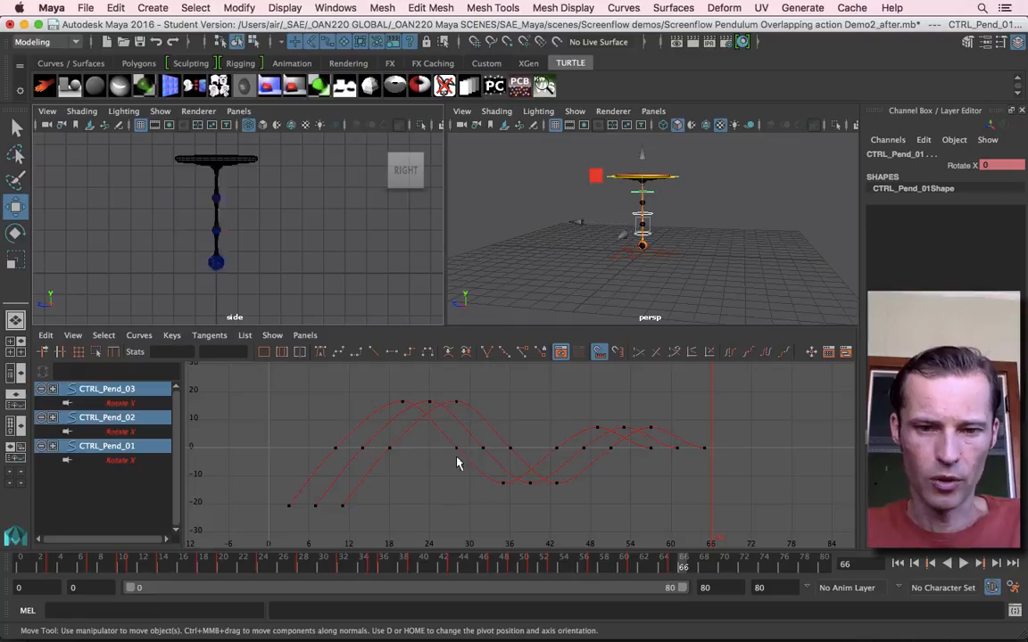
Step: Return to the Select tool and save the scene under its current name, accepting the student version notice
key("q")
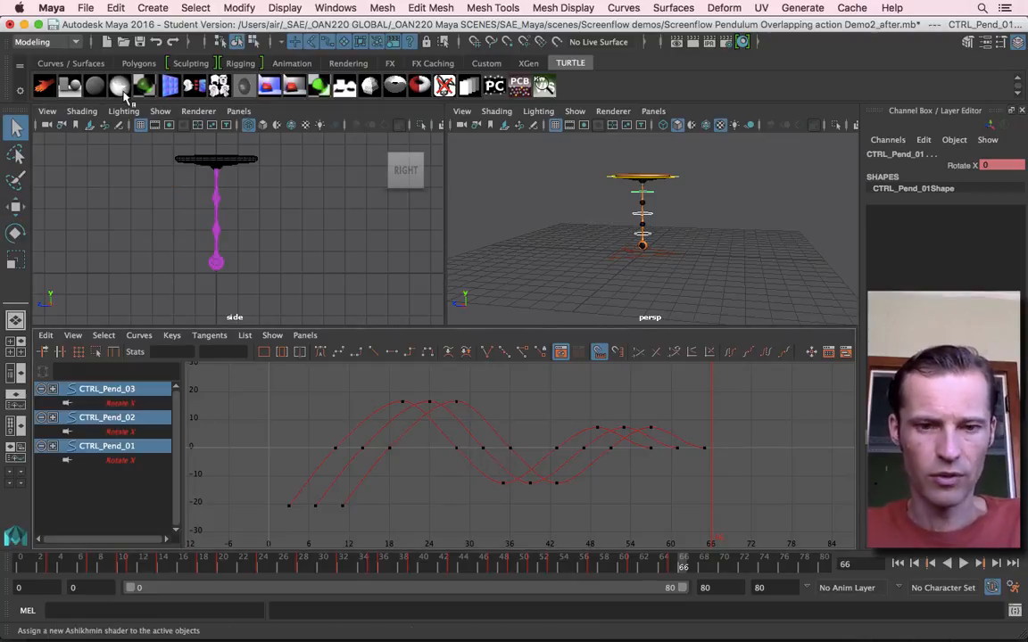
key("super+s")
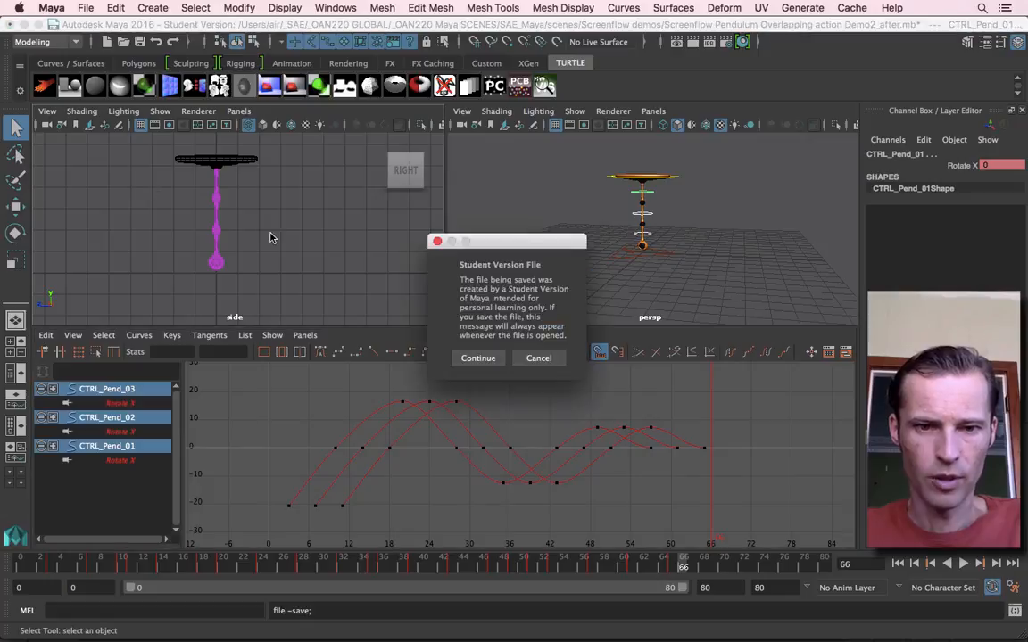
left_click(475, 357)
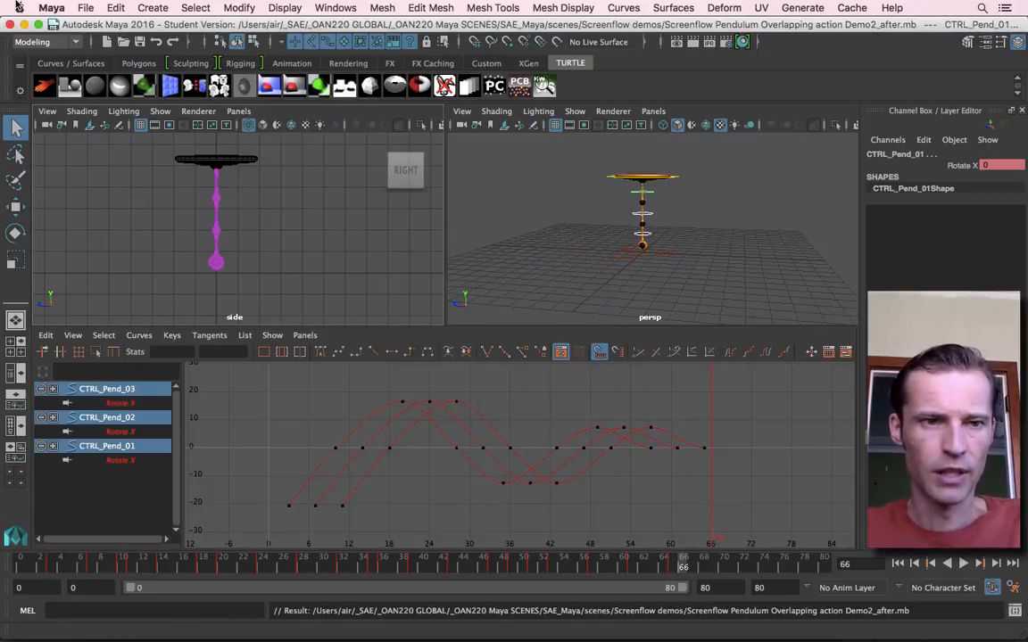
Step: Save a copy of the scene as "Screenflow Pendulum Overlapping action Demo3_method2_posing.mb" in the same folder
left_click(86, 7)
left_click(98, 84)
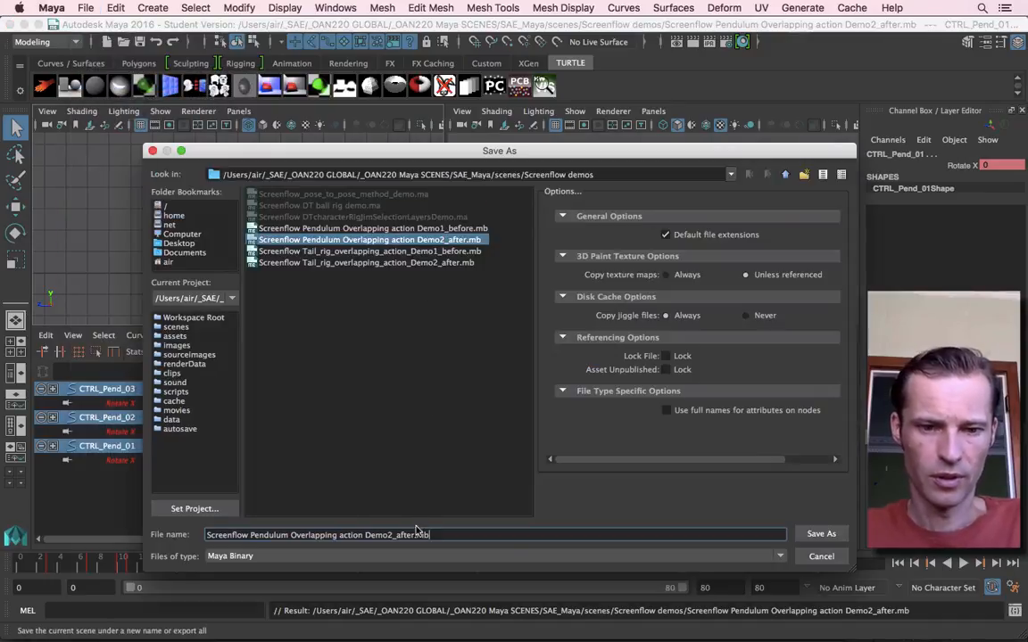
key("BackSpace")
type("3")
key("BackSpace")
key("BackSpace")
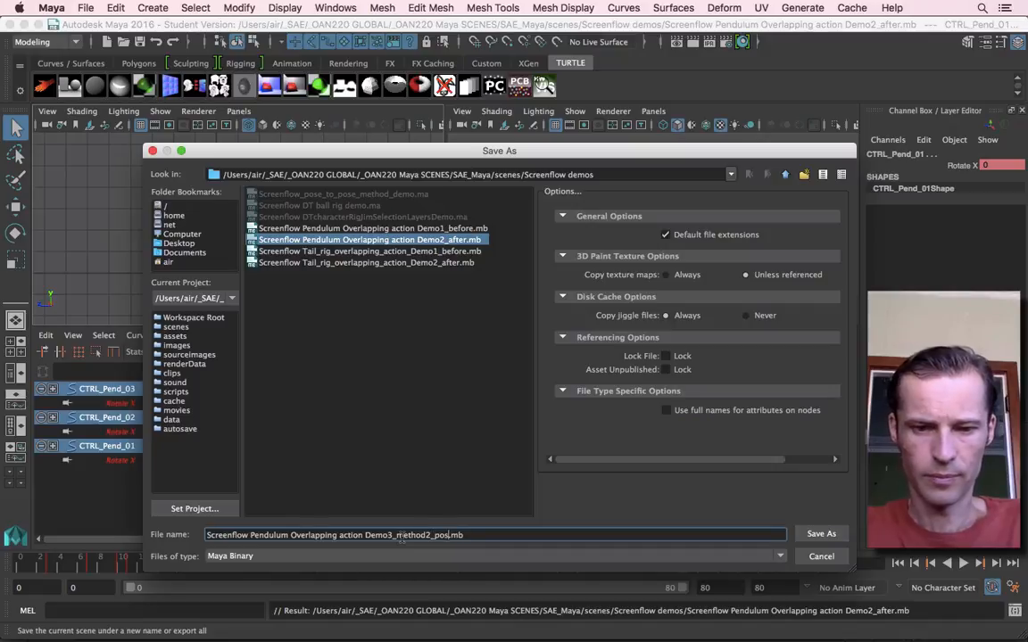
key("Return")
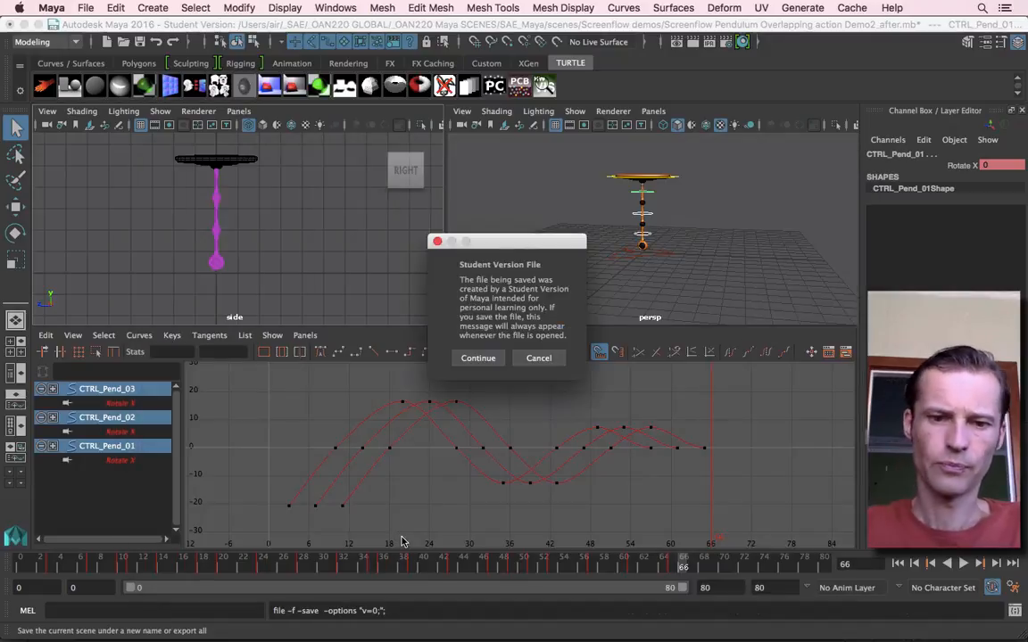
left_click(484, 359)
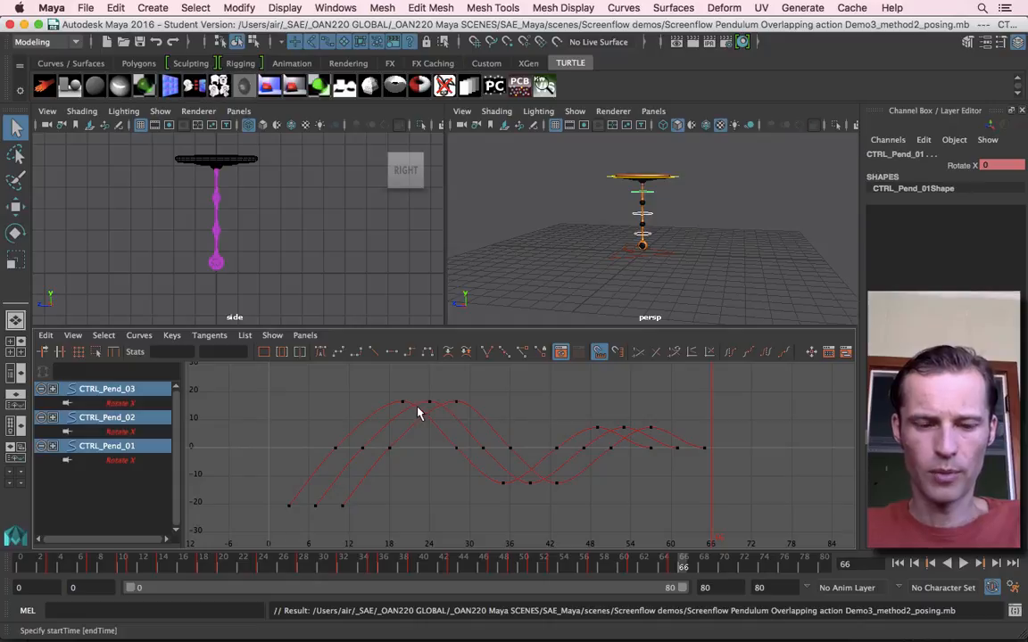
Step: Undo the Rotate X retiming and the time offsets of CTRL_Pend_02 and CTRL_Pend_03 until all three controls' curves coincide
key("z")
key("z")
key("z")
key("z")
key("z")
key("z")
key("z")
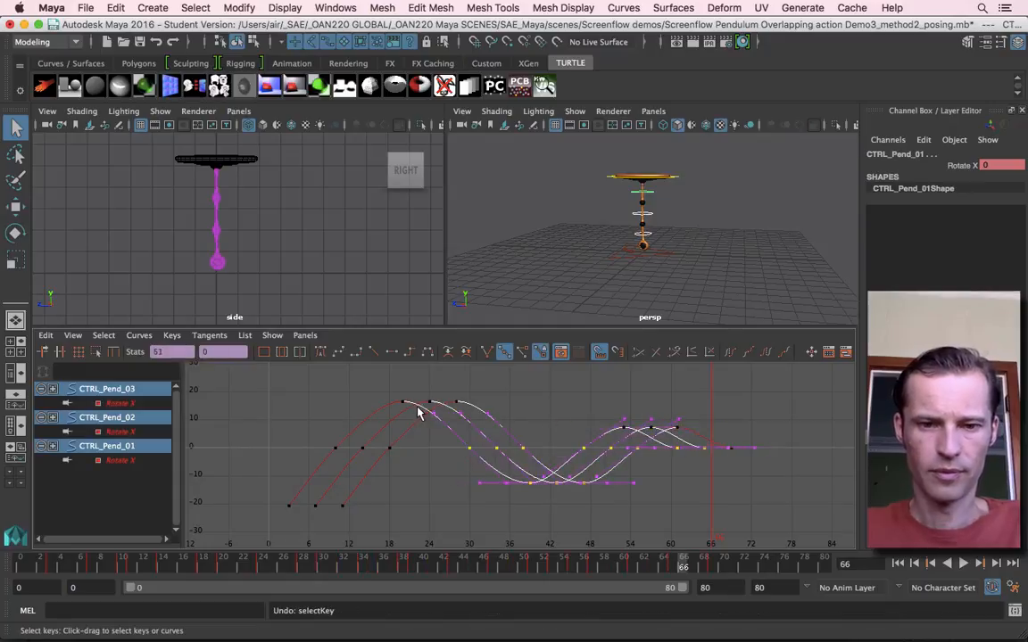
key("z")
key("z")
key("z")
key("z")
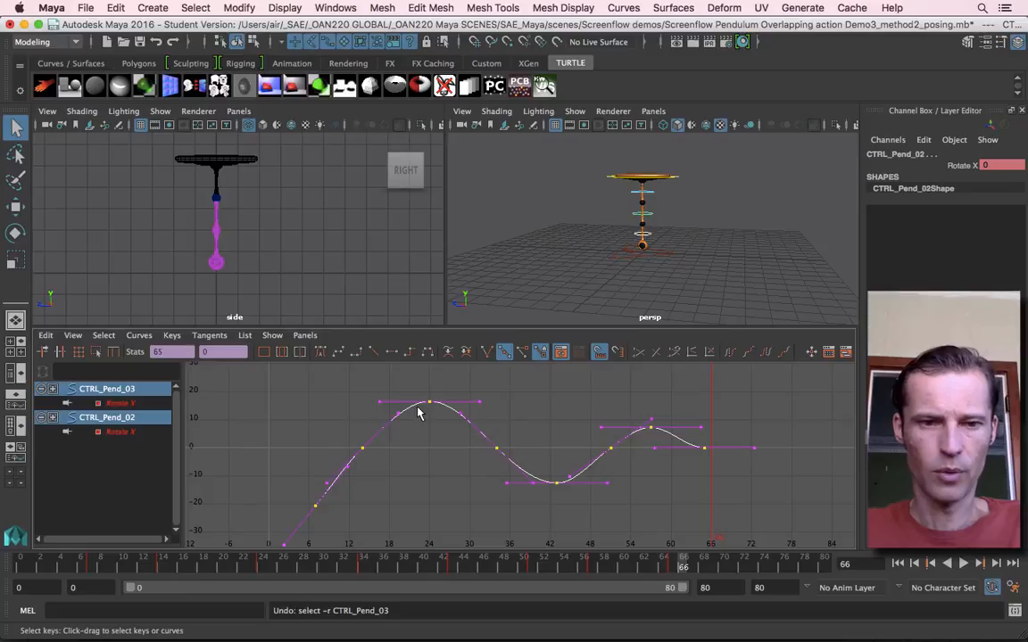
key("z")
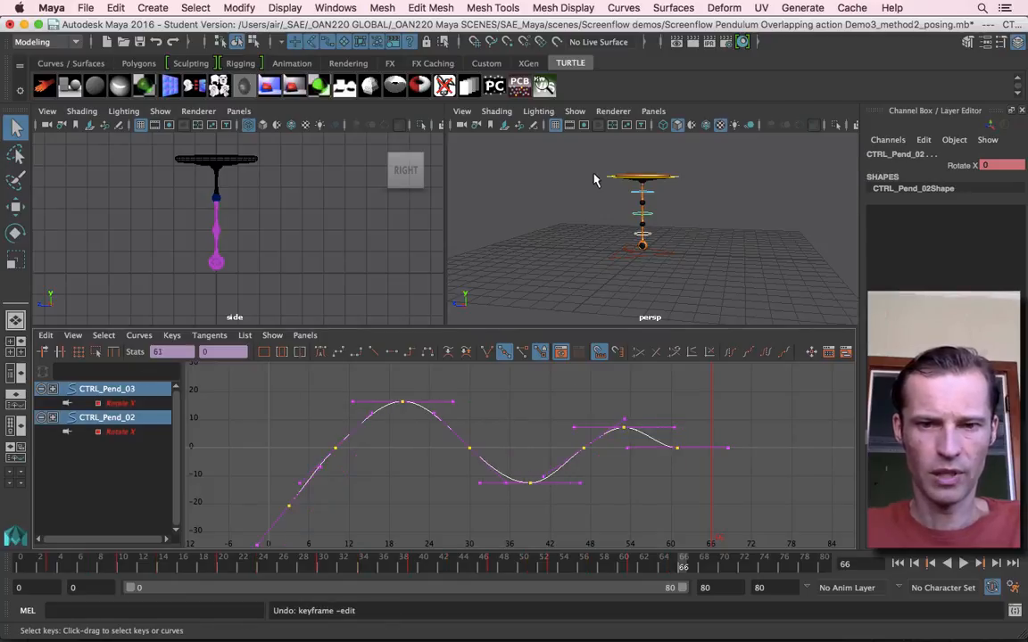
key("z")
key("z")
key("z")
key("z")
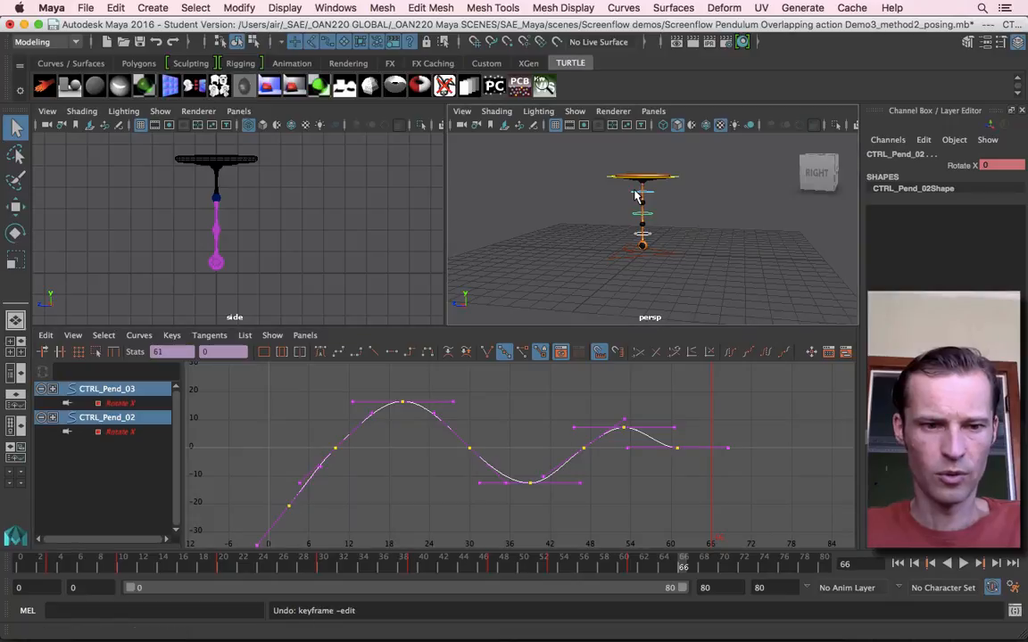
key("z")
key("z")
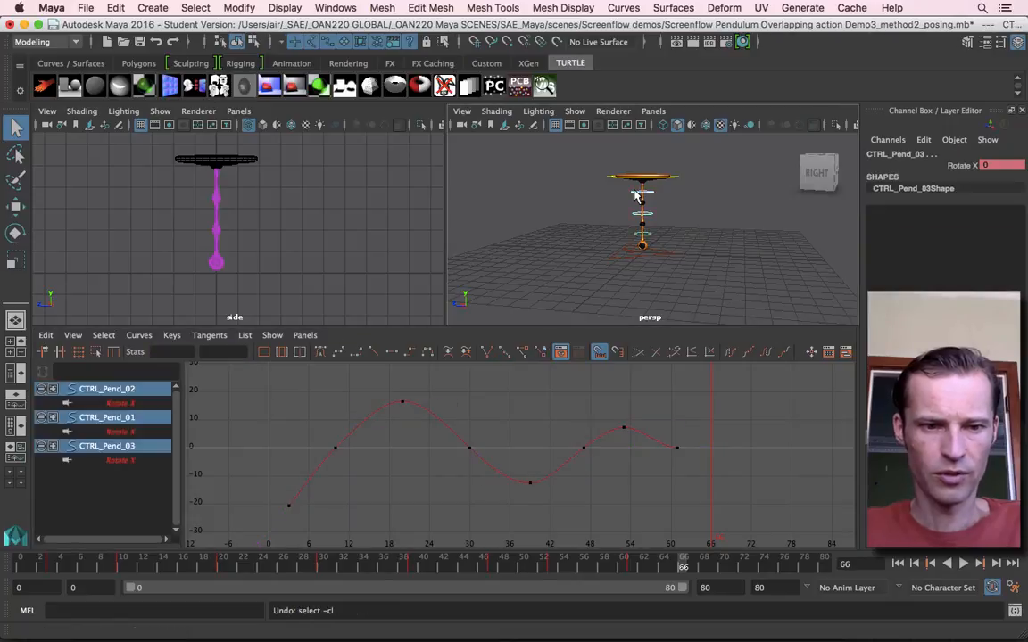
left_click(430, 427)
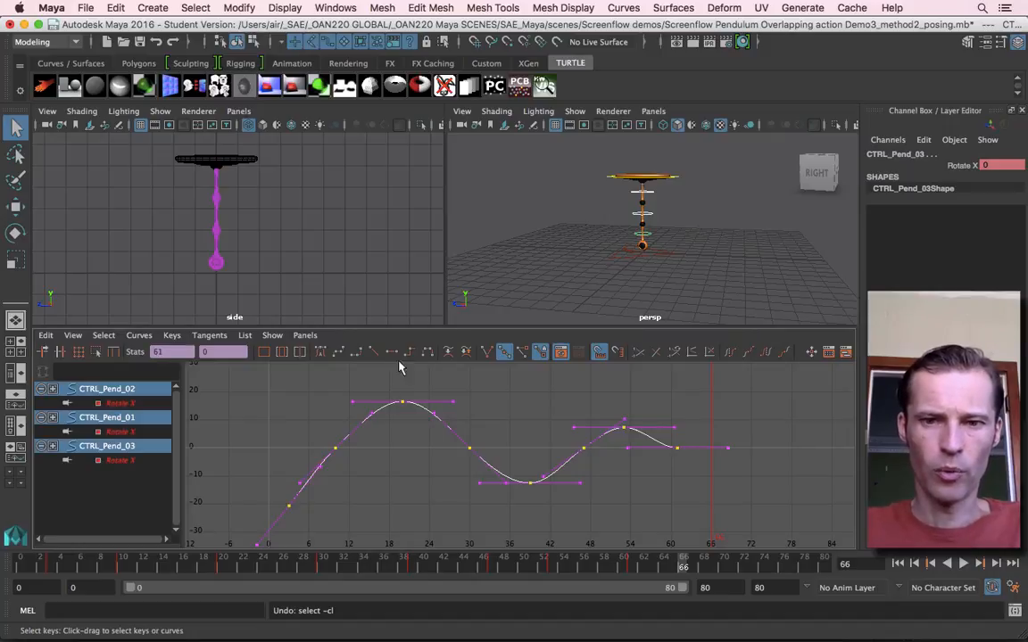
left_click(428, 468)
Step: At frame 10, rotate only CTRL_Pend_03 backward so the tip trails behind the swing, and key the pose
left_click_drag(45, 573, 123, 571)
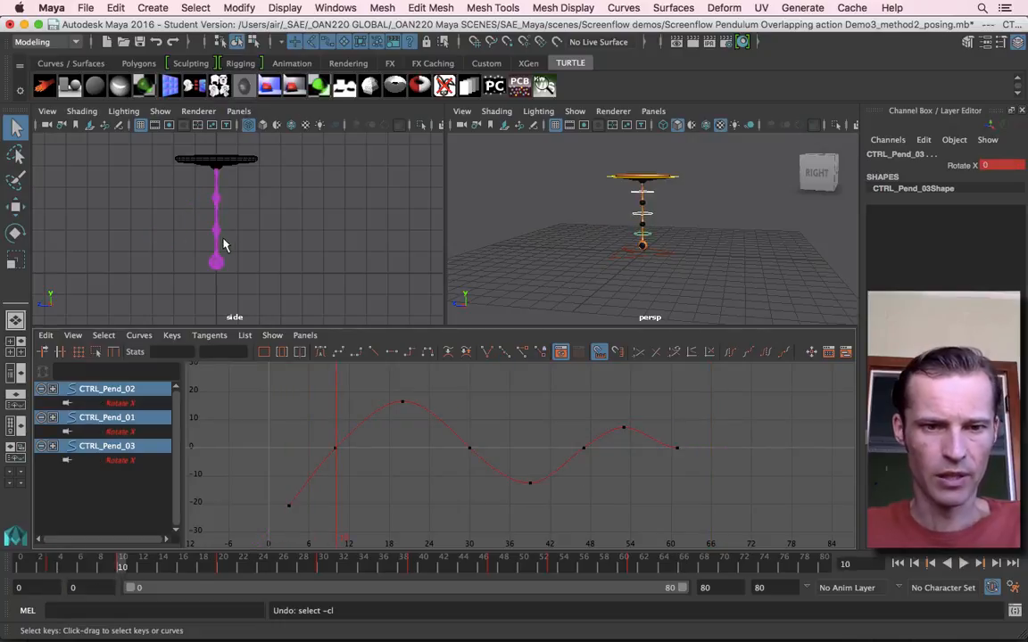
left_click(624, 238)
left_click(637, 239)
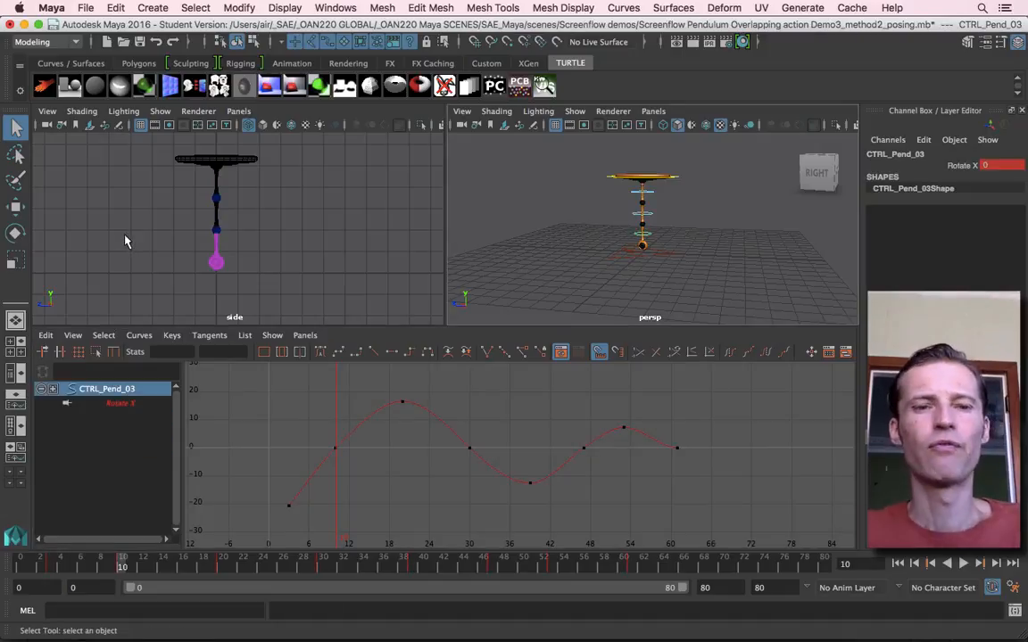
key("e")
left_click_drag(264, 197, 276, 222)
key("s")
key("q")
Step: Rotate CTRL_Pend_01 forward to a Rotate X of about 6.75 at frame 10 and set a key
left_click(641, 176)
key("e")
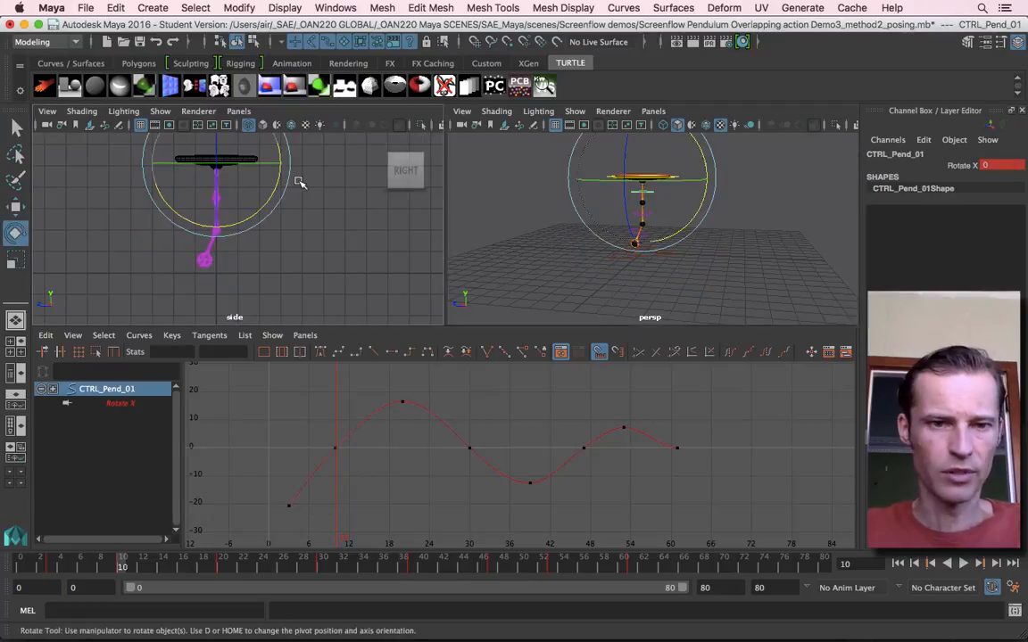
left_click_drag(278, 190, 278, 184)
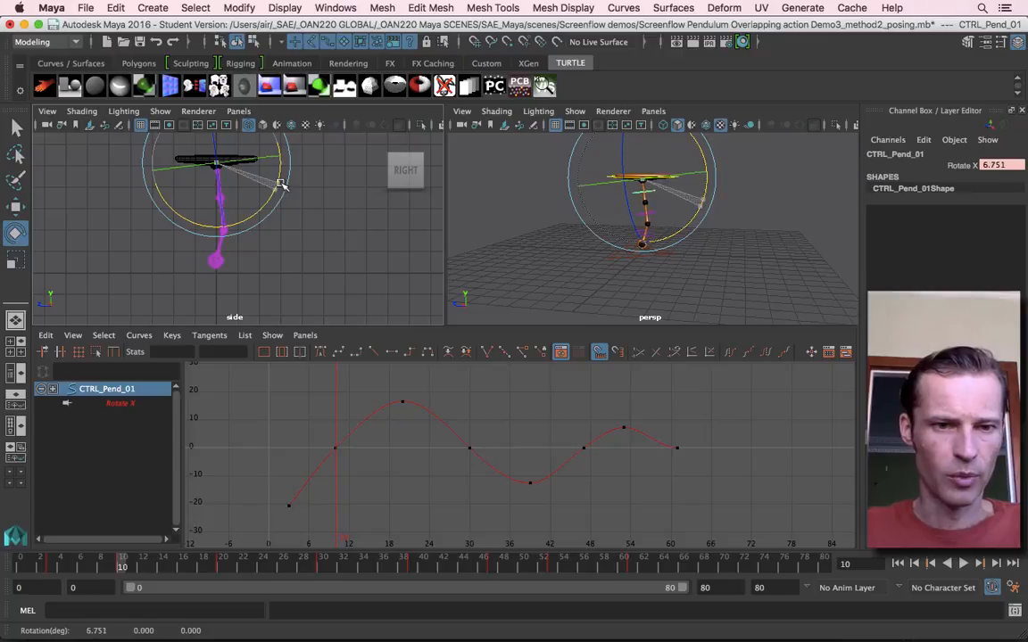
key("s")
key("q")
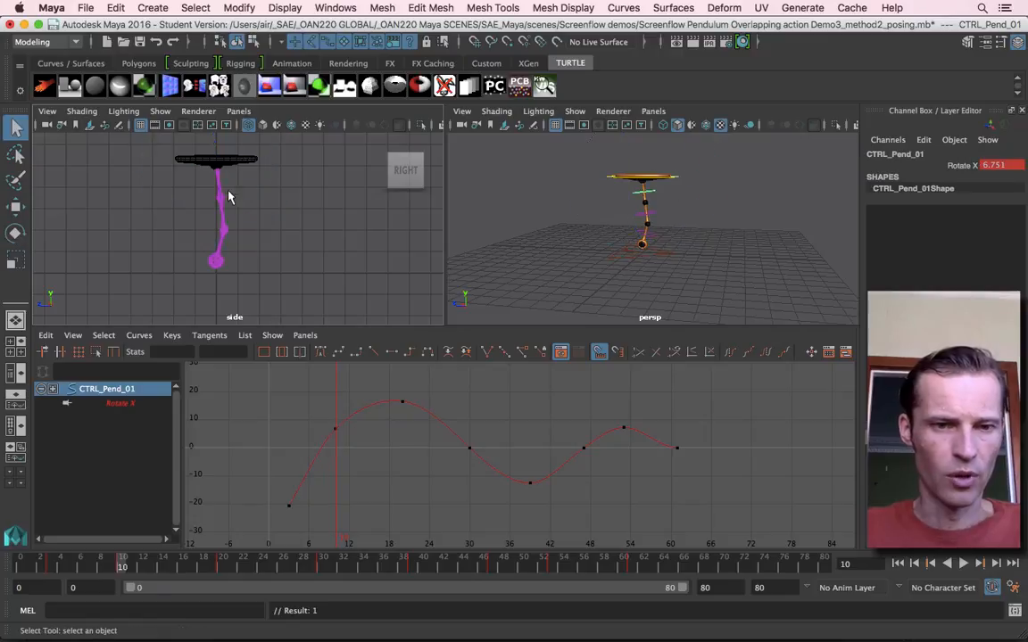
Step: Rotate CTRL_Pend_02 backward to a Rotate X of about -6.25 at frame 10 and set a key
left_click(641, 219)
key("e")
left_click_drag(286, 212, 286, 209)
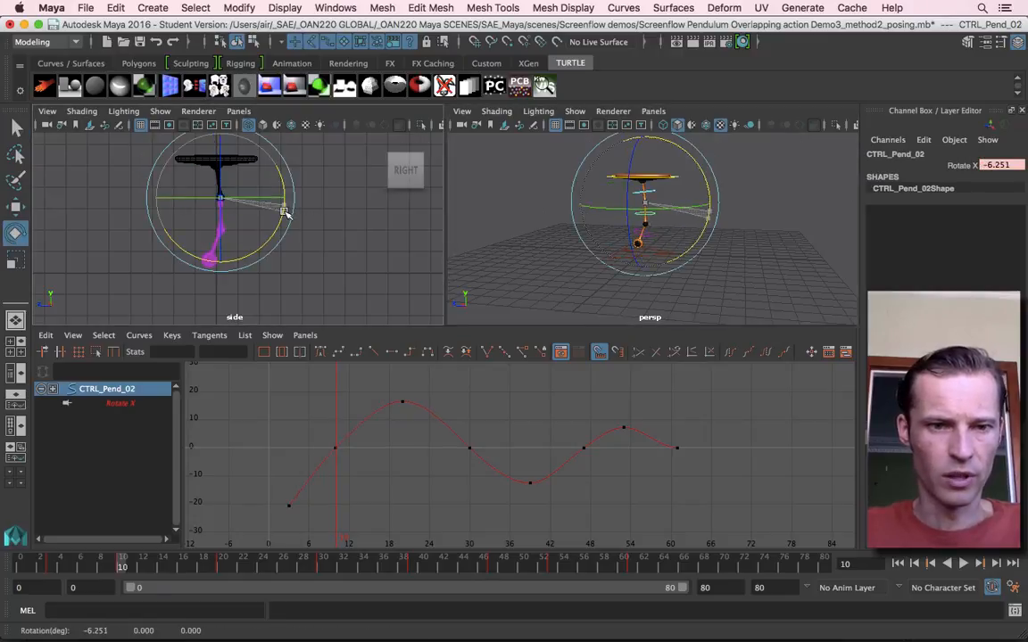
key("s")
key("q")
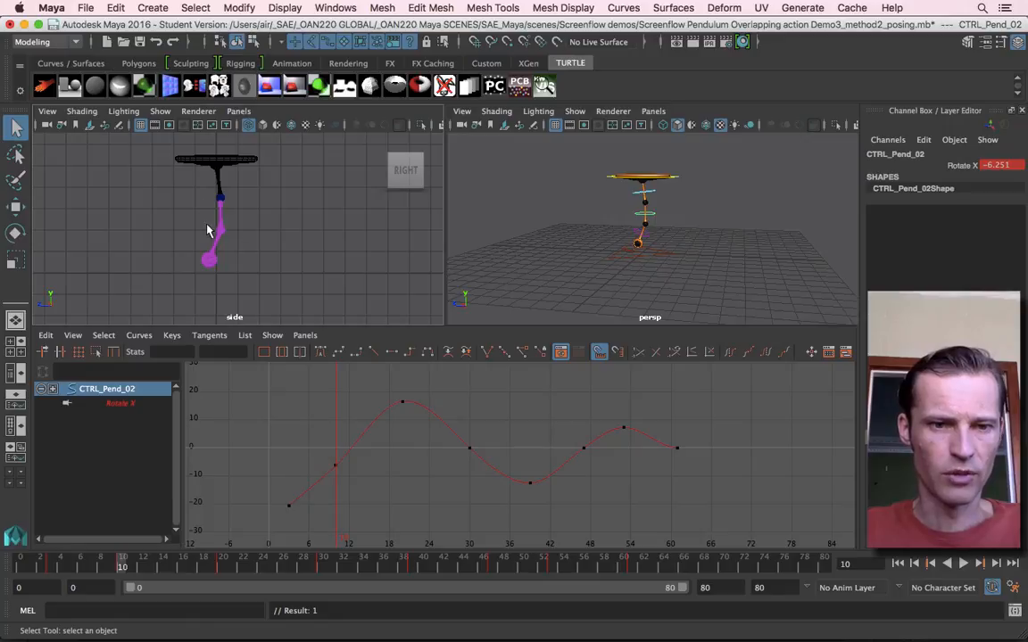
Step: At frame 15, rotate CTRL_Pend_02 backward so it lags behind the upper segment, and set a key
key("alt+v")
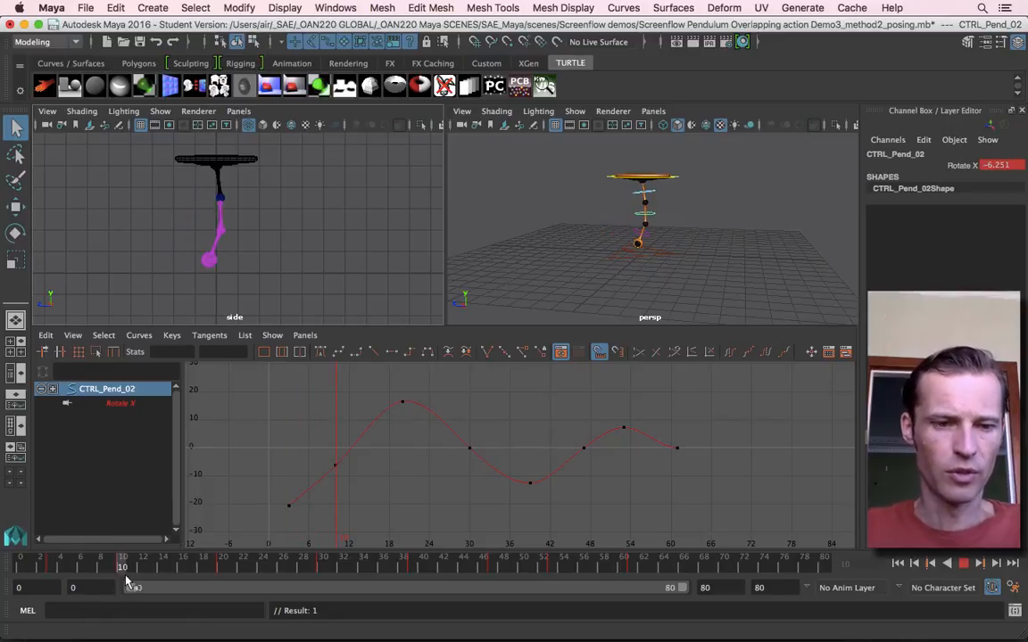
mouse_move(123, 566)
left_mouse_down()
mouse_move(174, 576)
mouse_move(53, 580)
mouse_move(183, 596)
mouse_move(173, 597)
left_mouse_up()
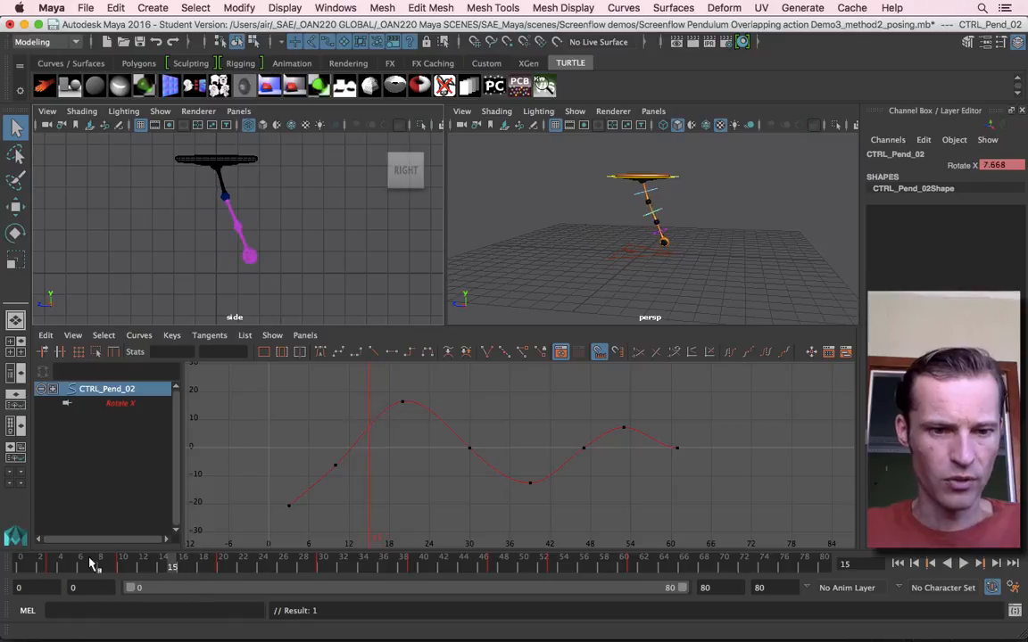
key("alt+v")
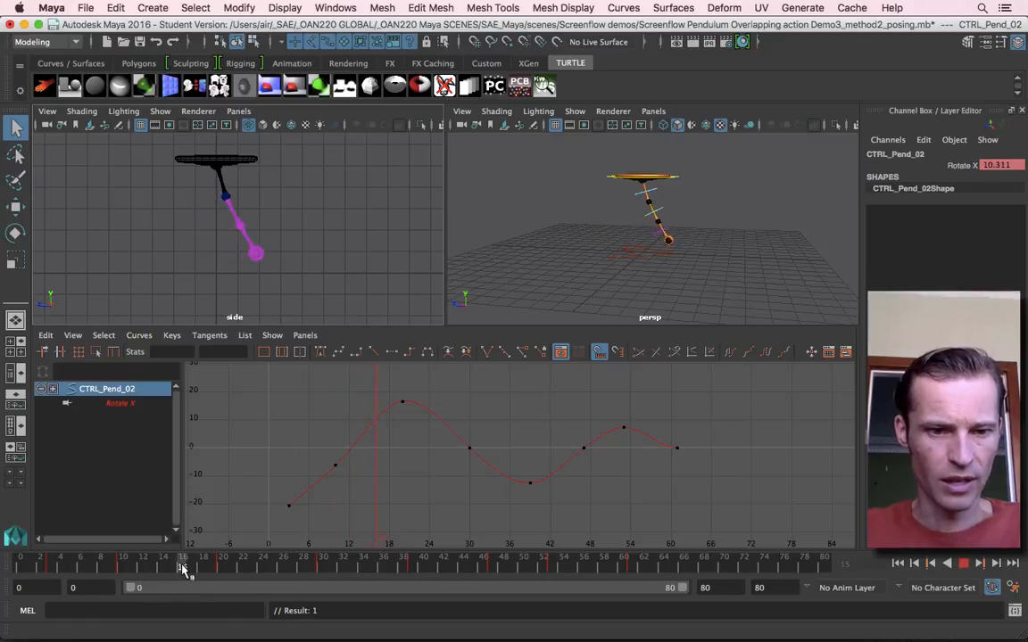
key("alt+v")
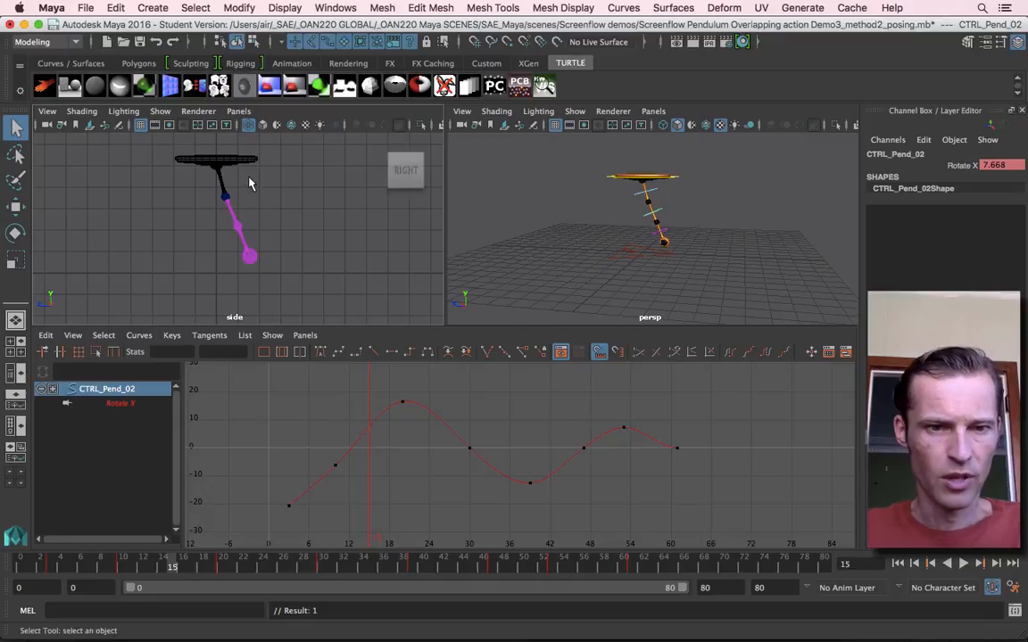
key("e")
left_click_drag(279, 212, 286, 214)
key("s")
key("q")
Step: Rotate CTRL_Pend_03 backward to a Rotate X of about -17.46 at frame 15 and set a key
left_click(652, 242)
key("e")
mouse_move(287, 249)
left_mouse_down()
mouse_move(298, 252)
mouse_move(294, 263)
left_mouse_up()
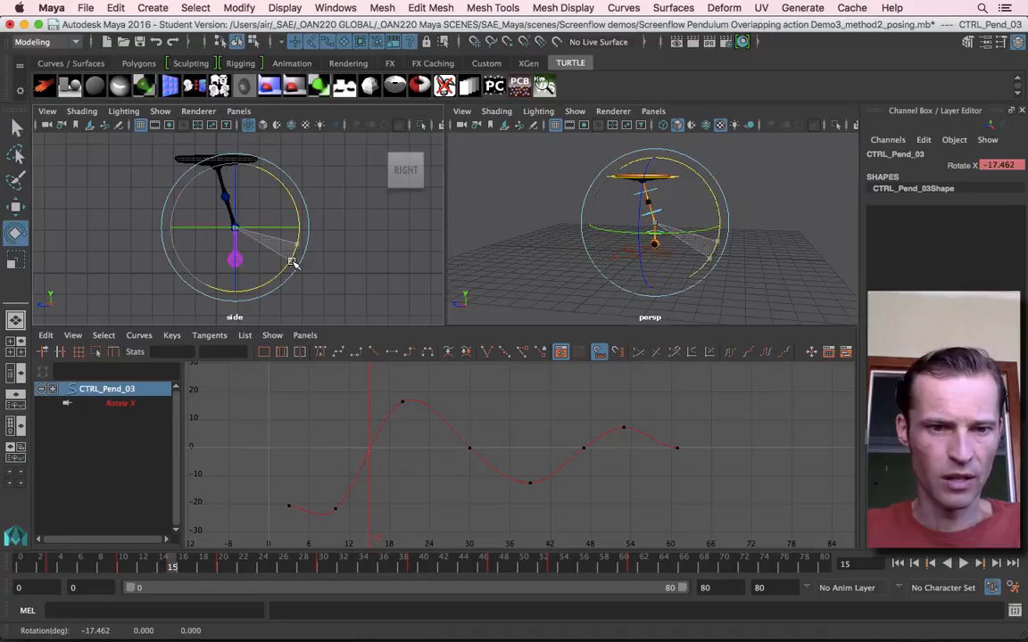
key("s")
key("q")
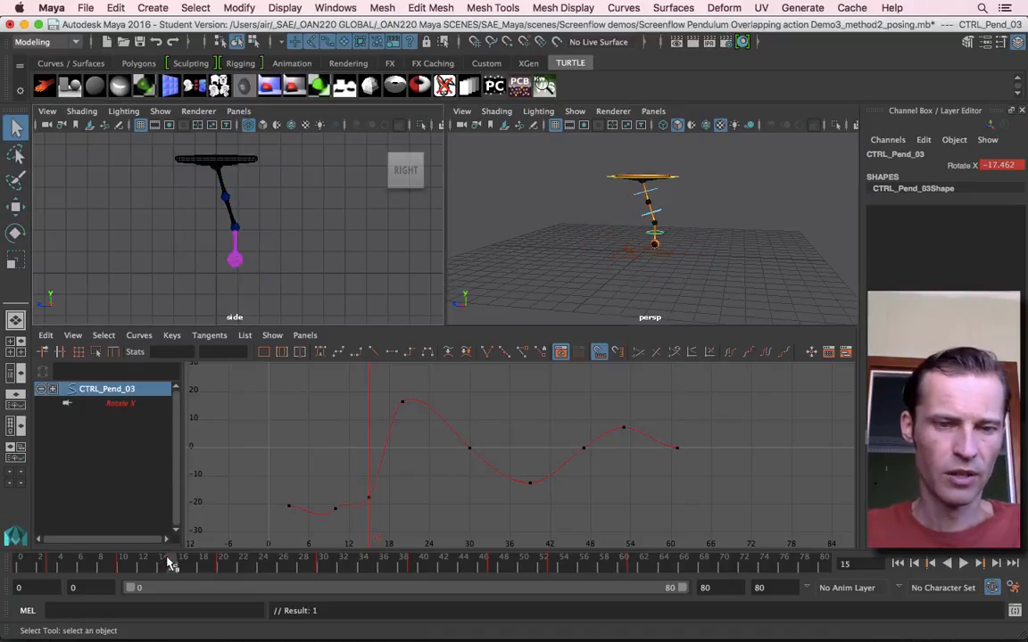
Step: At frame 22, rotate CTRL_Pend_03 forward to a Rotate X of about 29.57 and set a key
key("alt+v")
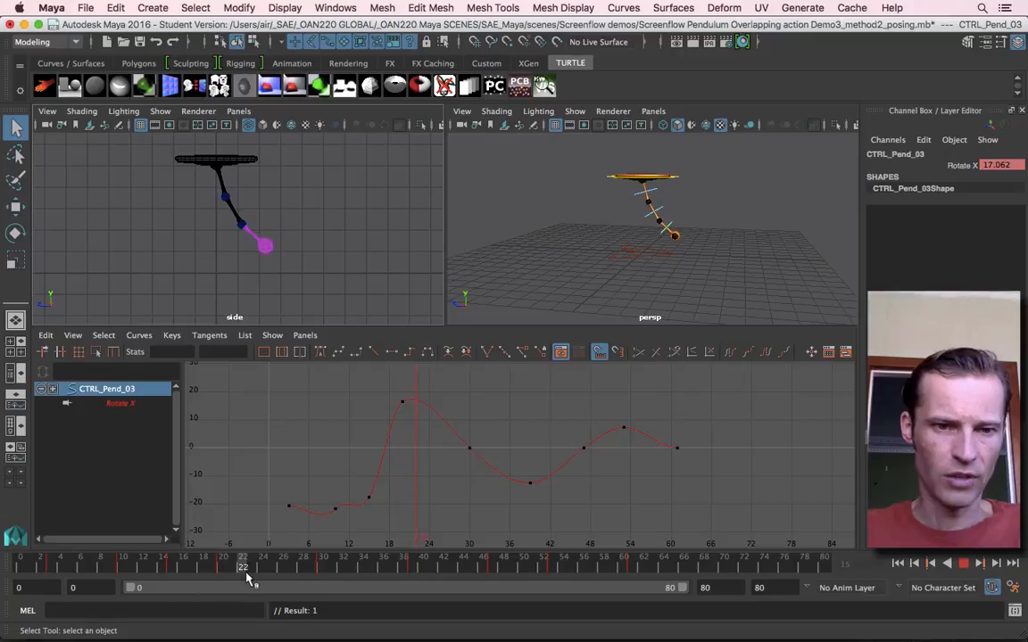
left_click_drag(250, 579, 246, 574)
key("e")
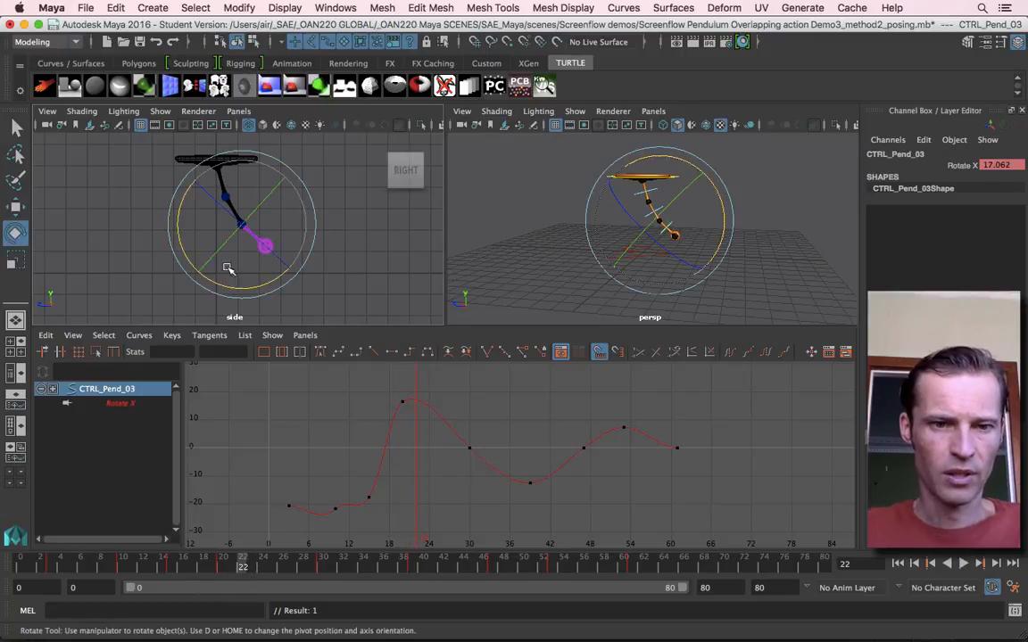
left_click_drag(214, 260, 239, 285)
key("s")
key("q")
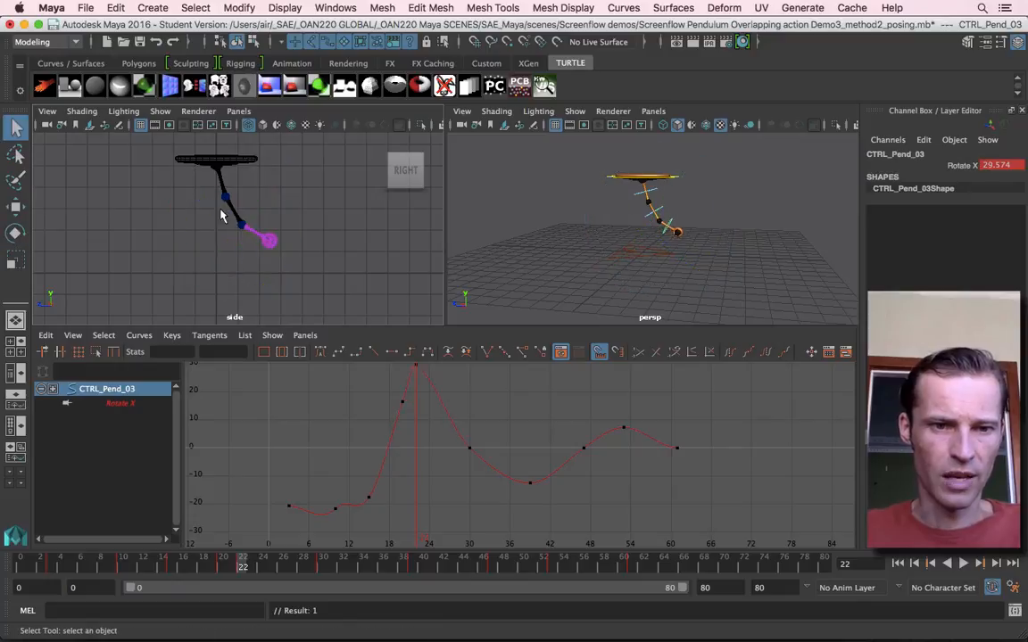
Step: Rotate CTRL_Pend_01 back to a Rotate X of about 8.98 at frame 22 and set a key
left_click(640, 193)
left_click(639, 194)
key("e")
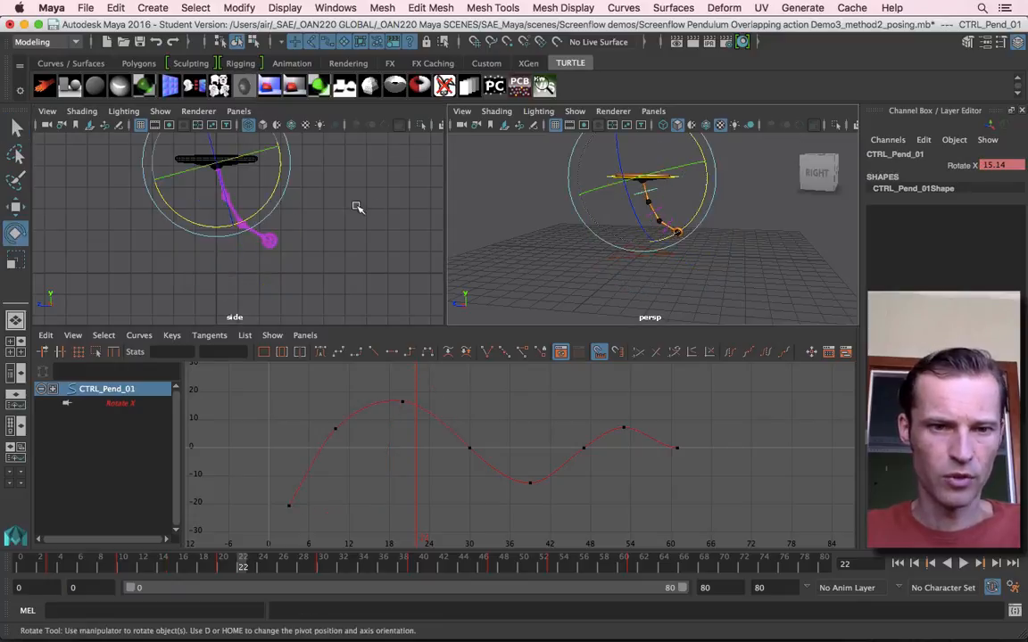
left_click_drag(274, 200, 266, 202)
key("s")
key("q")
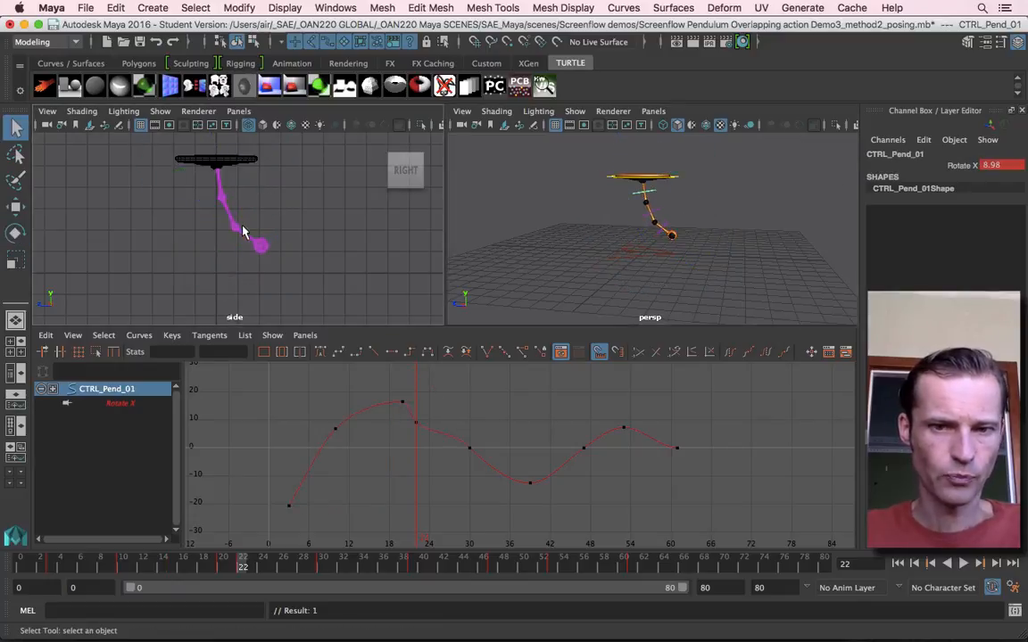
Step: Rotate CTRL_Pend_02 slightly forward to a Rotate X of about 16.41 at frame 22 and set a key
left_click(641, 216)
key("e")
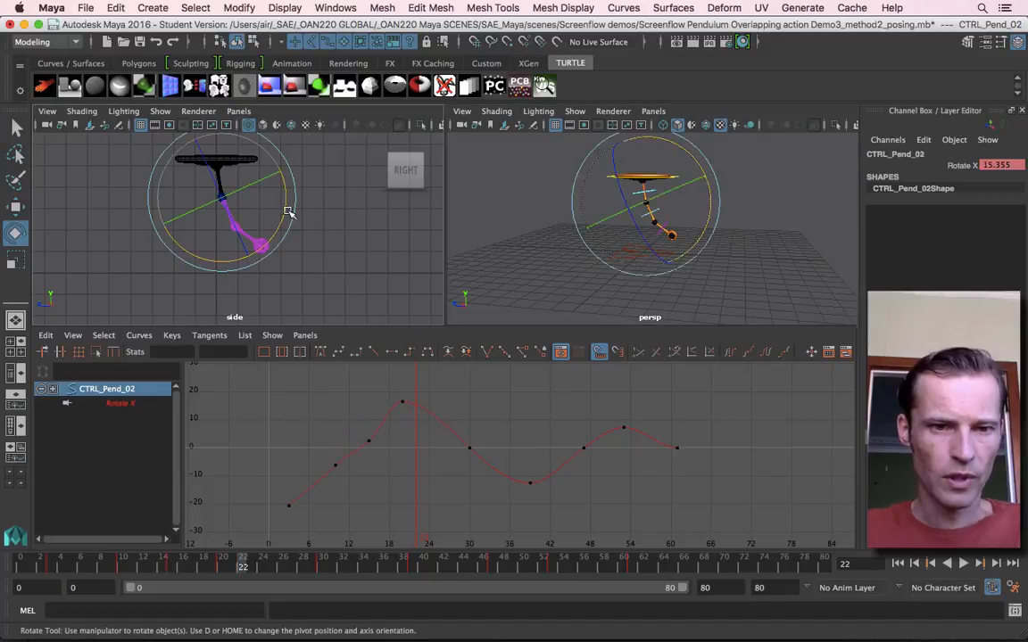
left_click_drag(282, 210, 285, 213)
key("s")
key("q")
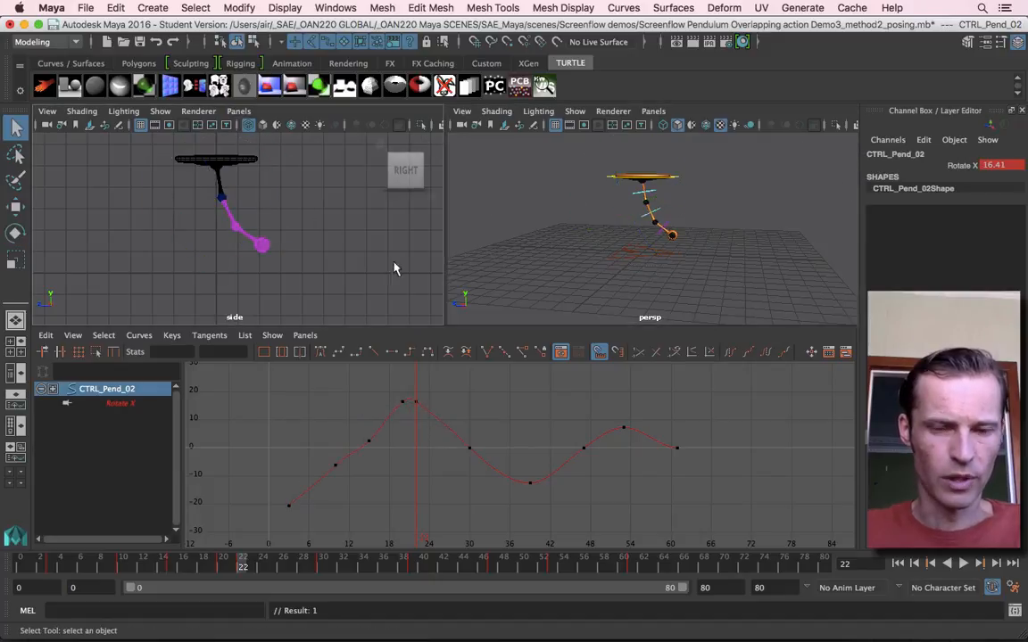
Step: Select CTRL_Pend_02 and CTRL_Pend_03 together and delete their keys at frame 20
left_click(639, 209)
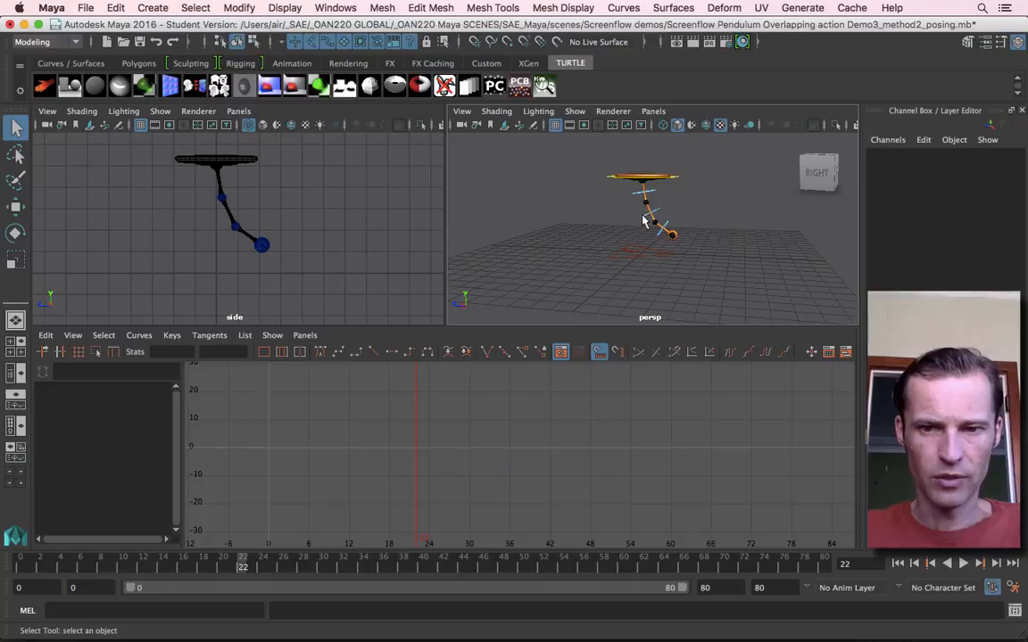
left_click_drag(645, 222, 656, 232)
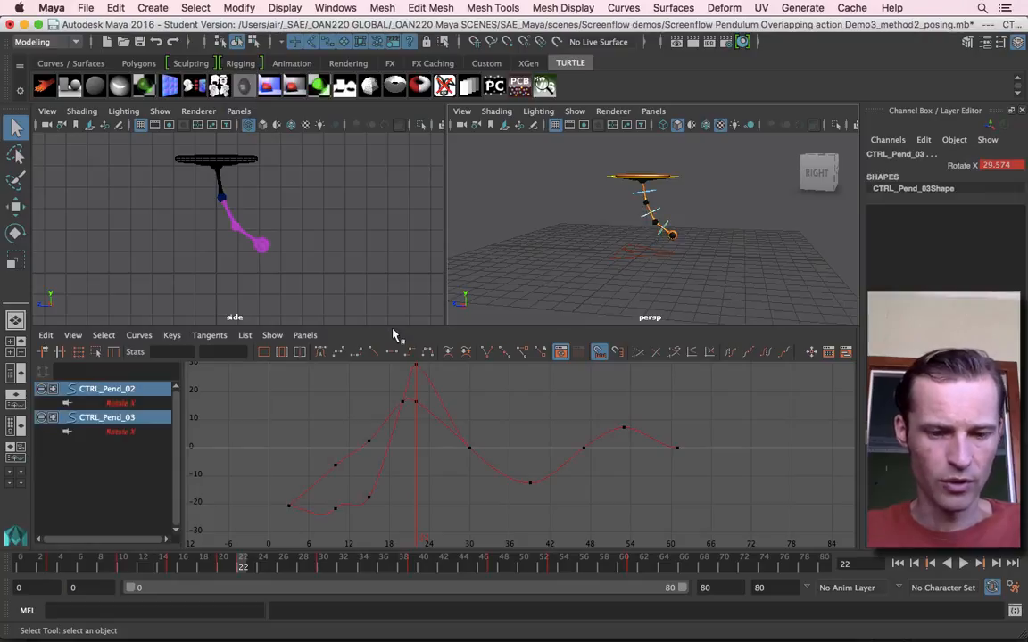
key("s")
left_click_drag(212, 572, 121, 566)
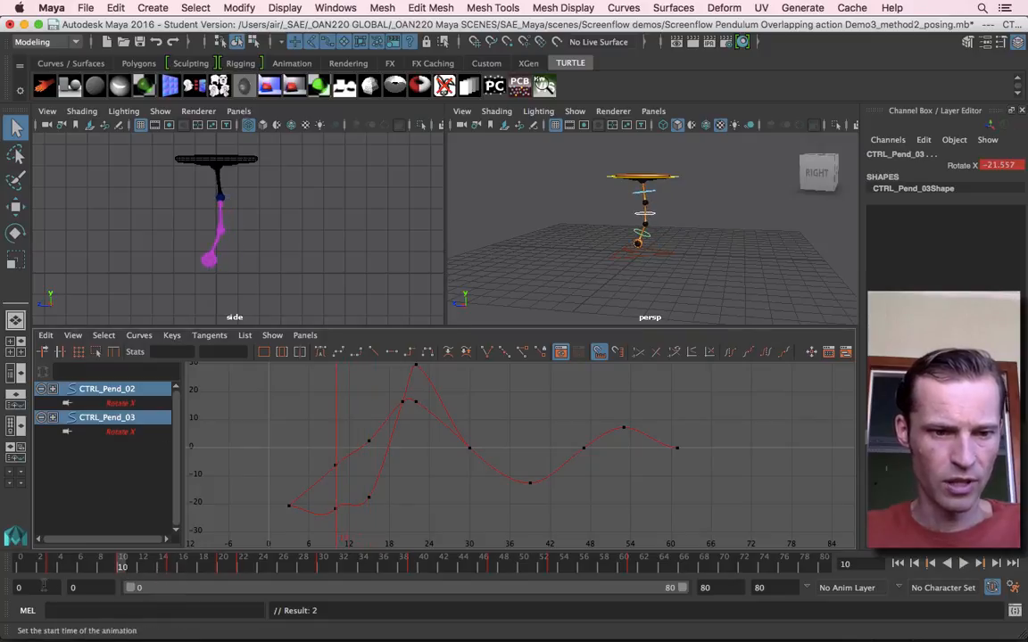
left_click_drag(51, 568, 222, 577)
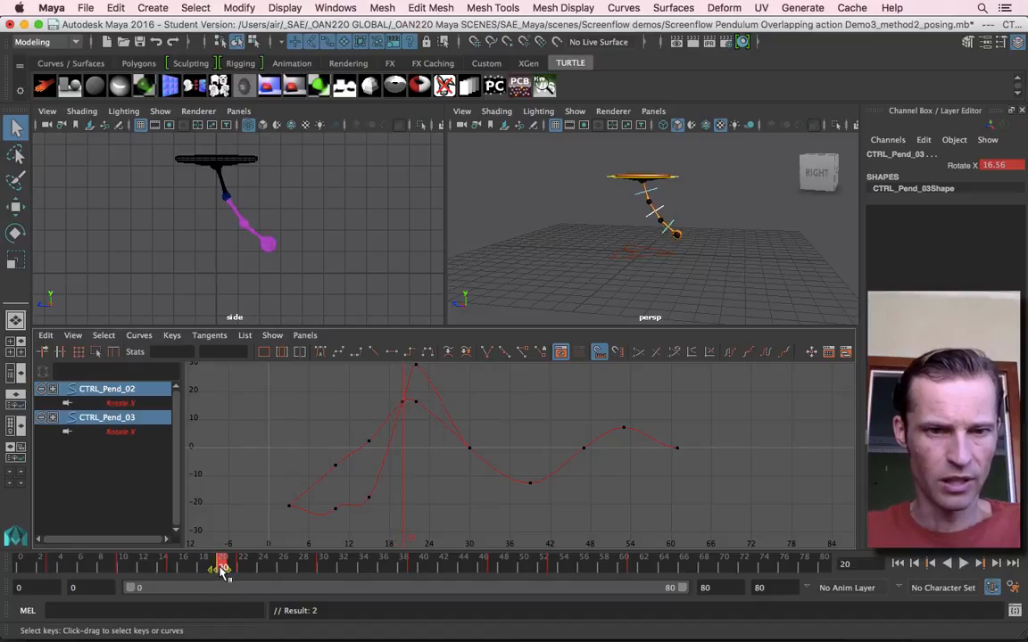
right_click(222, 567)
left_click(251, 399)
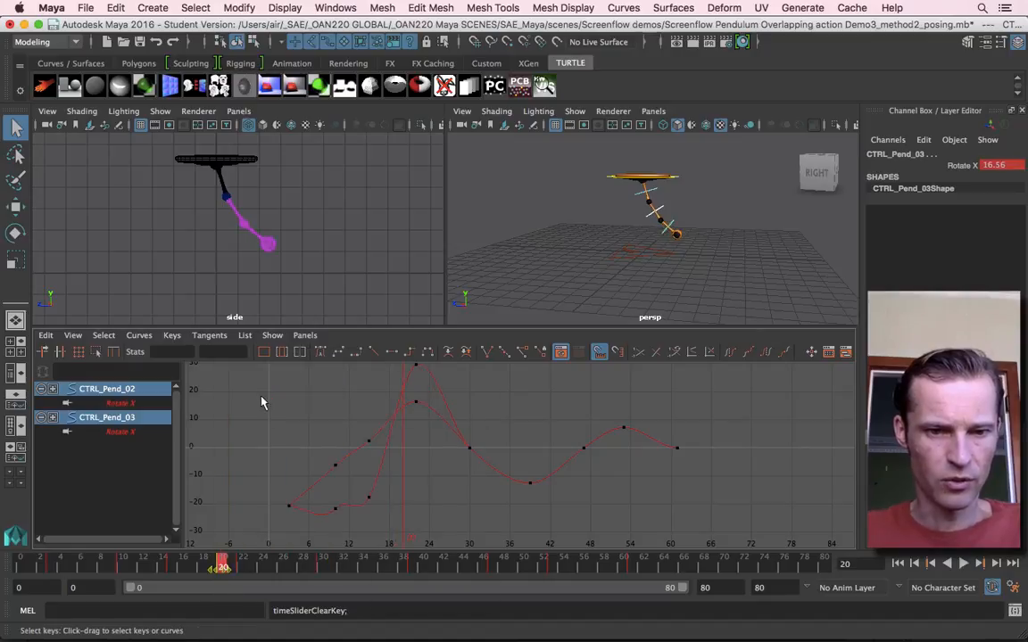
Step: Maximize the side view, play the swing from the start and compare the poses at frames 10 and 15
left_click_drag(46, 563, 237, 612)
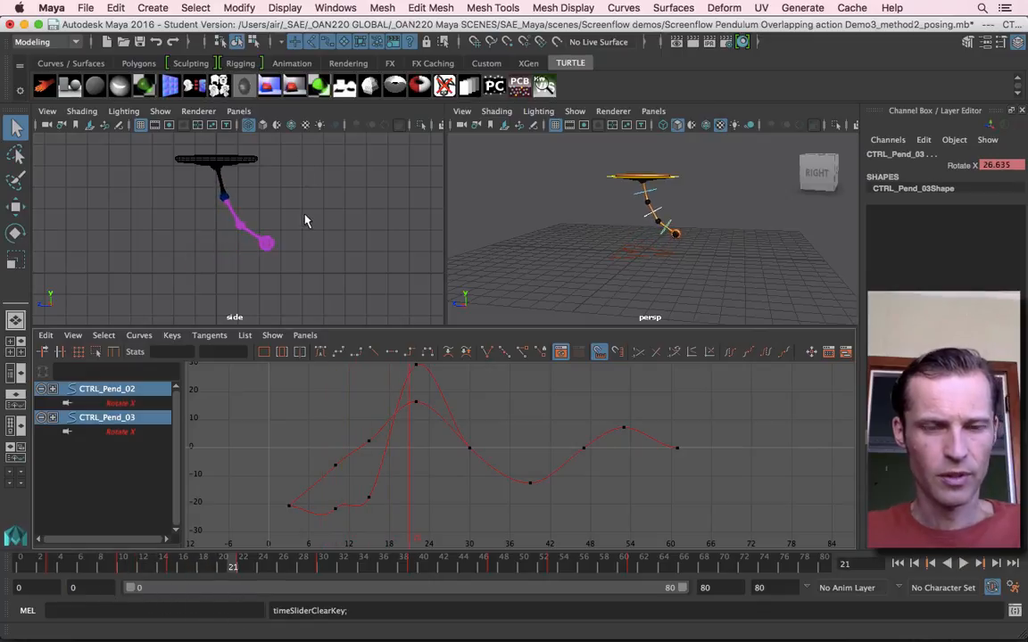
key("space")
left_click(898, 563)
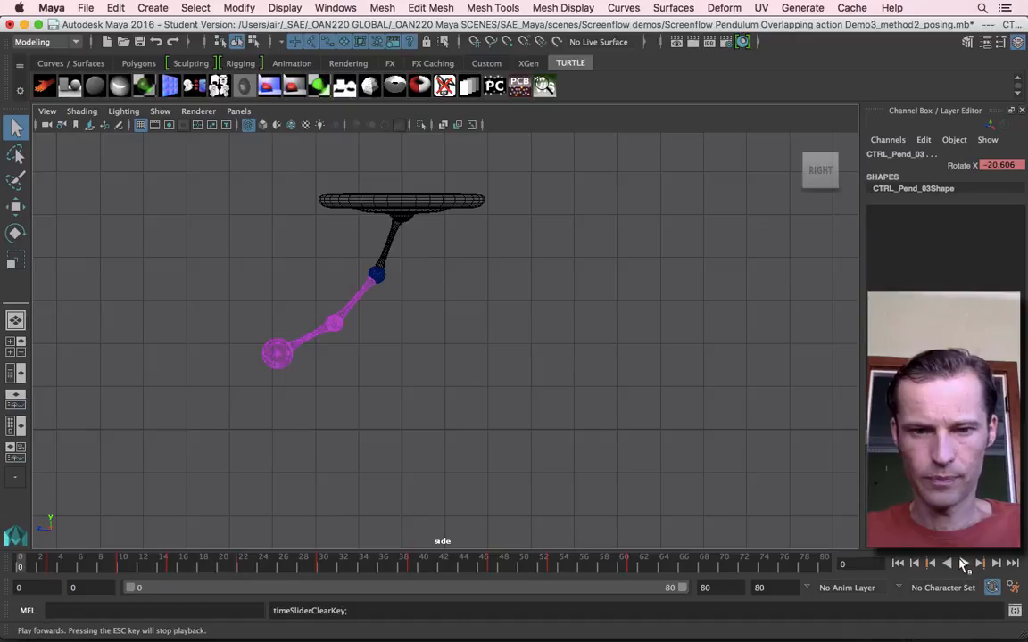
left_click(963, 563)
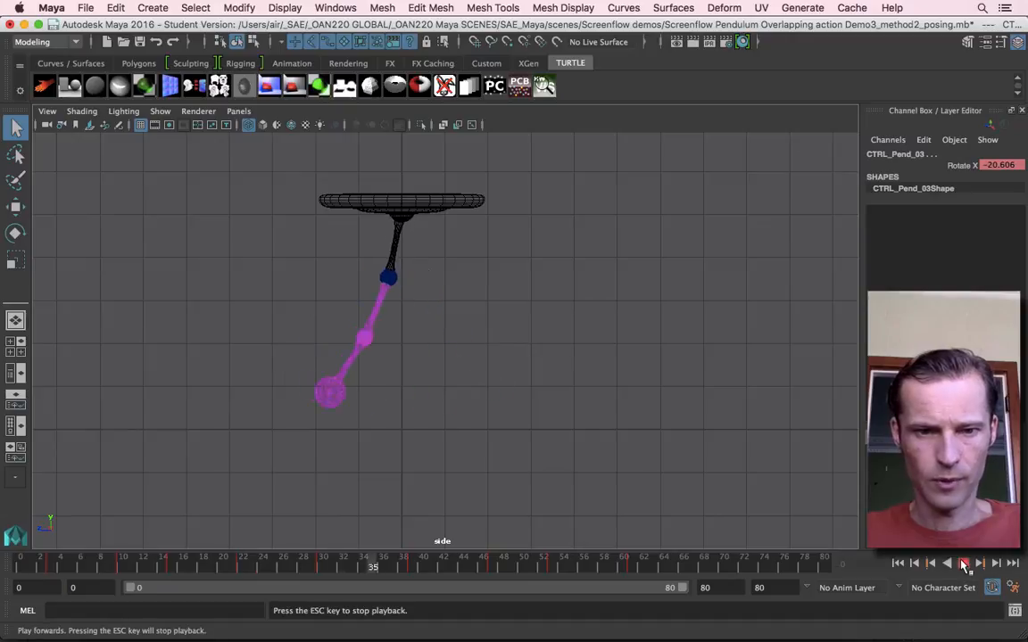
left_click_drag(70, 569, 110, 580)
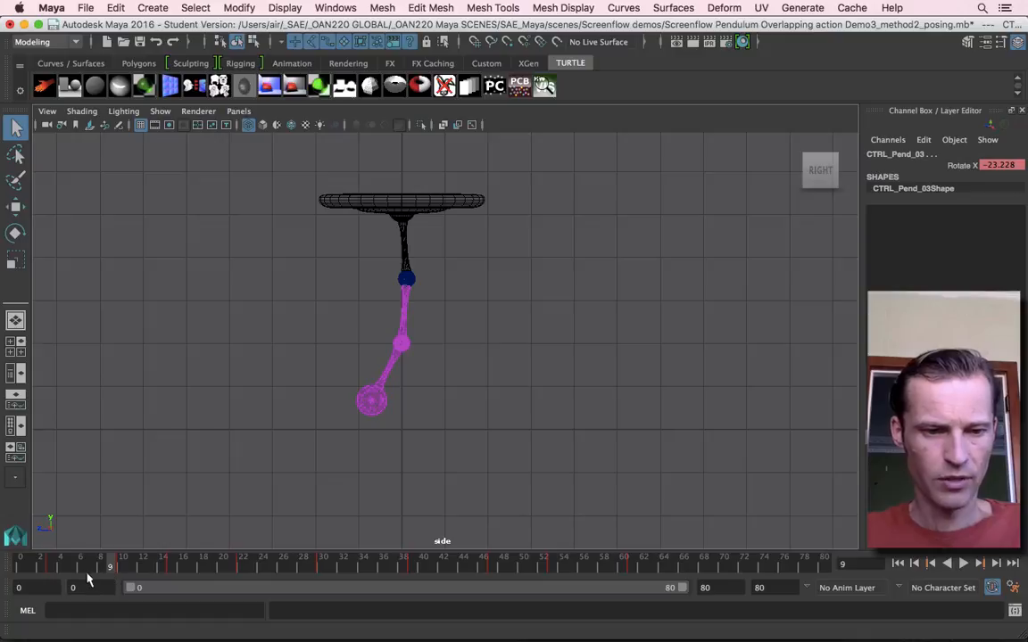
left_click(51, 568)
left_click(122, 569)
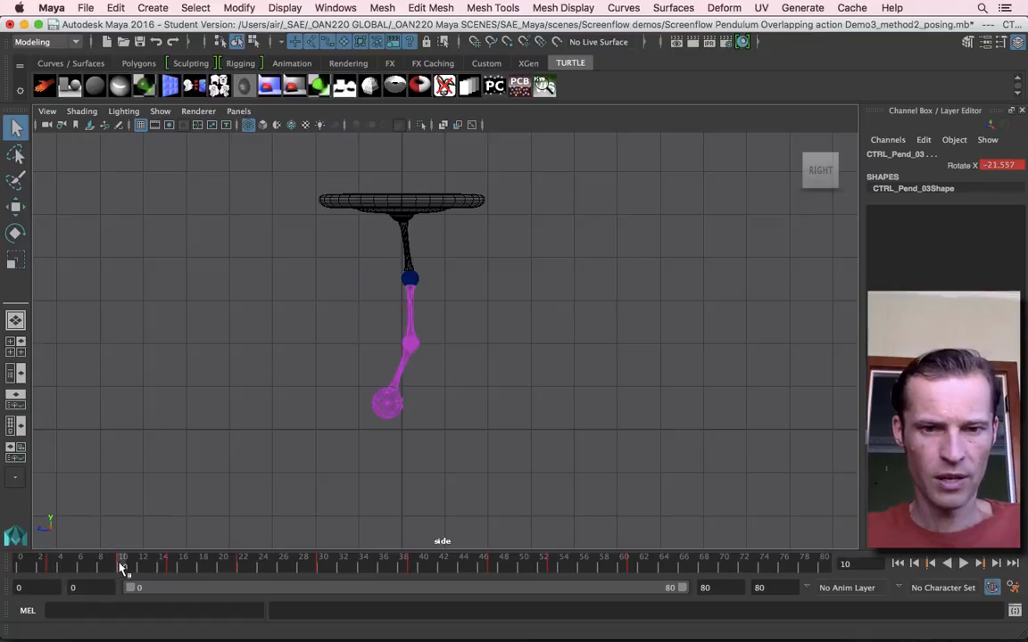
left_click(175, 568)
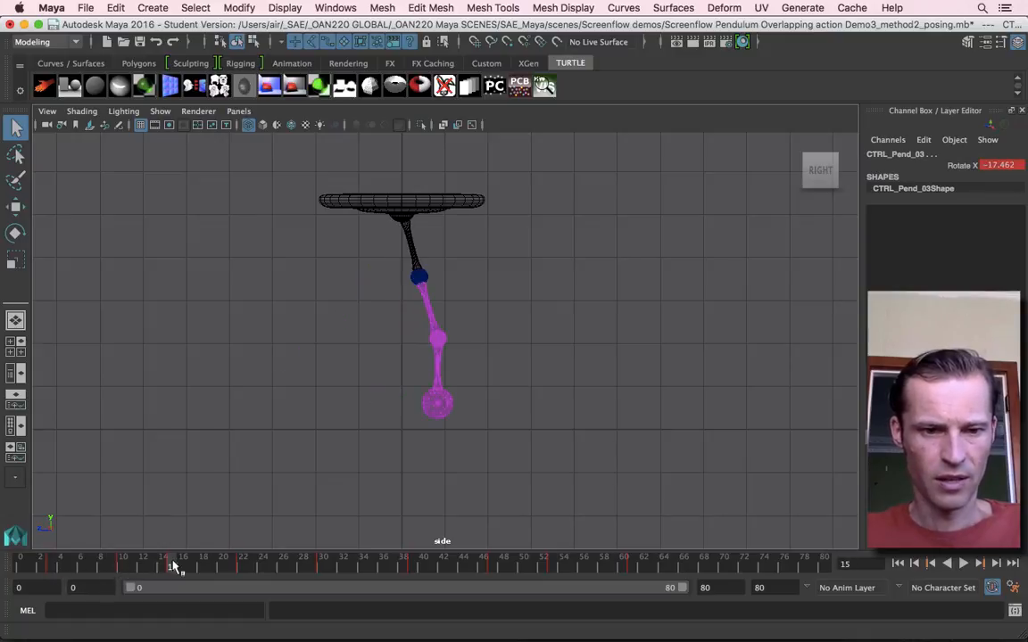
left_click(119, 567)
left_click(170, 567)
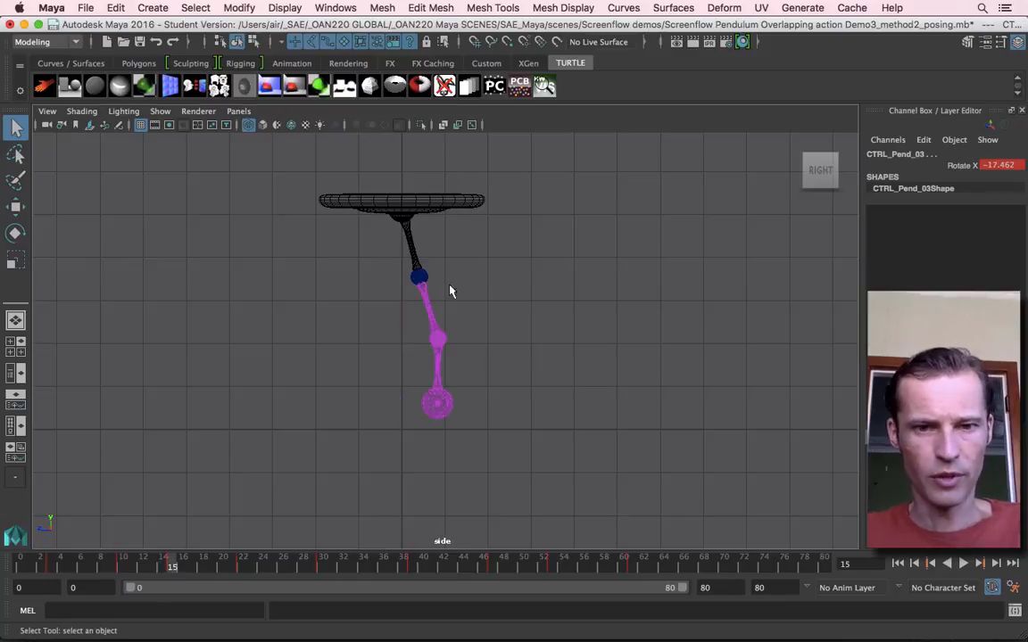
Step: Show NURBS curves in the side view and set its shading to Smooth Shade All
left_click(160, 111)
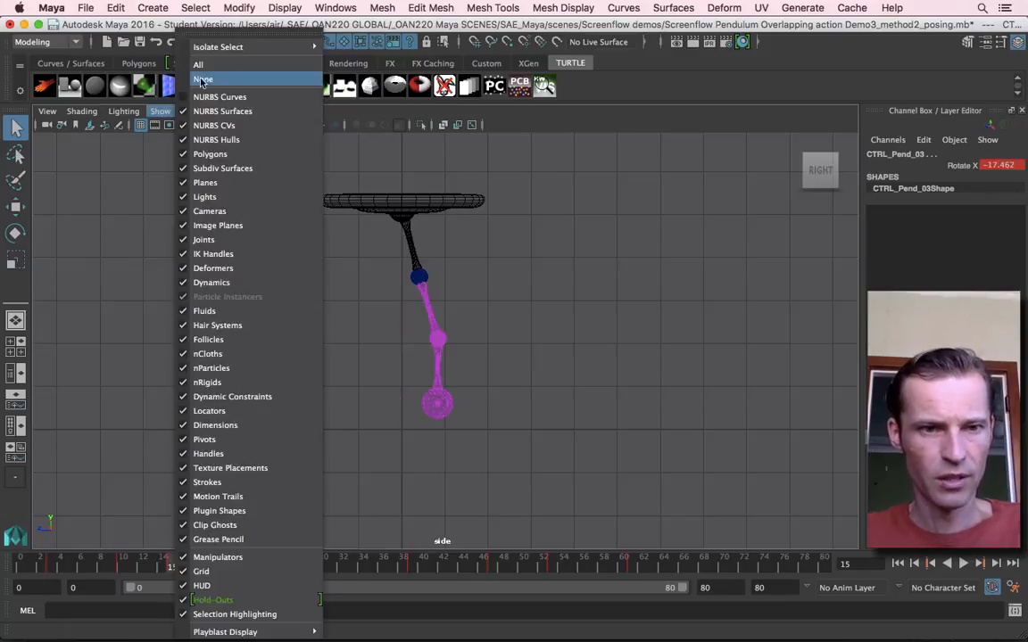
left_click(206, 97)
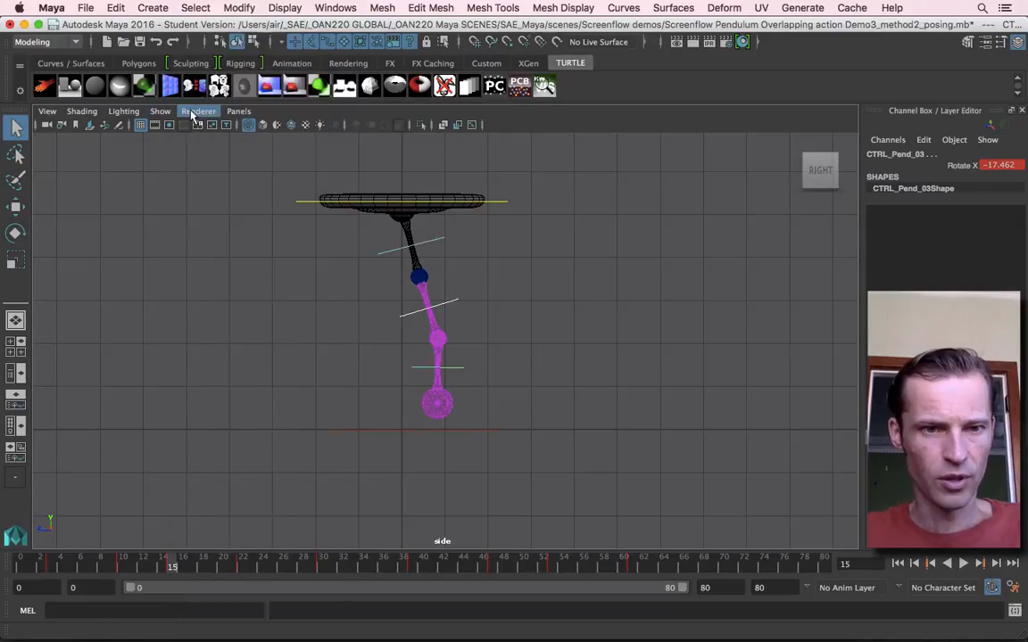
left_click(192, 113)
left_click(220, 137)
left_click(160, 111)
left_click(162, 111)
left_click(234, 112)
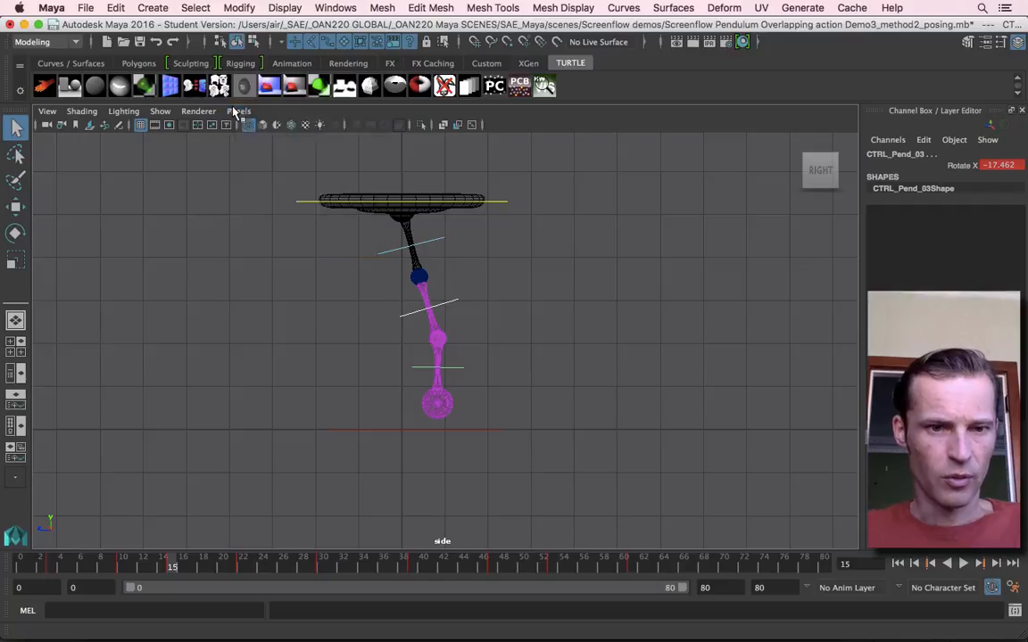
left_click(198, 111)
left_click(82, 111)
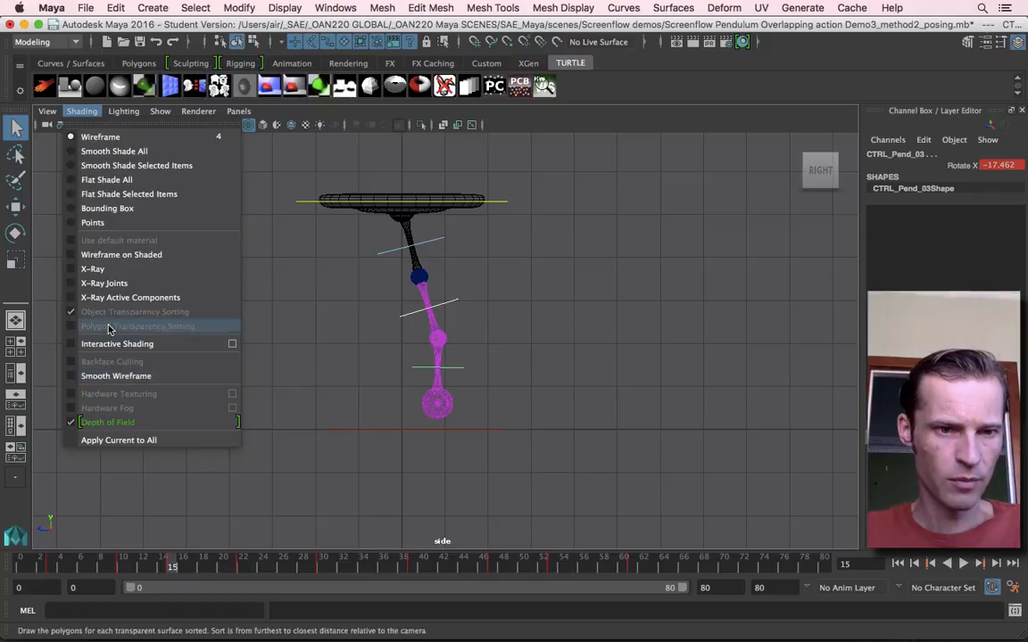
left_click(114, 151)
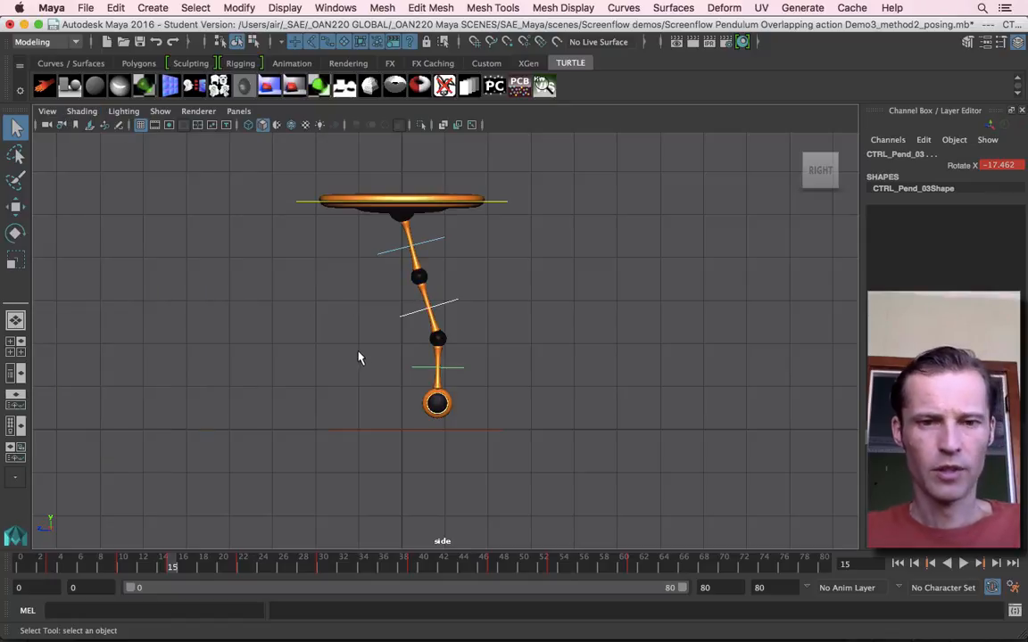
Step: At frame 15, rotate CTRL_Pend_01 forward to a Rotate X of about 32.65 and CTRL_Pend_02 backward to about -6.39, keying both
left_click(384, 254)
key("e")
left_click_drag(382, 269, 355, 286)
key("q")
key("e")
key("q")
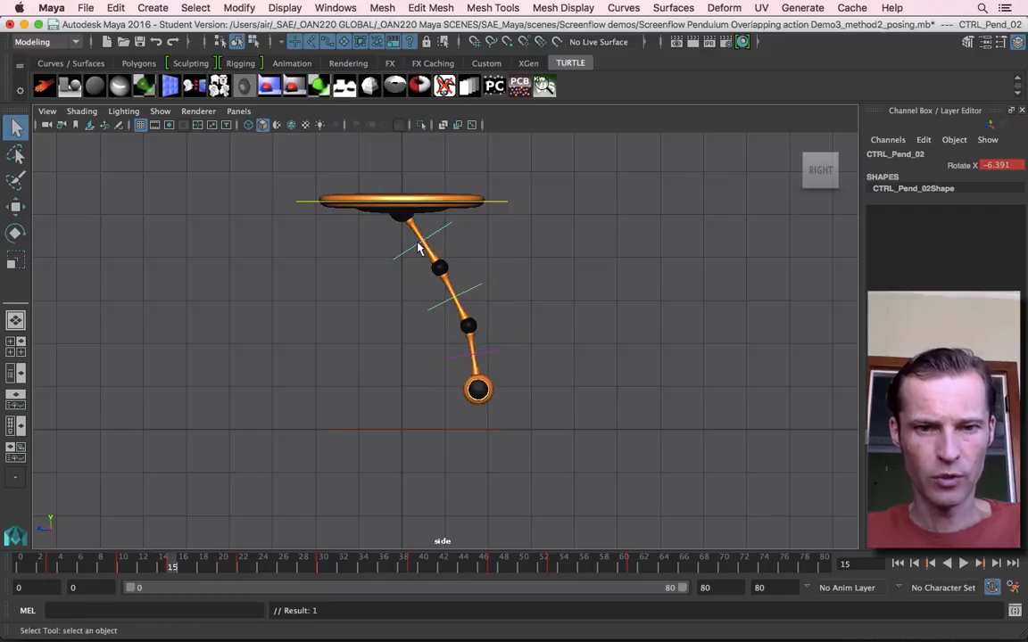
Step: Select all three pendulum controls, key their pose at frame 15 and return to frame 10
left_click(415, 252)
key("e")
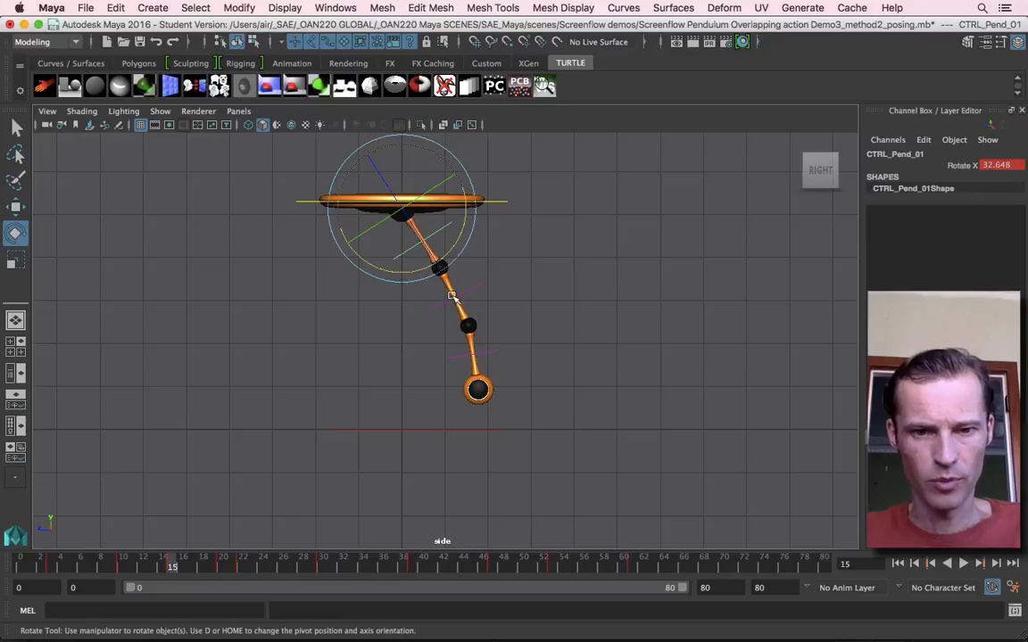
left_click(459, 362)
key("q")
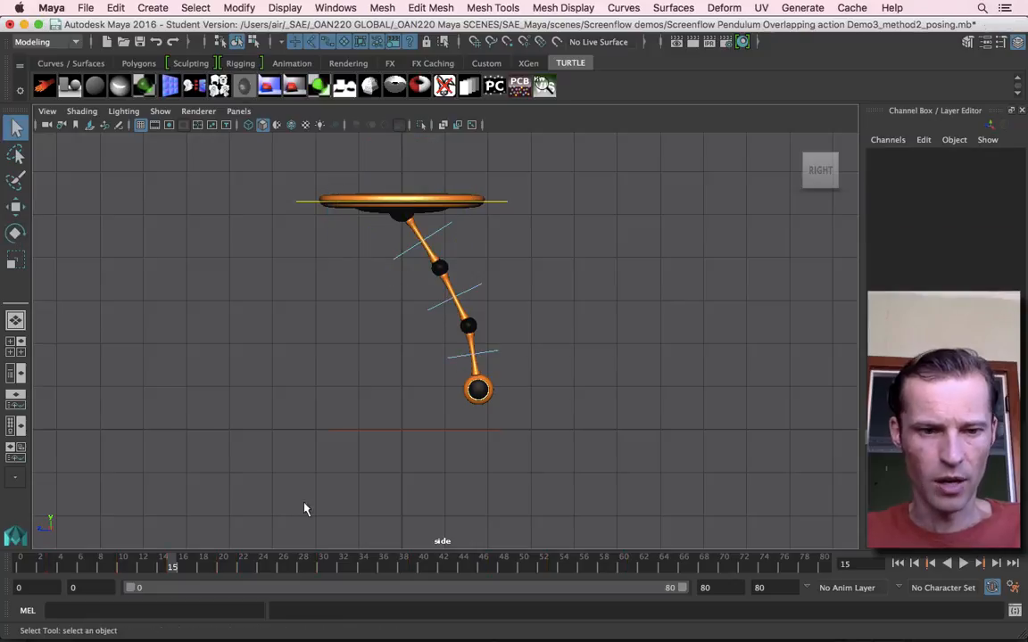
left_click_drag(404, 277, 407, 281)
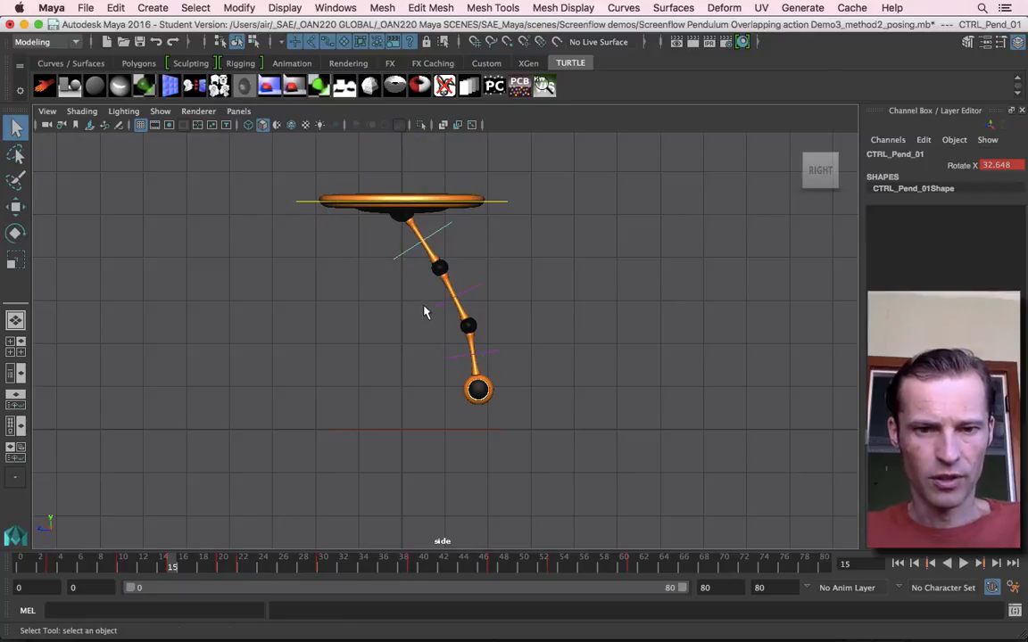
left_click(122, 567)
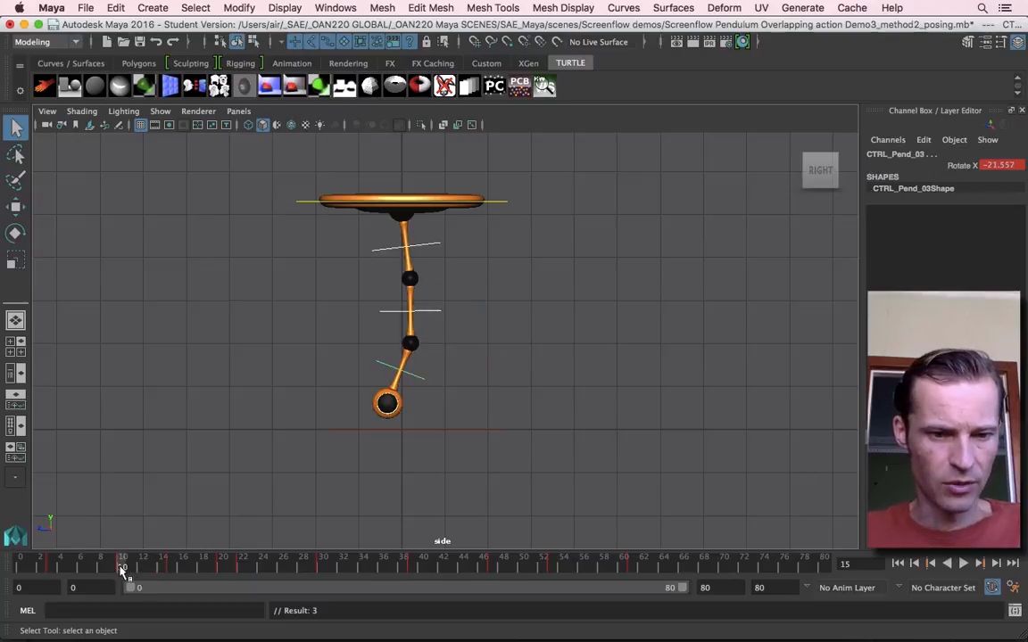
Step: Scrub through the swing to its forward extreme and delete the controls' key at frame 20
left_click(53, 568)
left_click_drag(49, 569, 232, 590)
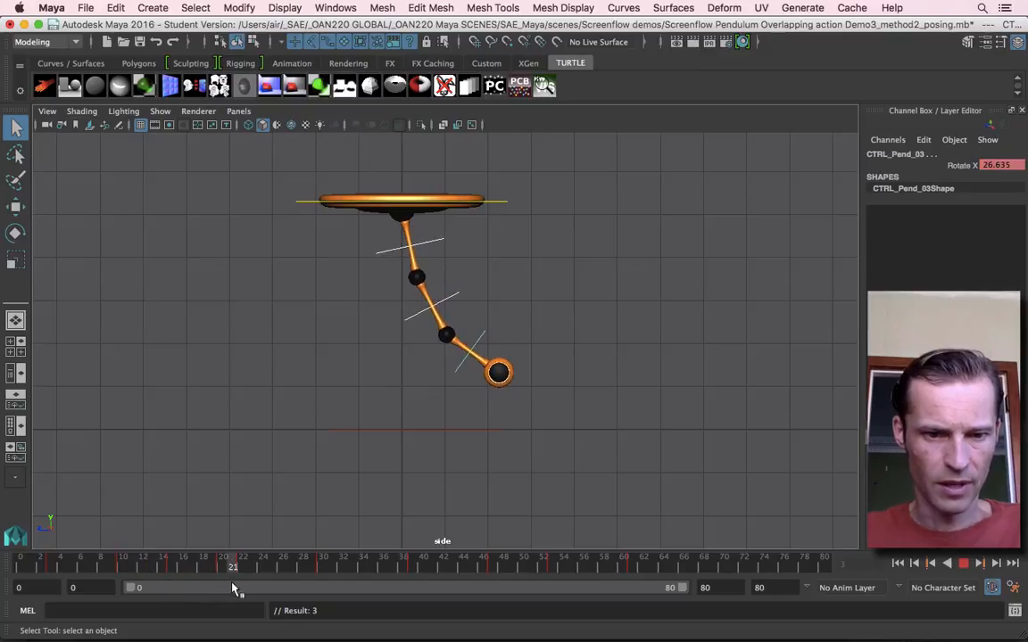
key("s")
key("z")
left_click(242, 562)
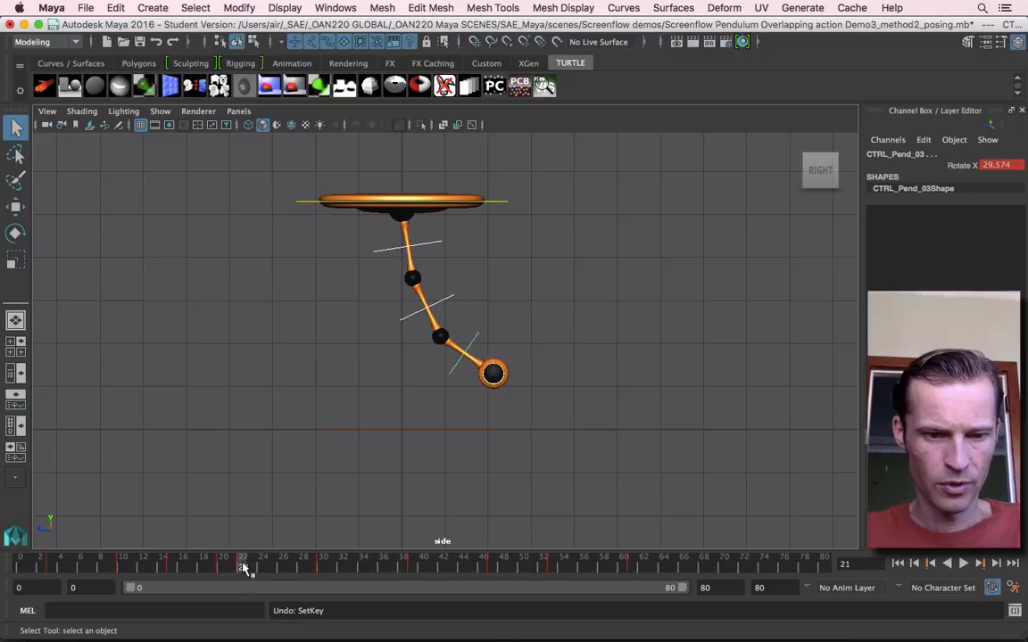
left_click(222, 567)
right_click(222, 566)
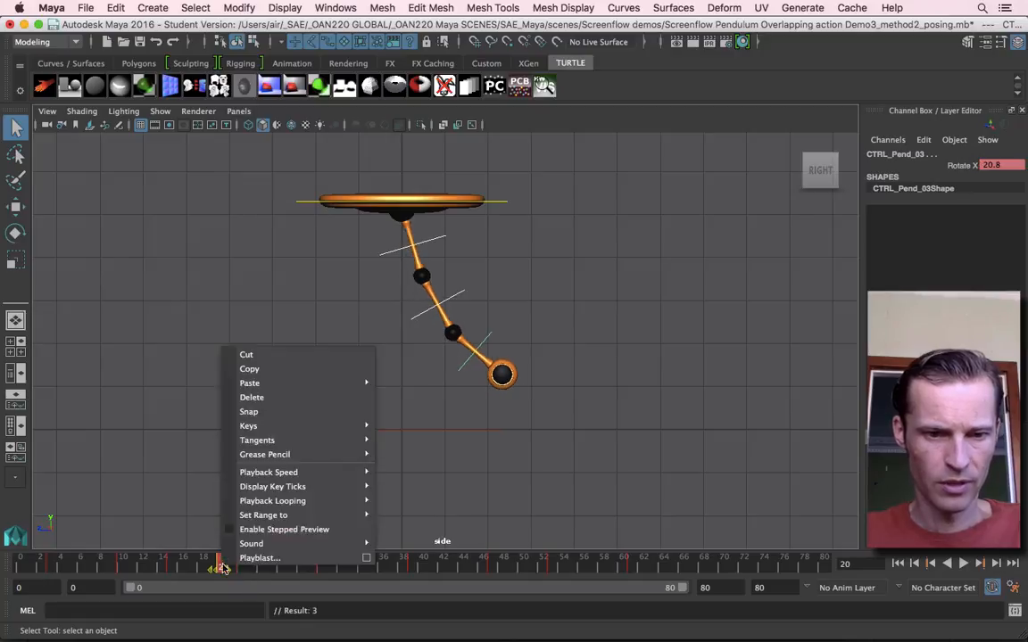
left_click(271, 405)
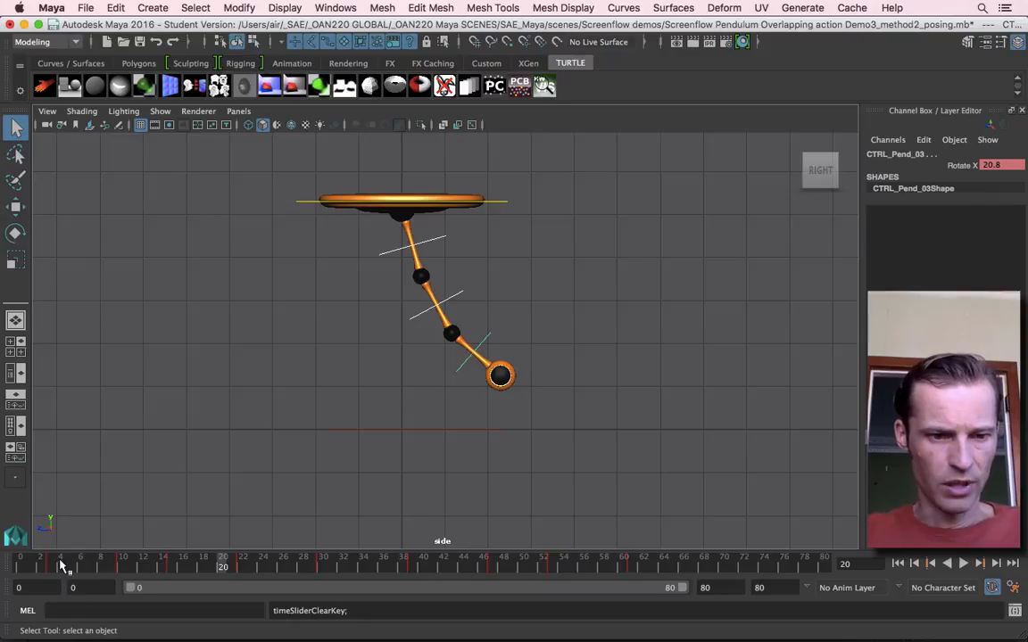
Step: At frame 30, rotate CTRL_Pend_03 forward to a Rotate X of about 22.4 and CTRL_Pend_02 to about 6.36
left_click_drag(56, 564, 318, 591)
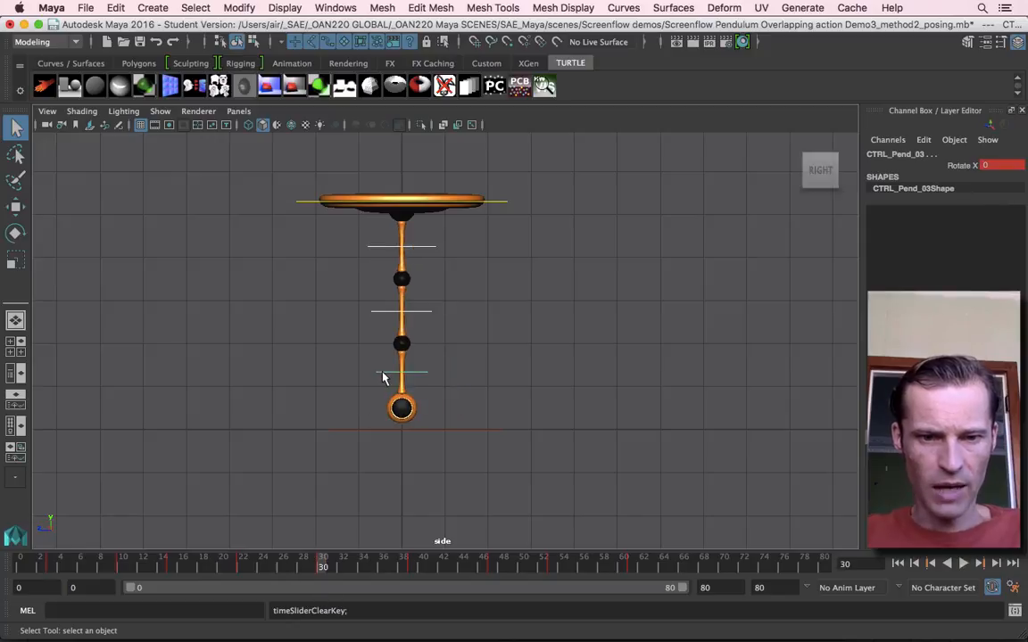
key("e")
left_click_drag(432, 398, 455, 391)
key("q")
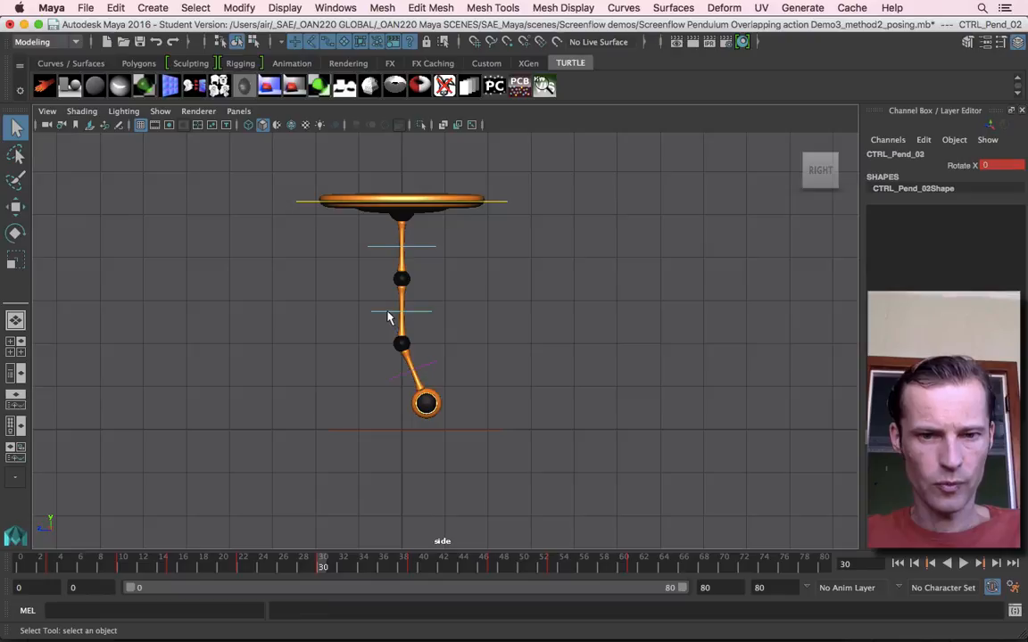
left_click(388, 314)
key("e")
left_click_drag(436, 335, 444, 332)
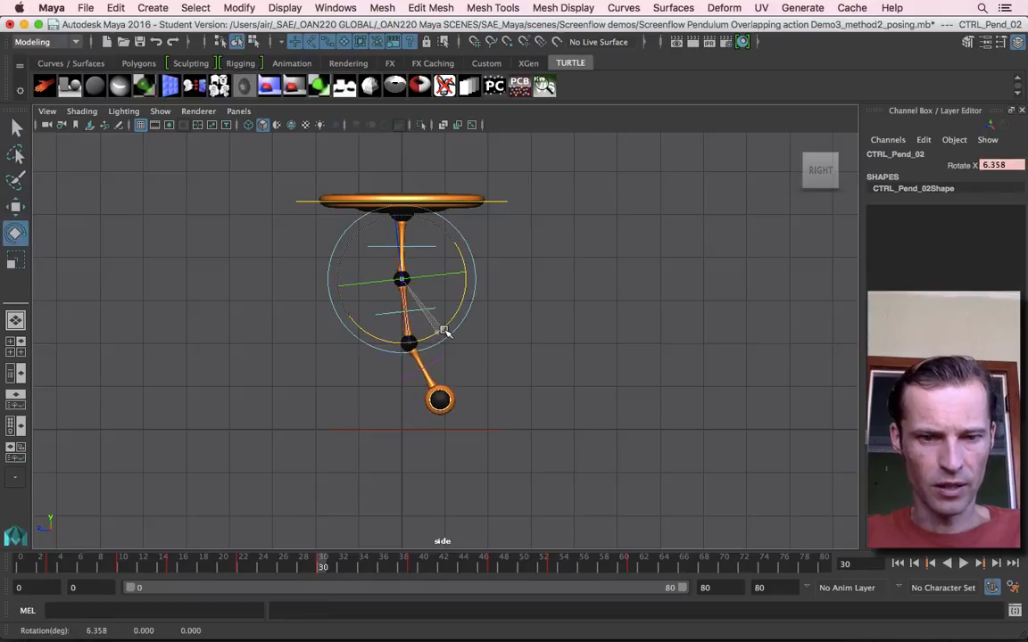
Step: At frame 30, rotate CTRL_Pend_01 backward to a Rotate X of about -6, and select all three pendulum controls
key("q")
left_click(386, 252)
left_click(386, 247)
key("e")
left_click_drag(428, 267, 422, 272)
key("q")
left_click(422, 314)
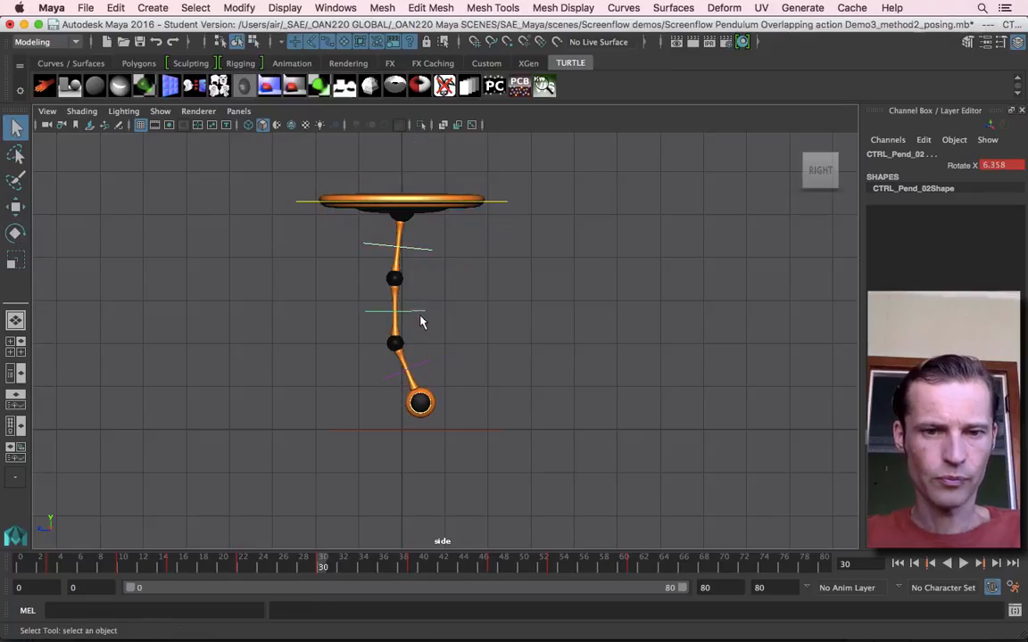
left_click(424, 370)
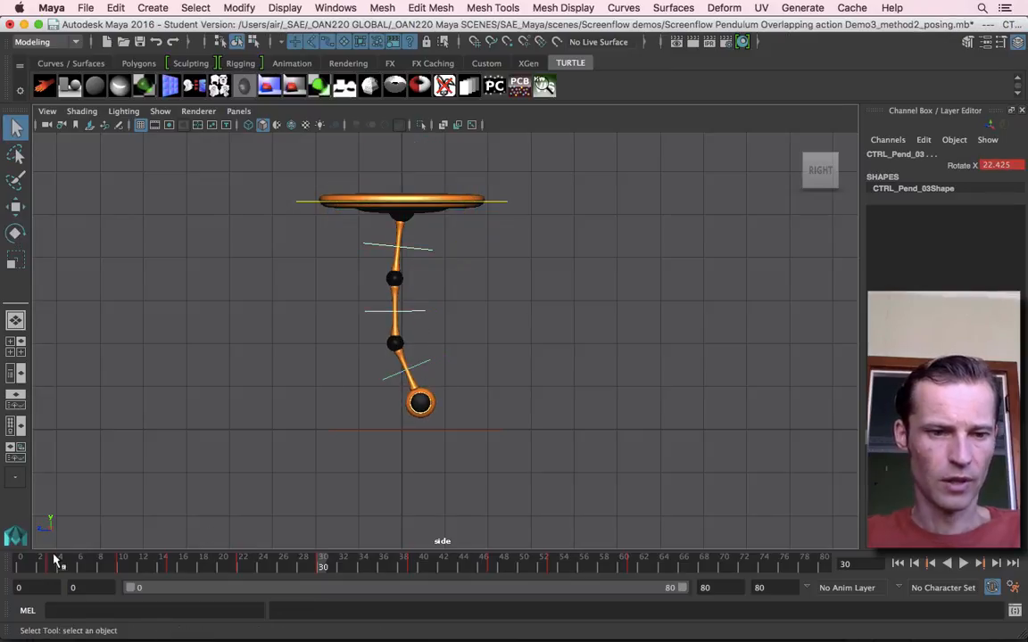
Step: Play the swing twice from the start to check the new pose at frame 30
left_click(39, 562)
left_click(962, 563)
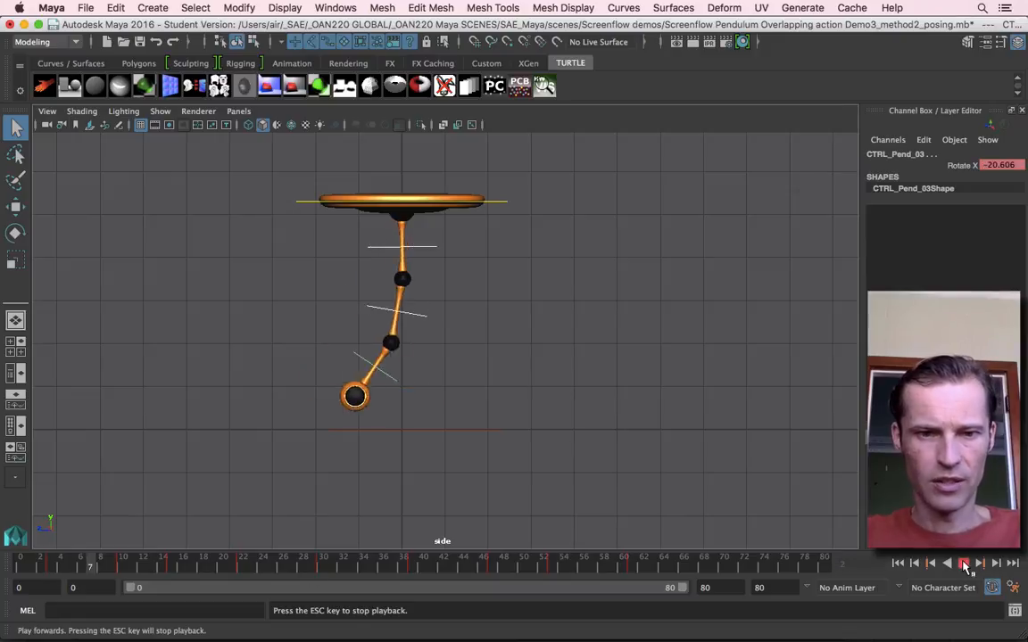
left_click(963, 563)
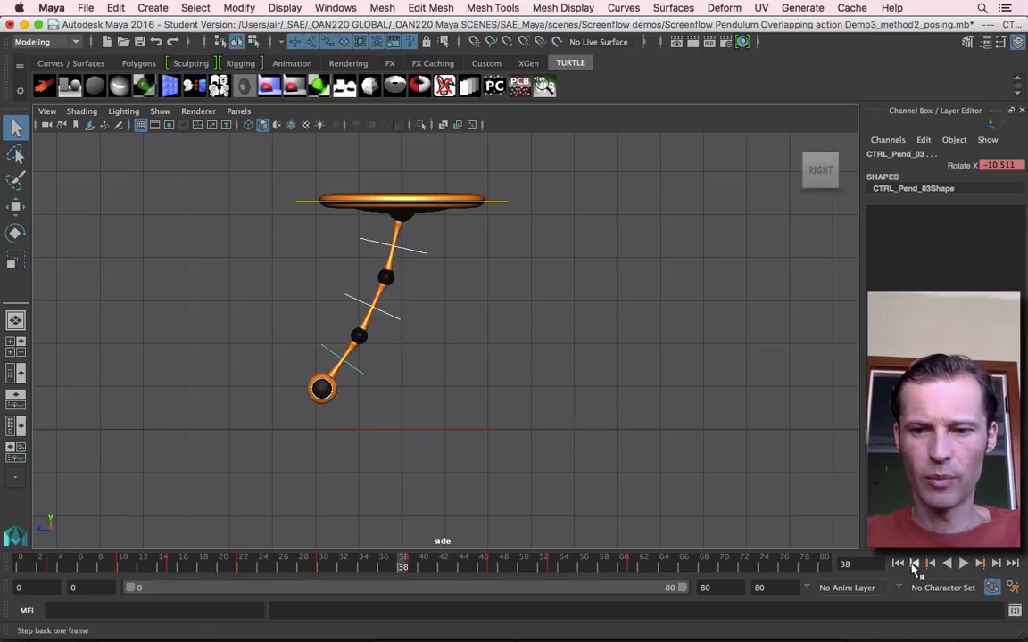
left_click(899, 563)
left_click(962, 563)
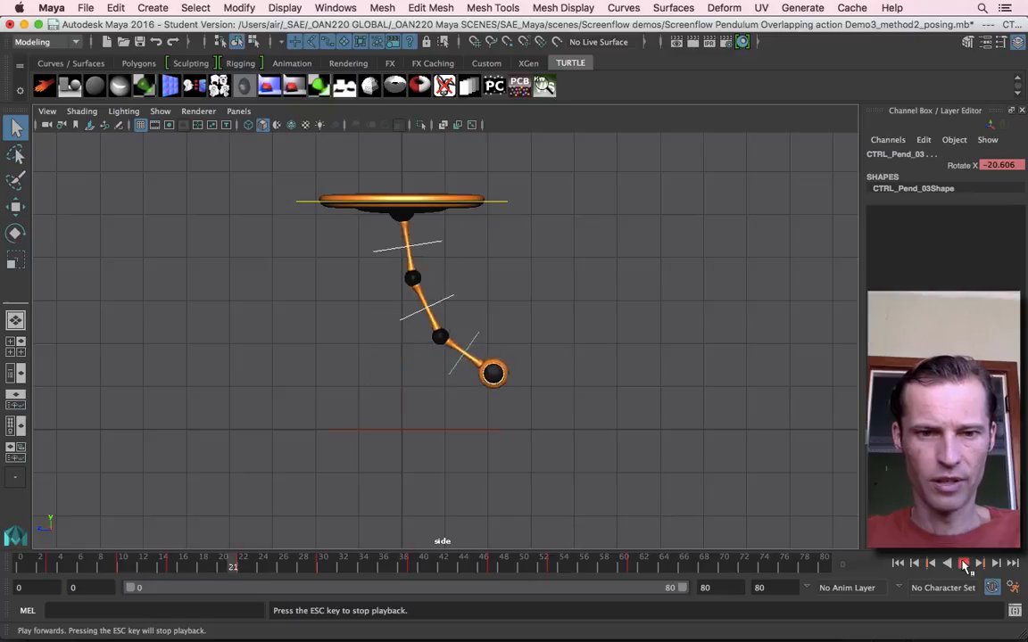
key("Escape")
Step: Move all keys from frame 30 onward four frames earlier, so that they begin at frame 26
left_click_drag(93, 567, 653, 589)
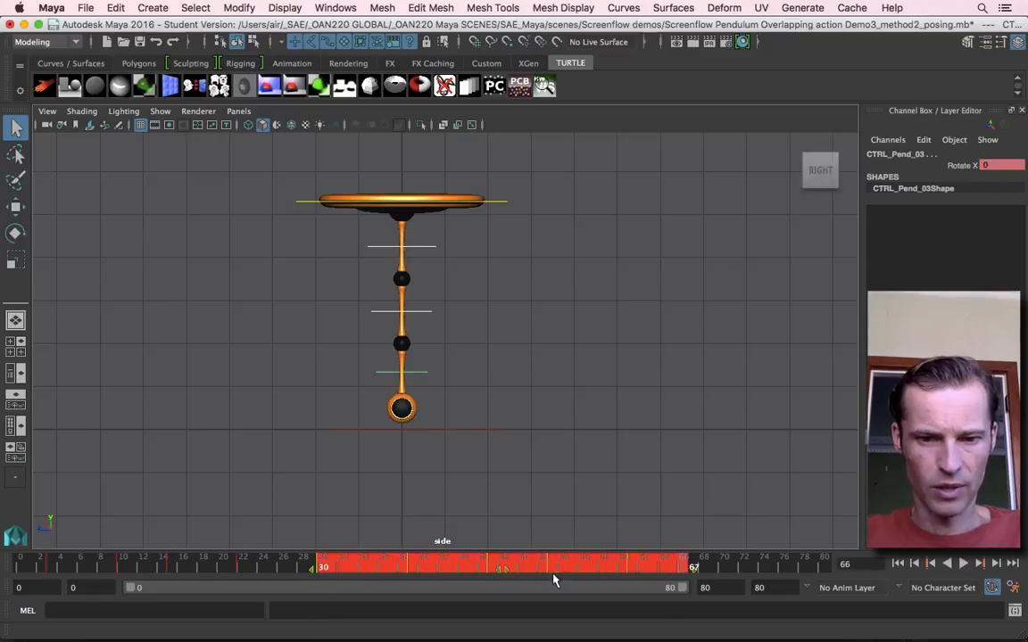
left_click_drag(504, 574, 474, 571)
left_click(723, 563)
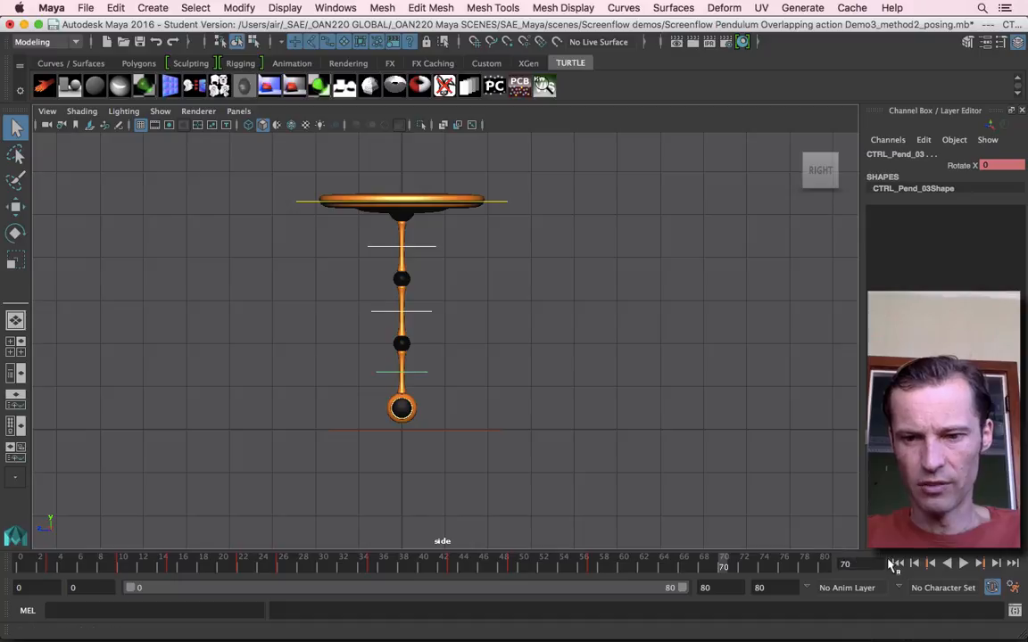
Step: Replay the swing several times, including from frame 3, to judge the timing of the return swing
left_click(964, 564)
left_click(966, 564)
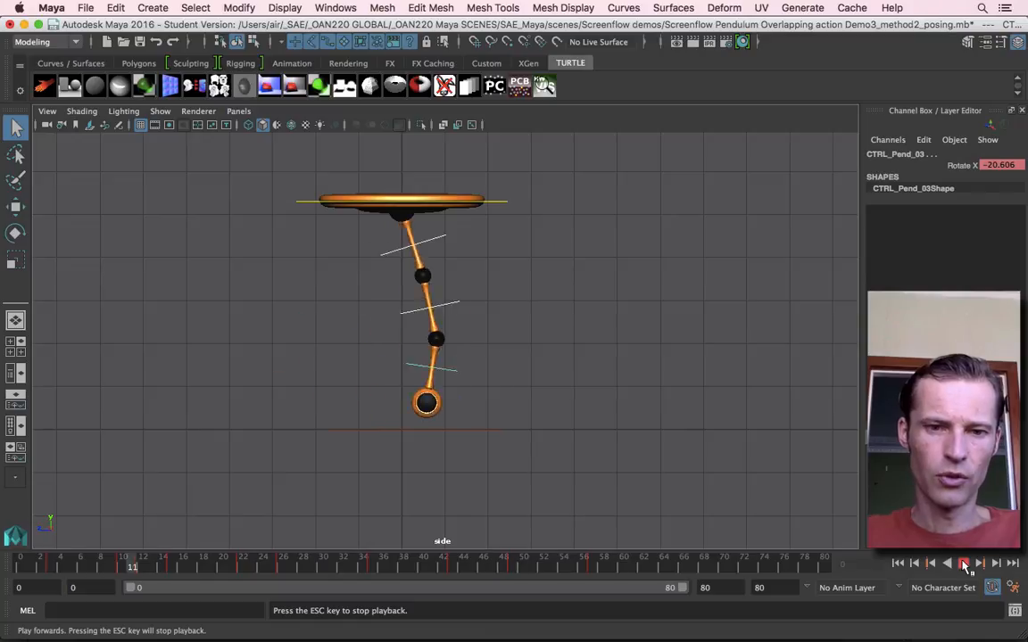
left_click(963, 565)
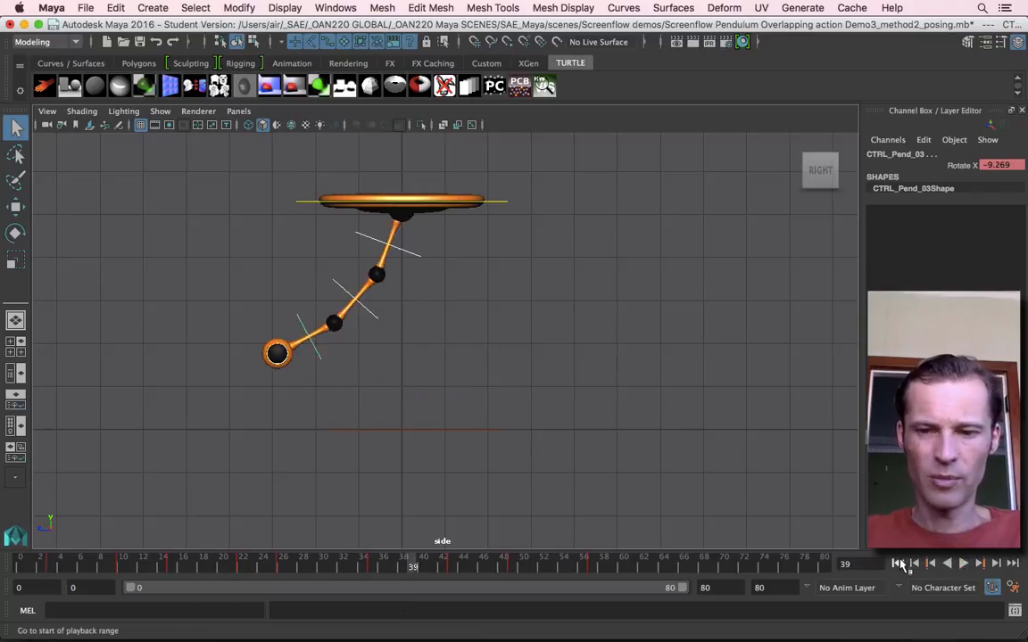
left_click(963, 565)
key("Escape")
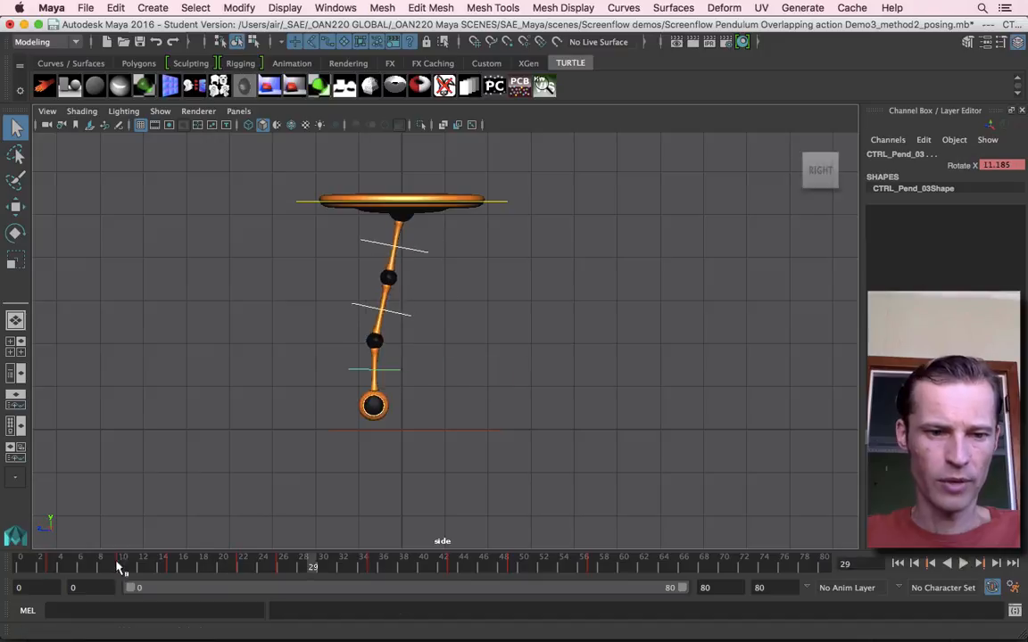
mouse_move(54, 558)
left_mouse_down()
mouse_move(170, 576)
mouse_move(85, 587)
mouse_move(166, 591)
mouse_move(46, 578)
left_mouse_up()
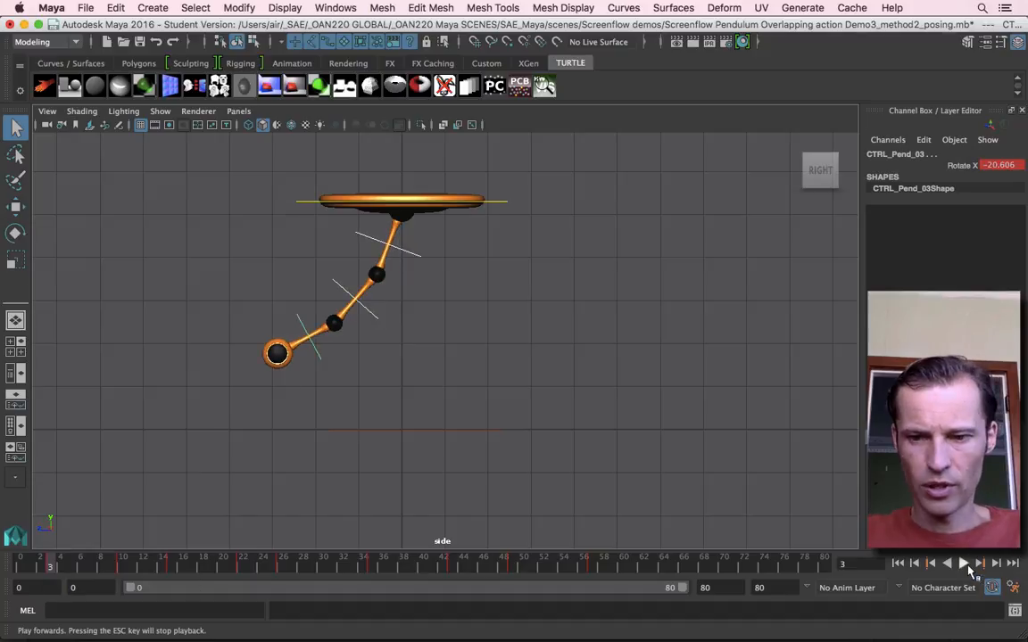
left_click(966, 564)
key("Escape")
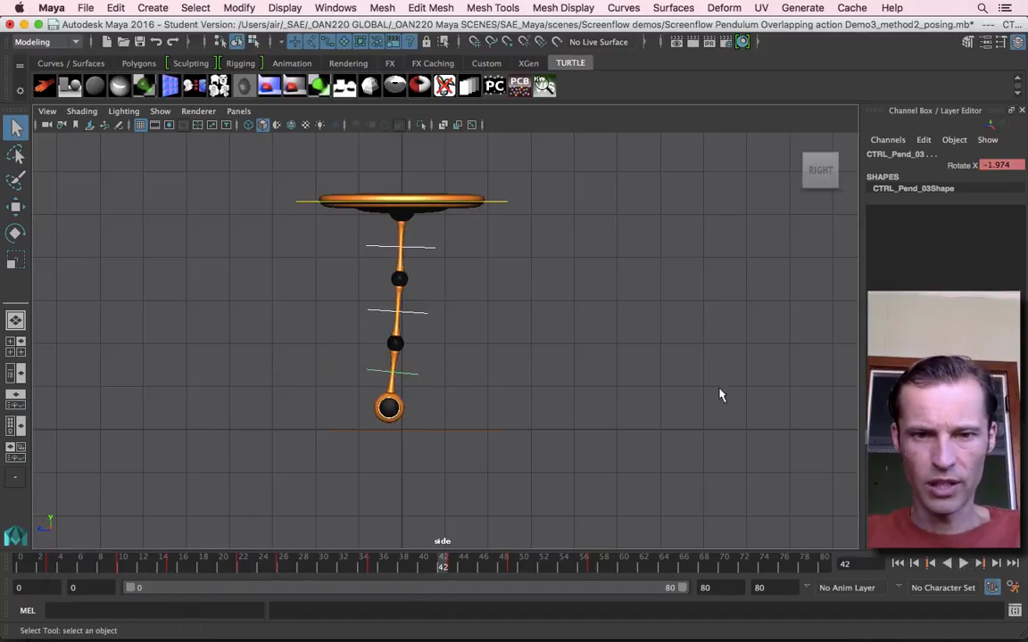
Step: Show the Rotate X curves of all three pendulum controls in the Graph Editor alongside the side and perspective views
left_click(396, 249)
key("space")
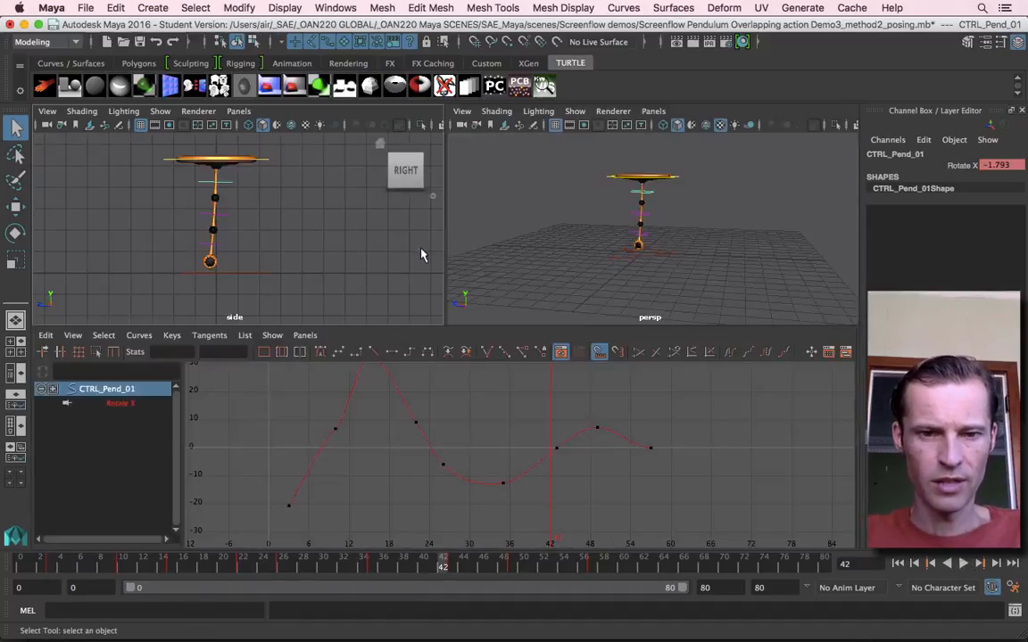
middle_click_drag(387, 406, 448, 462, "alt")
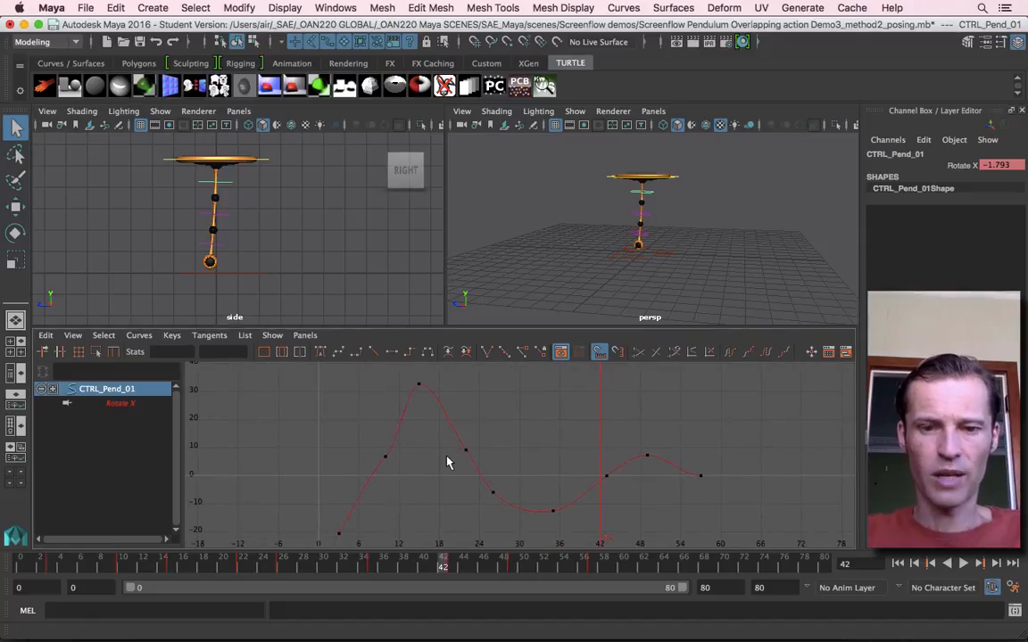
left_click(61, 565)
key("alt+v")
key("alt+v")
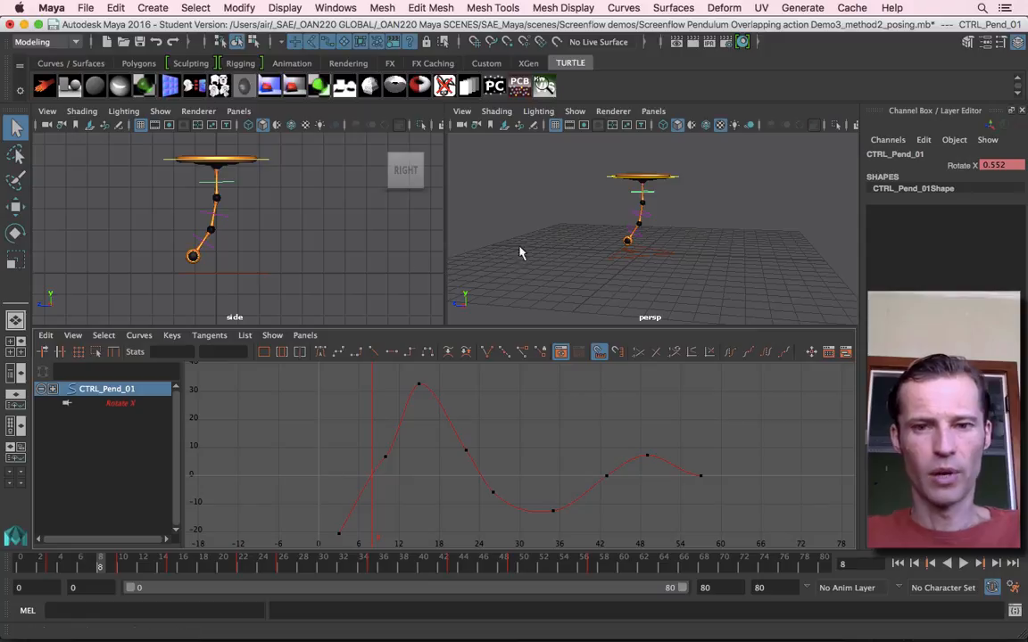
left_click(648, 222, "shift")
left_click(639, 238, "shift")
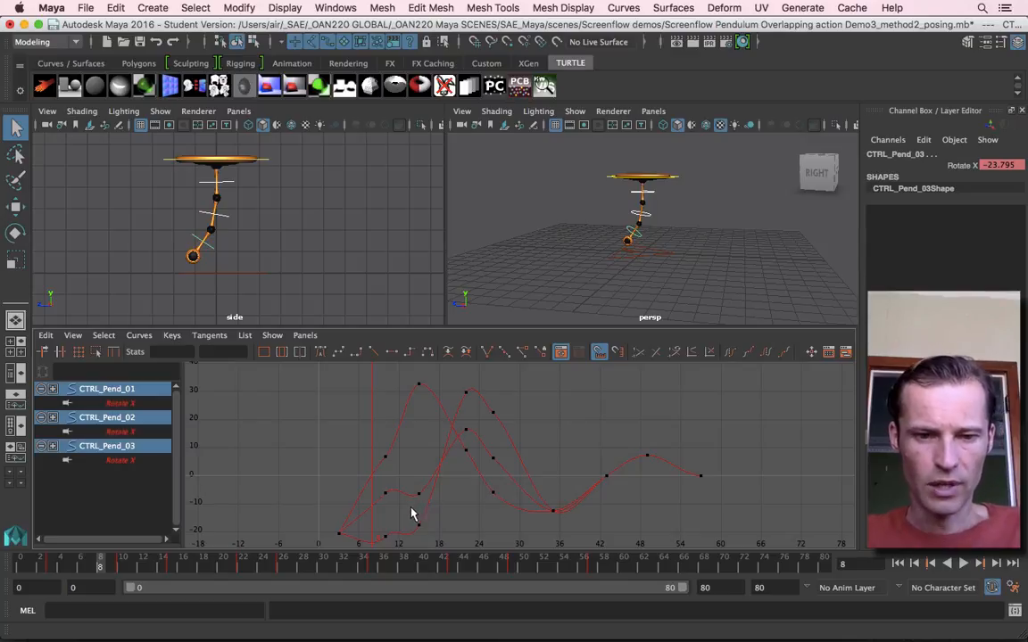
scroll(410, 504, "down", 2)
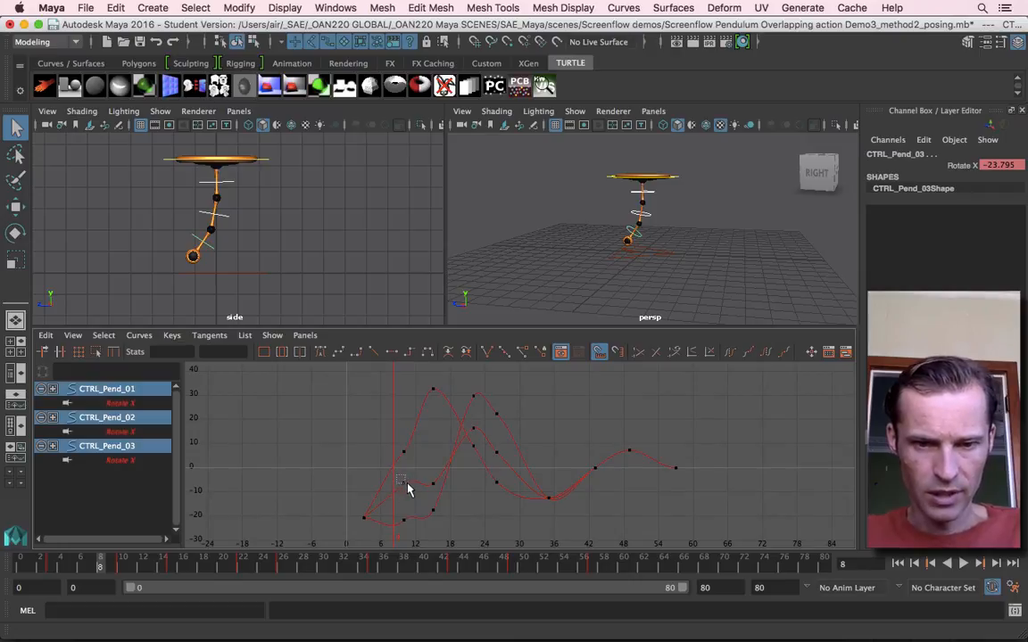
Step: Try moving the frame 22 Rotate X keys of CTRL_Pend_02 and CTRL_Pend_03 on their curves, undoing each change
left_click_drag(407, 484, 409, 487)
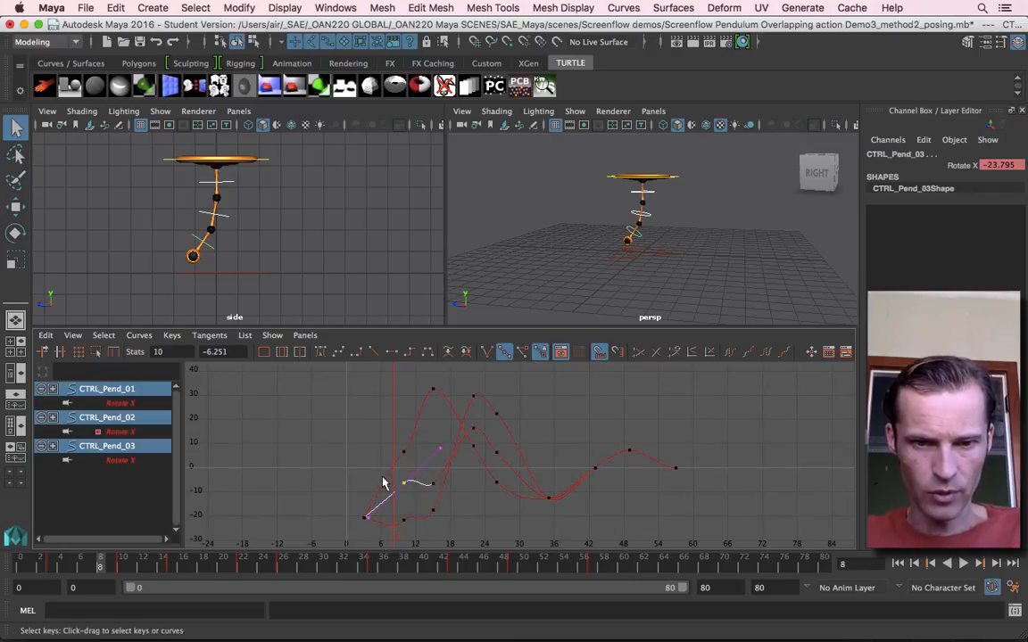
left_click(475, 433)
key("w")
middle_click_drag(474, 433, 476, 406)
key("z")
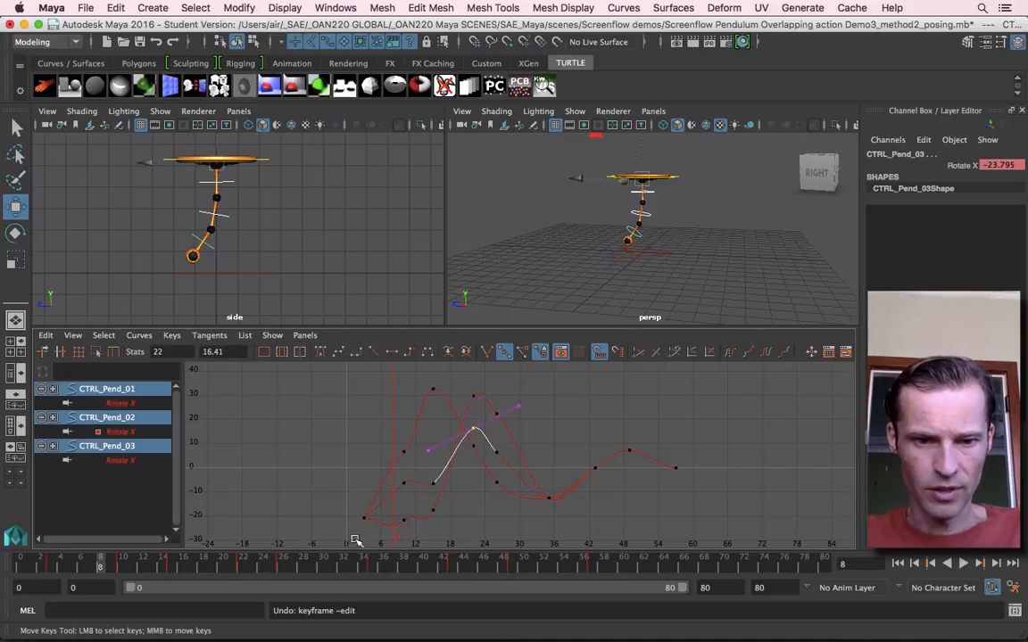
left_click_drag(298, 562, 241, 561)
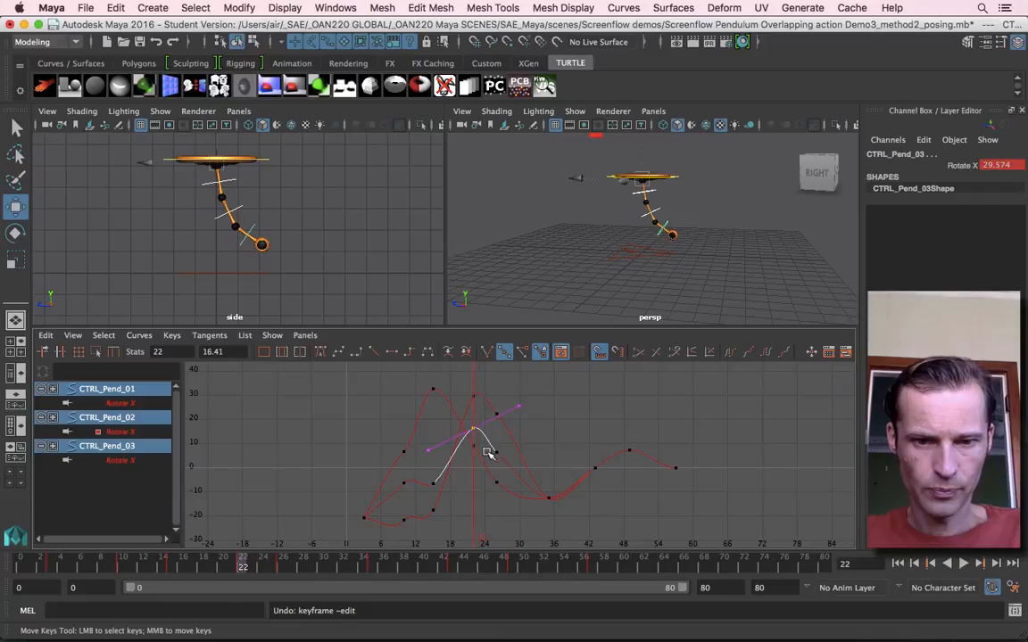
mouse_move(487, 446)
middle_mouse_down()
mouse_move(487, 406)
mouse_move(491, 455)
middle_mouse_up()
key("z")
mouse_move(474, 409)
middle_mouse_down()
mouse_move(474, 374)
mouse_move(470, 416)
middle_mouse_up()
key("z")
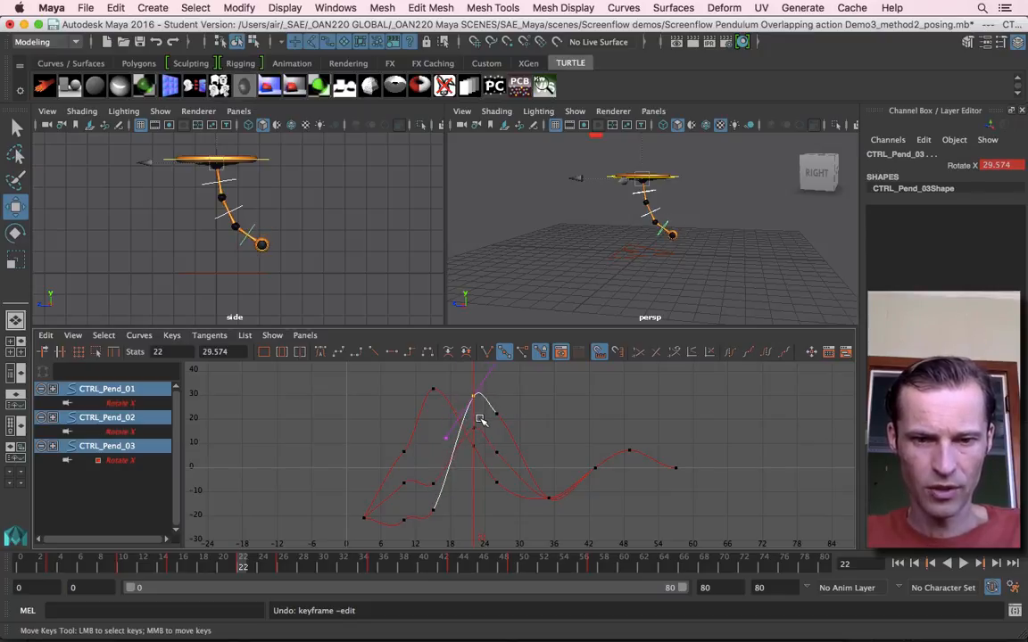
Step: Set CTRL_Pend_03's Rotate X keys to about 22.5 at frame 22 and 30 at frame 26, and CTRL_Pend_02's frame 26 key to 8.42
left_click(496, 426)
middle_click_drag(496, 427, 473, 422)
left_click(470, 393)
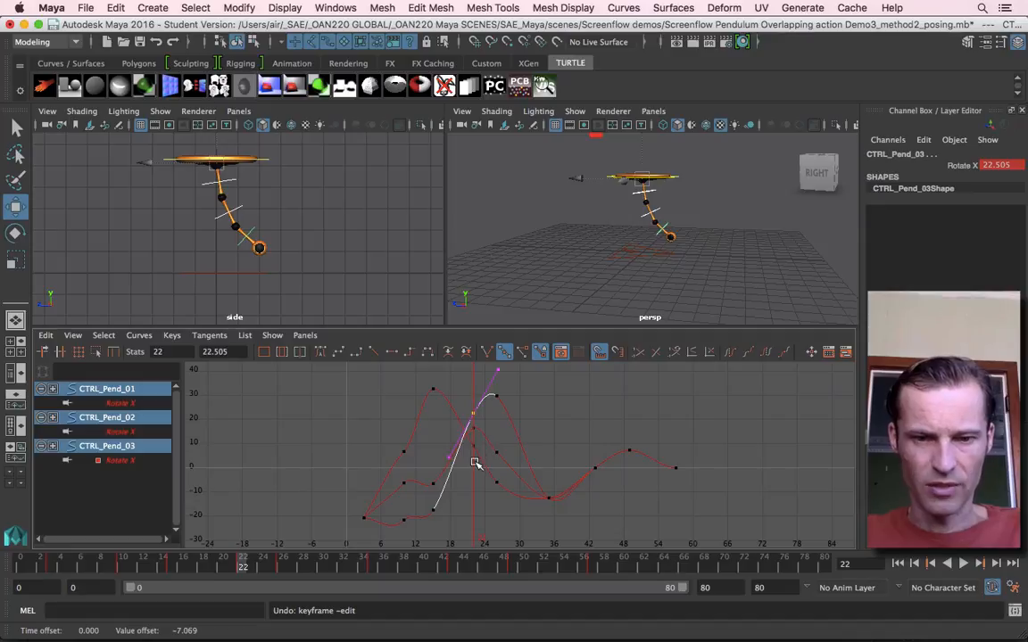
left_click_drag(502, 461, 501, 460)
middle_click_drag(500, 462, 500, 461, "shift")
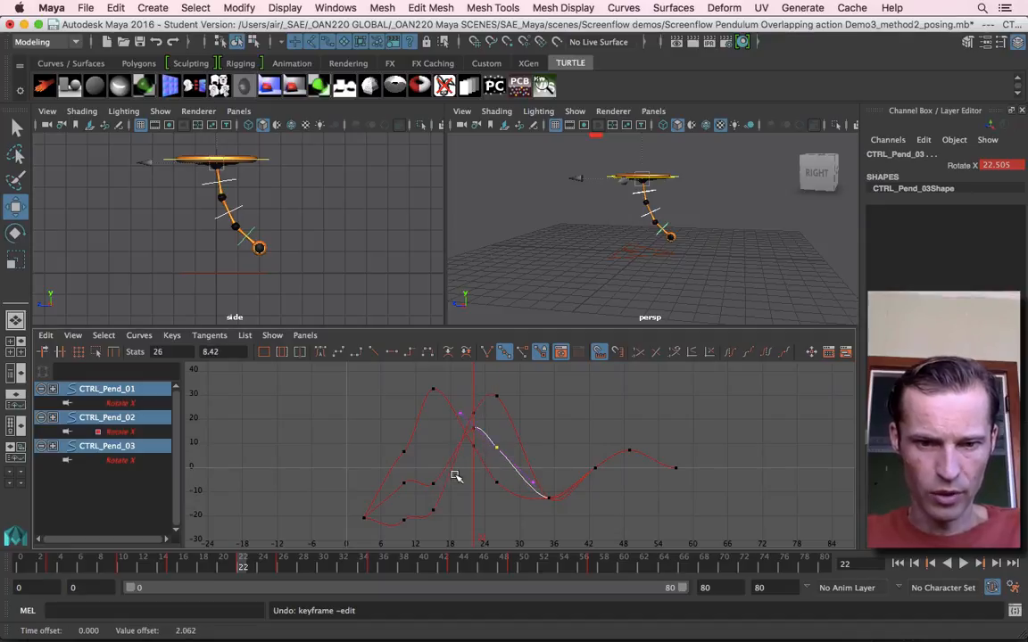
Step: Lower the frame 10 Rotate X keys to about -32 for CTRL_Pend_03 and about -18 for CTRL_Pend_02
left_click_drag(423, 524, 422, 524)
middle_click_drag(402, 517, 408, 541, "shift")
left_click(406, 480)
middle_click_drag(410, 475, 370, 487, "shift")
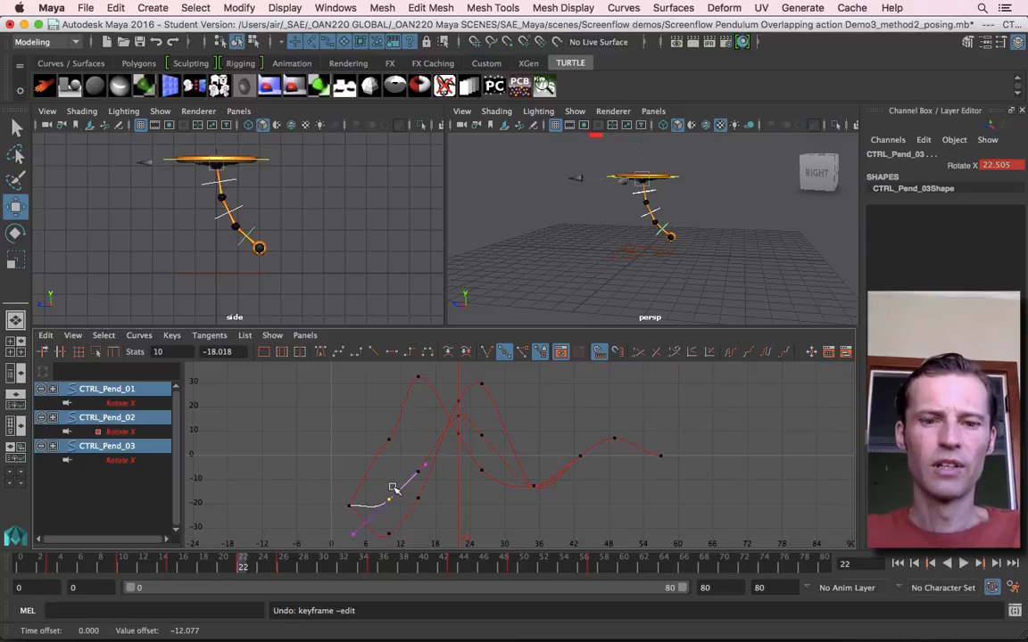
Step: Examine the CTRL_Pend_02 and CTRL_Pend_03 curves individually, and return to the maximized side view at frame 2
key("q")
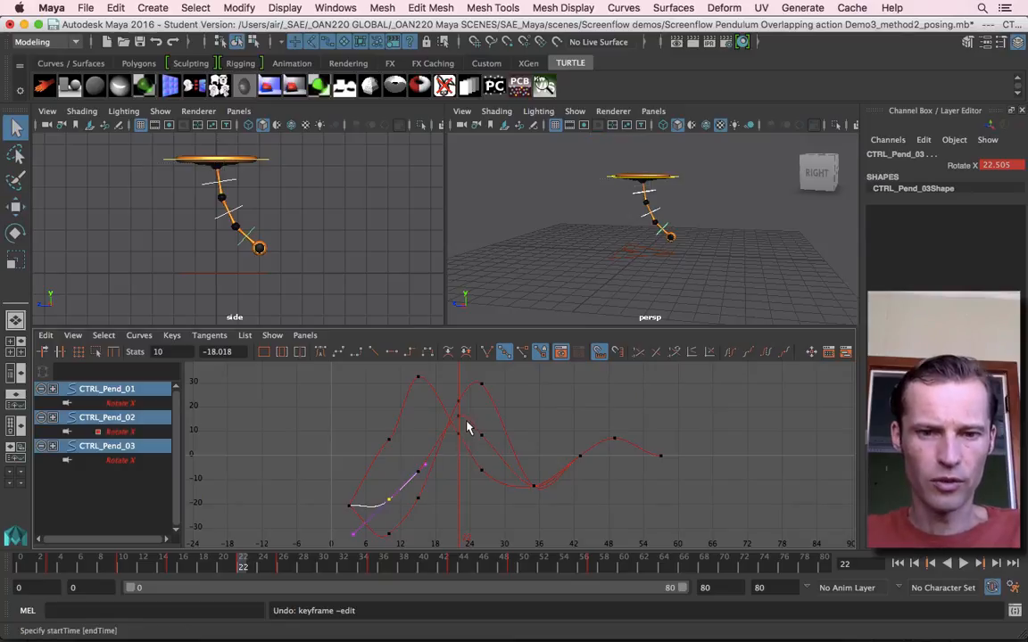
left_click(465, 425)
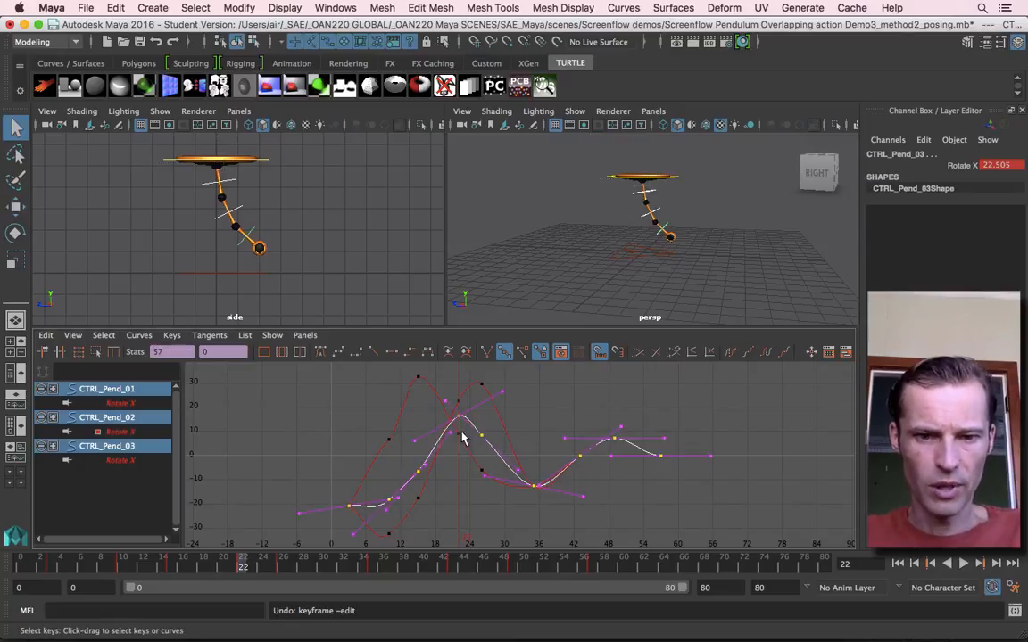
left_click(461, 403)
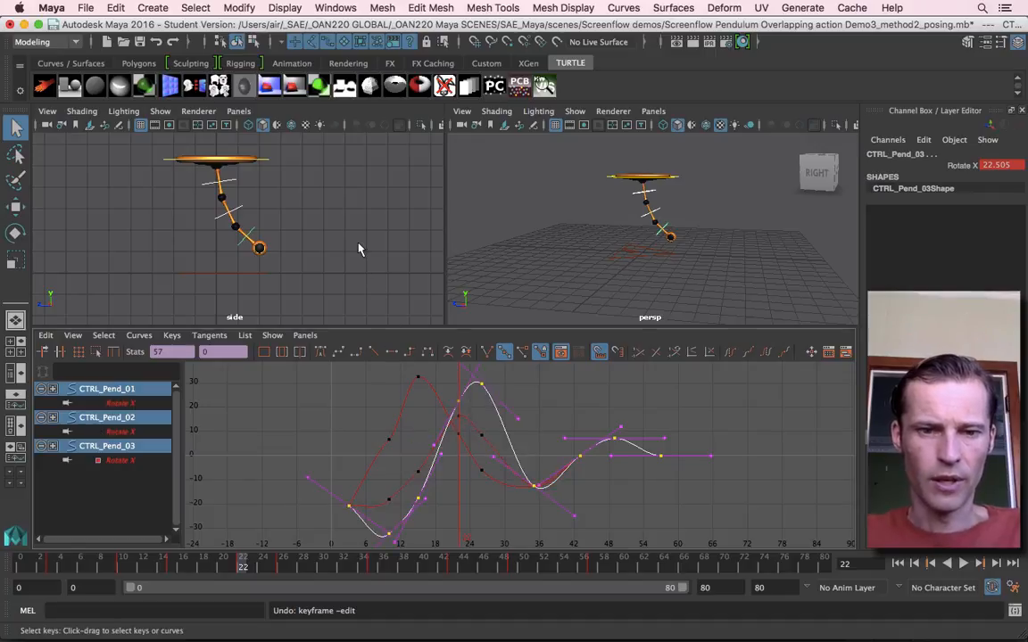
key("space")
left_click(45, 563)
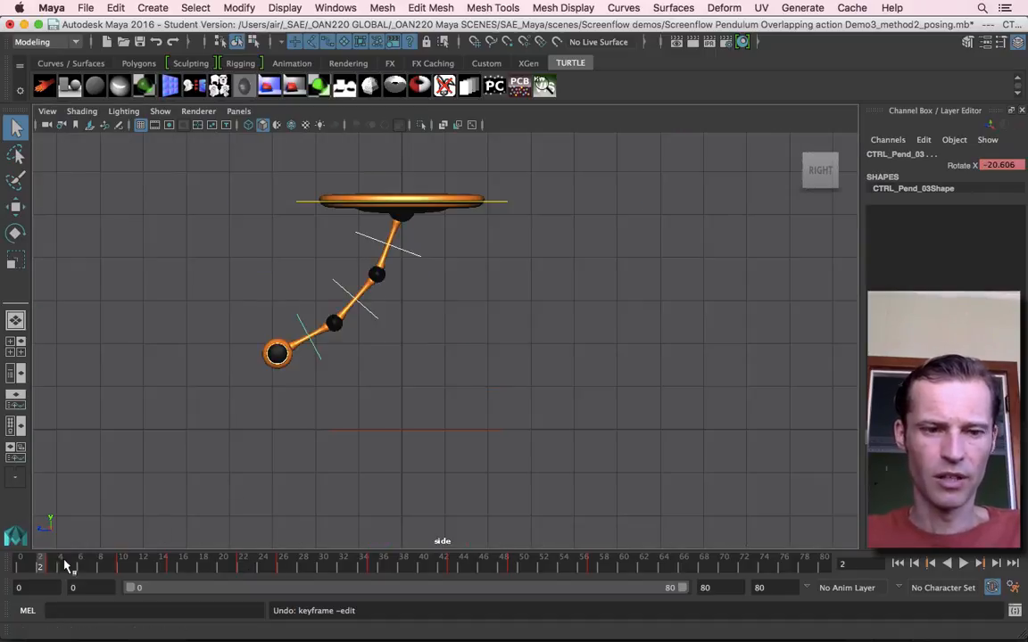
Step: Play back the pendulum swing twice in the side view, and examine the poses at frames 10, 14, 15 and 3
left_click(964, 563)
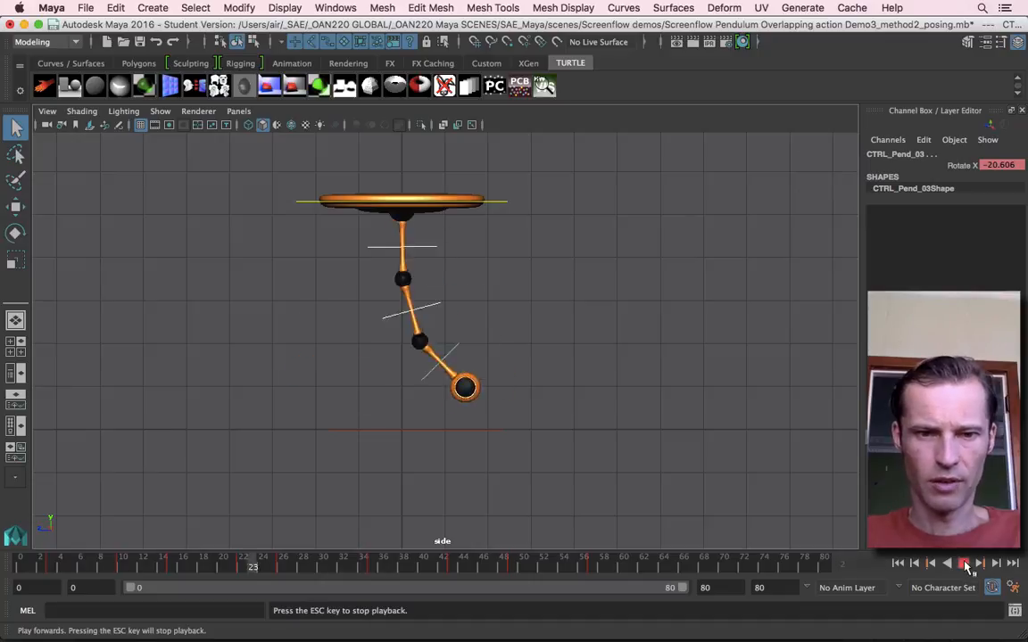
left_click(963, 564)
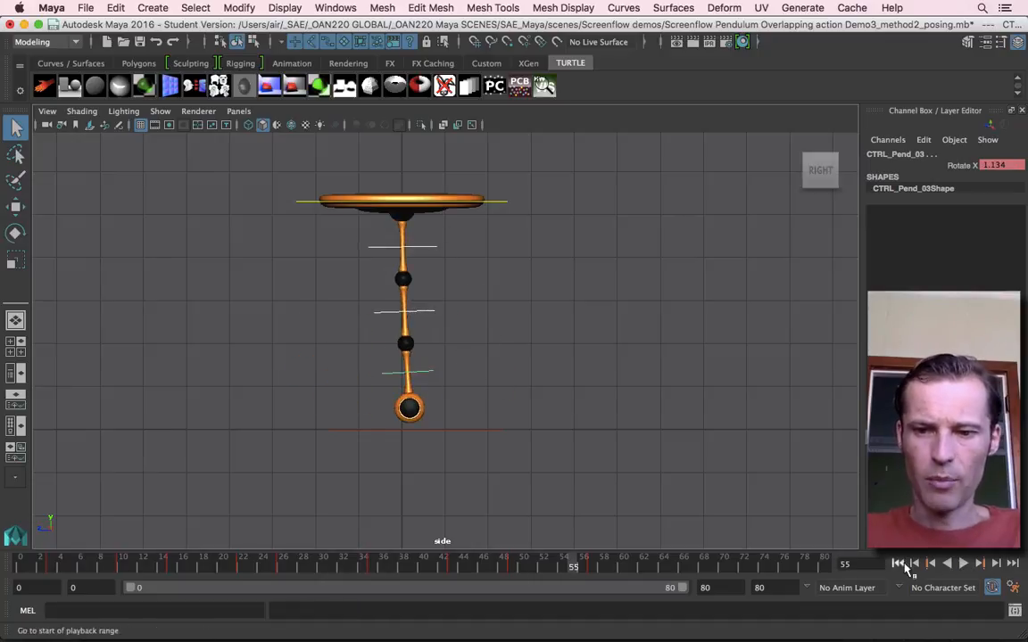
left_click(898, 564)
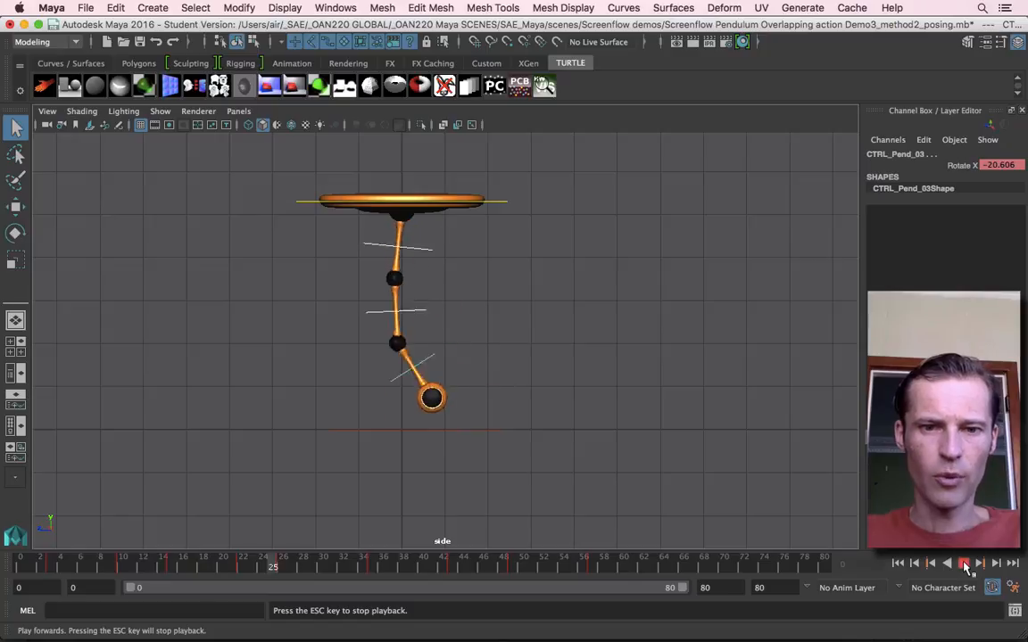
left_click(964, 564)
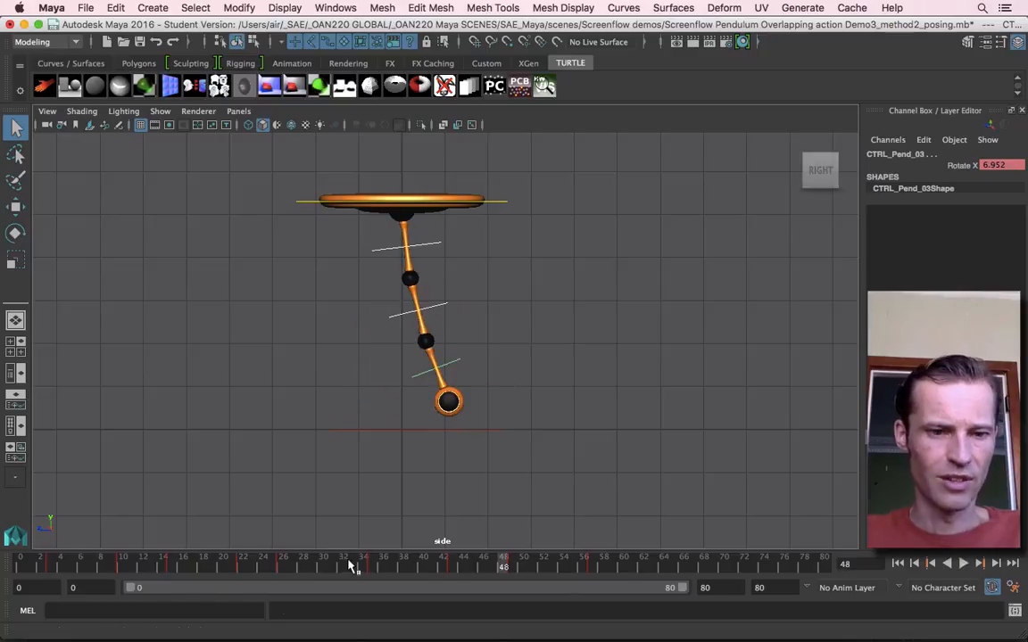
left_click(122, 565)
left_click(165, 561)
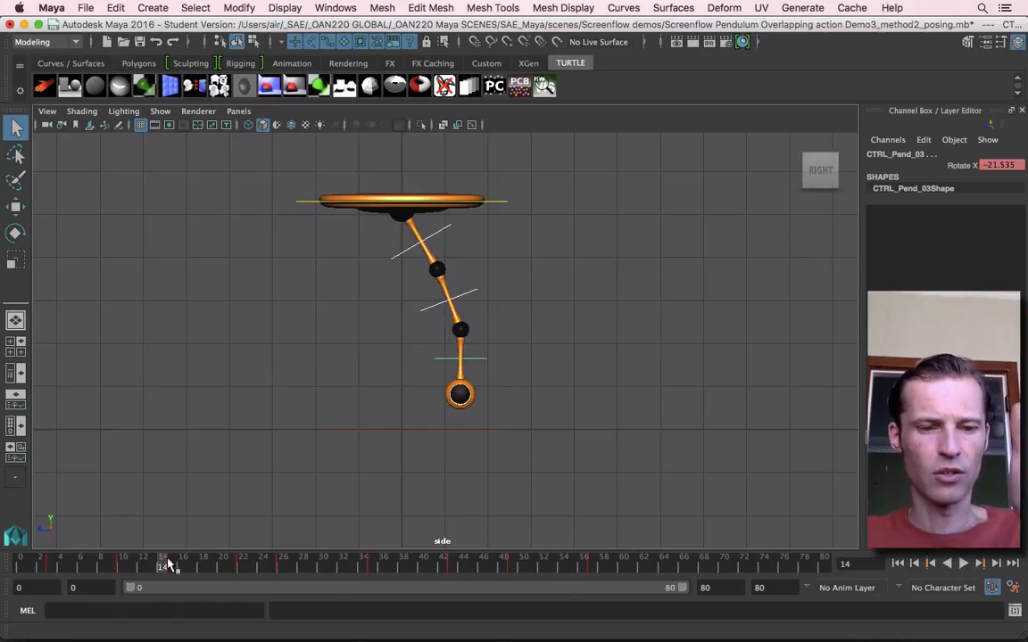
left_click(175, 564)
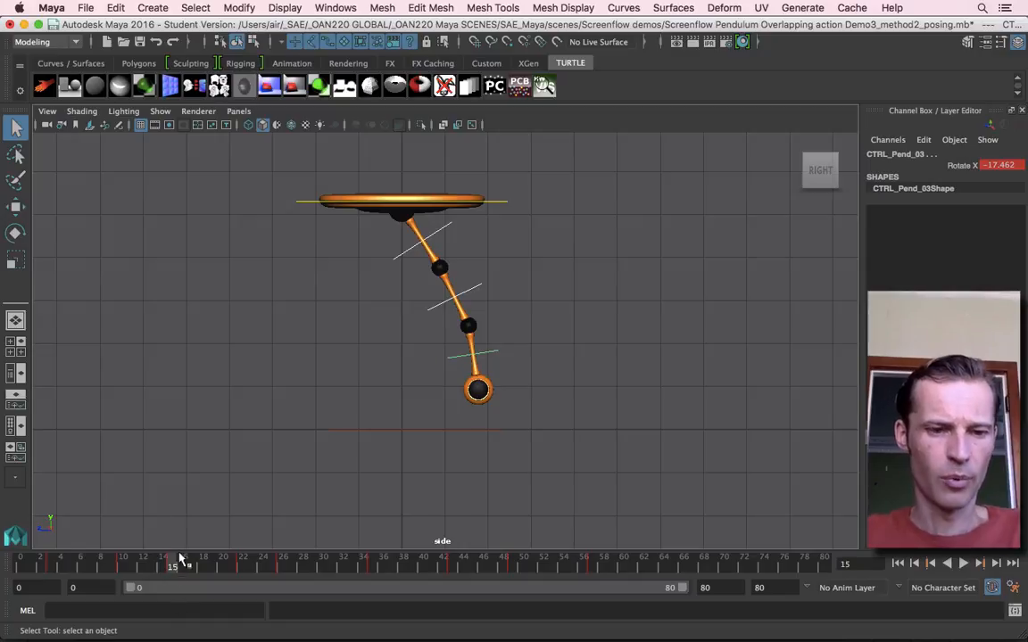
left_click(123, 566)
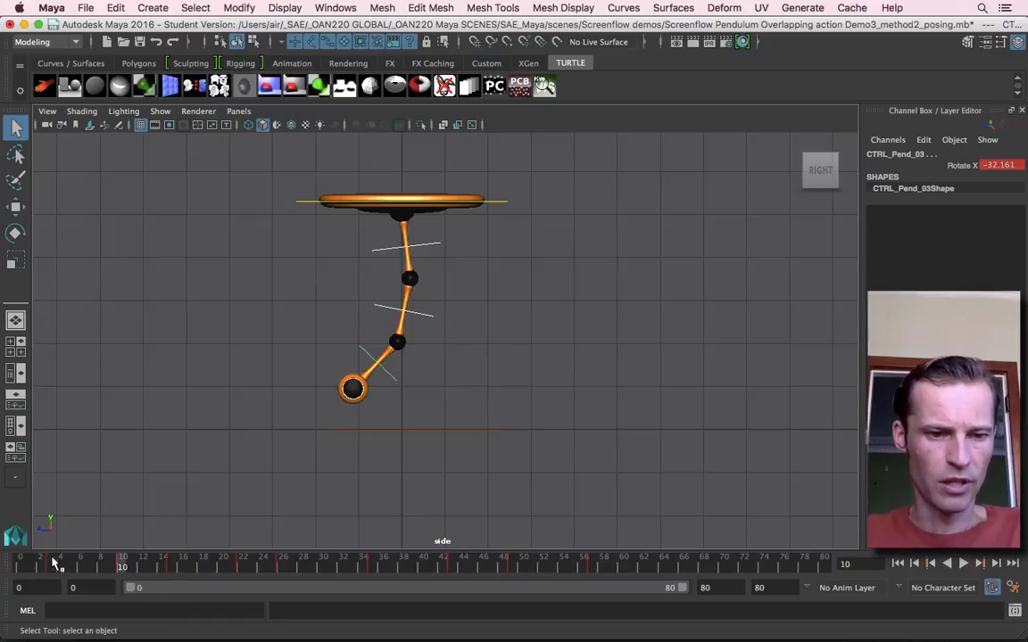
left_click(56, 557)
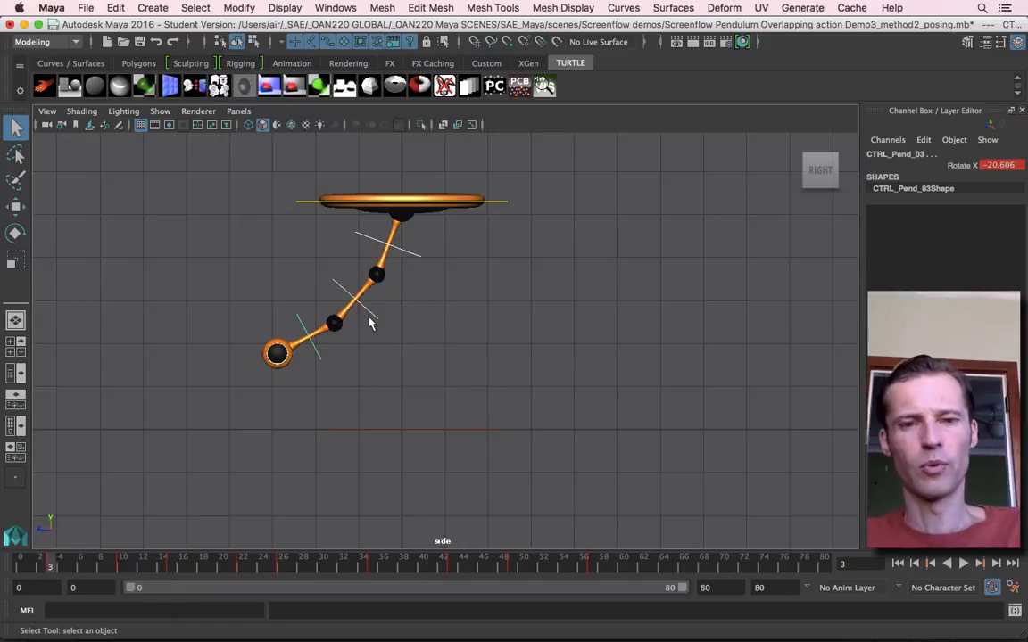
Step: Return to the multi-view layout with the Rotate X curves and play back the animation
key("space")
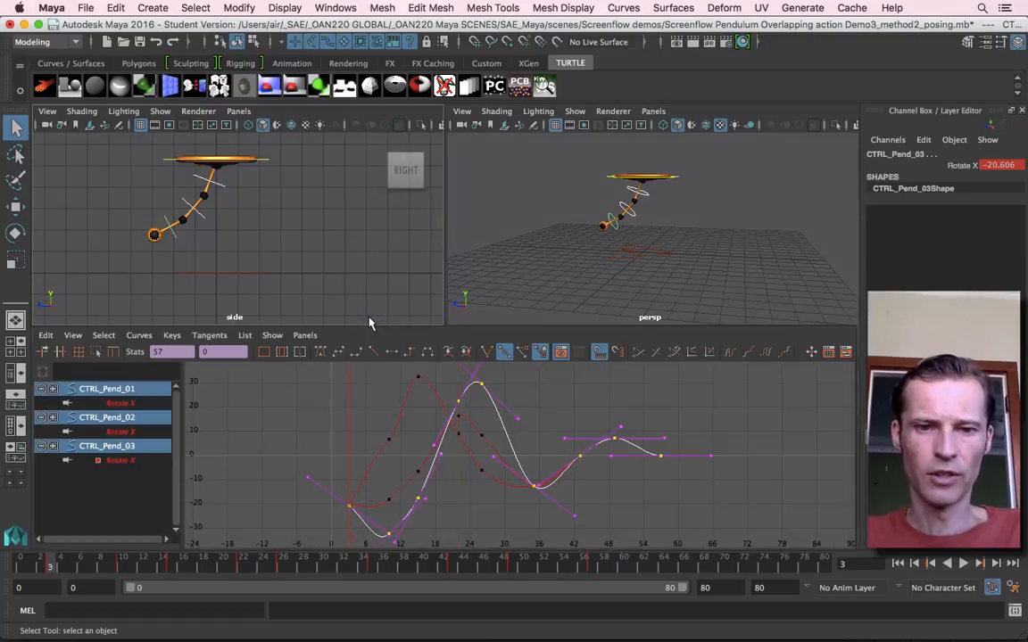
key("space")
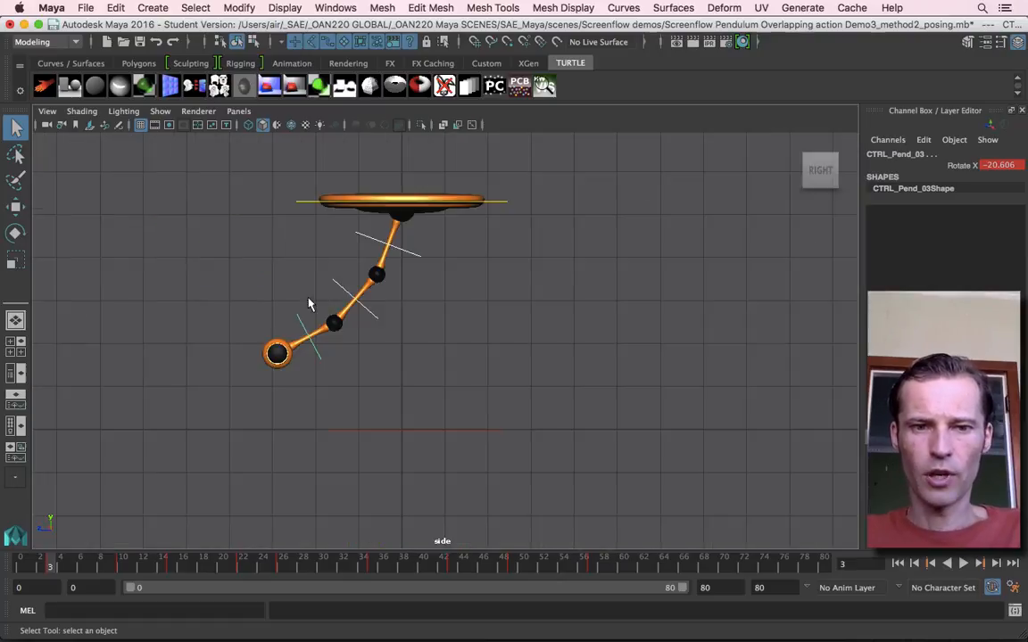
key("space")
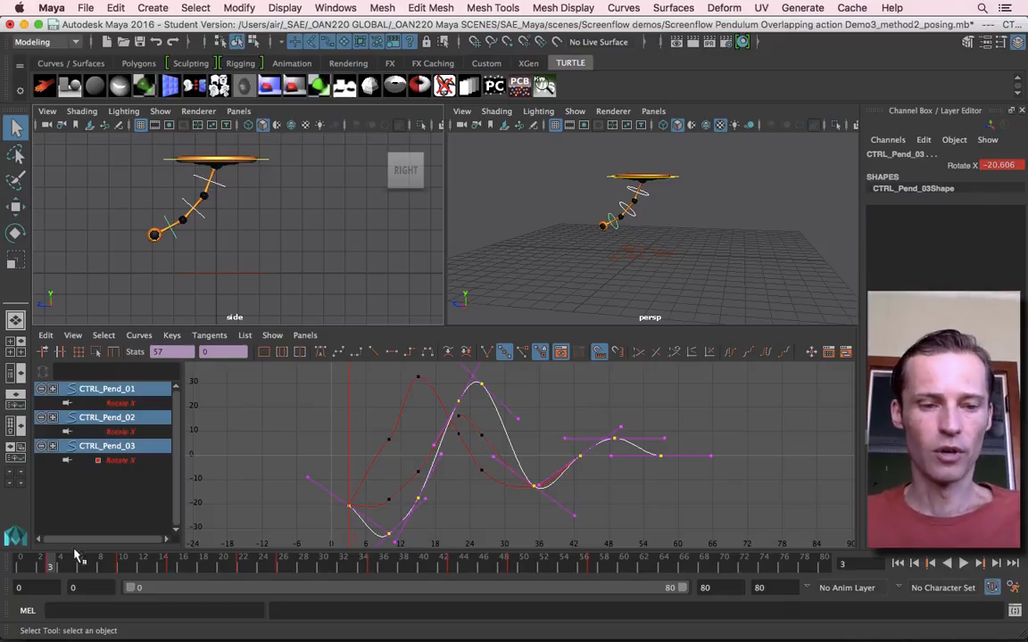
key("alt+v")
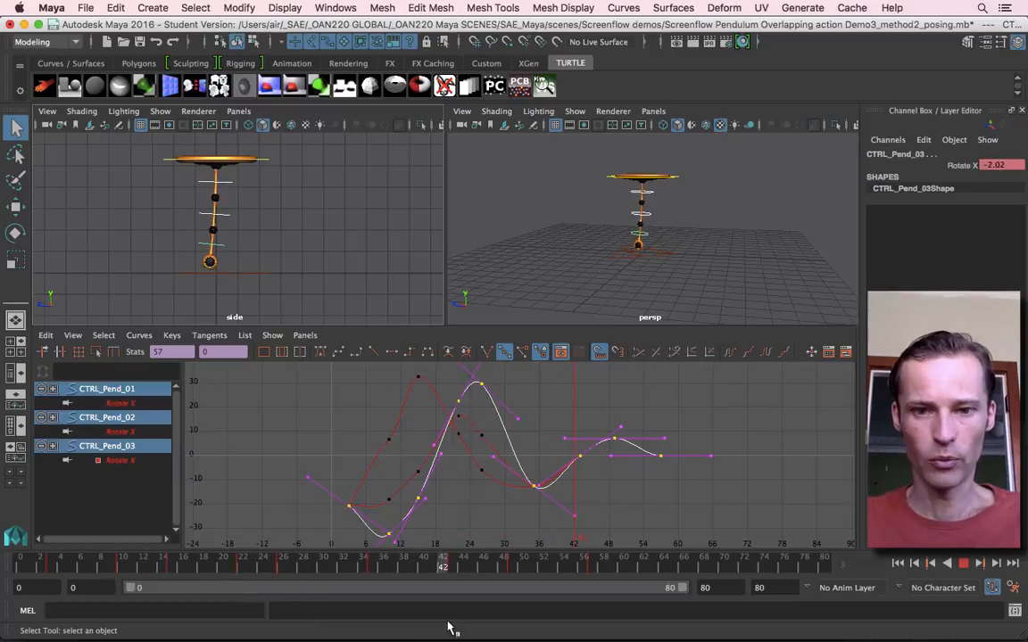
key("alt+v")
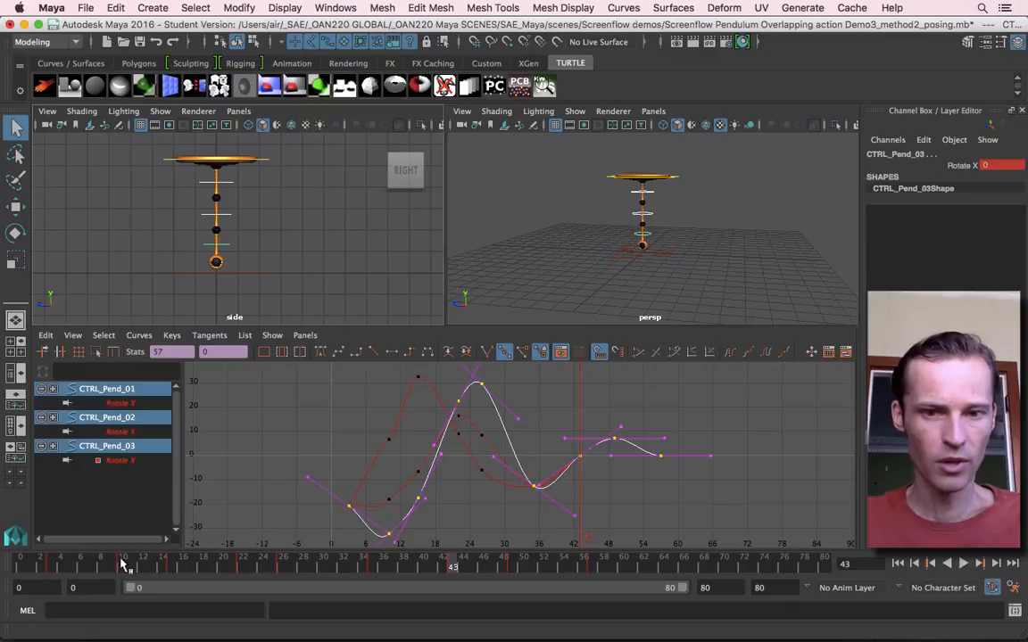
Step: Copy the frame 10 pose of all three pendulum controls to frame 43 and key it there
left_click(123, 566)
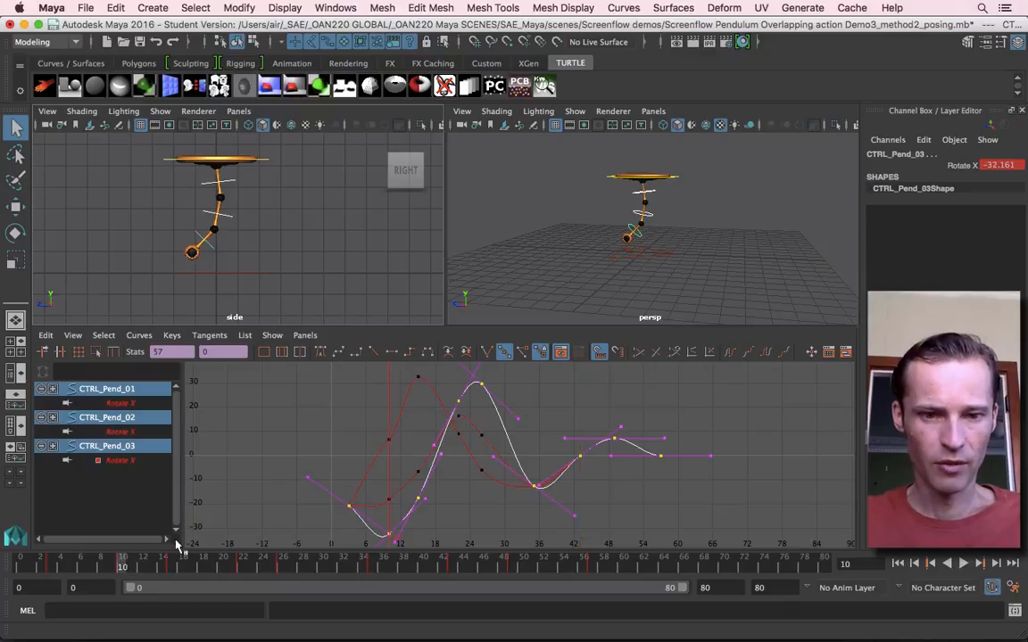
left_click(453, 567)
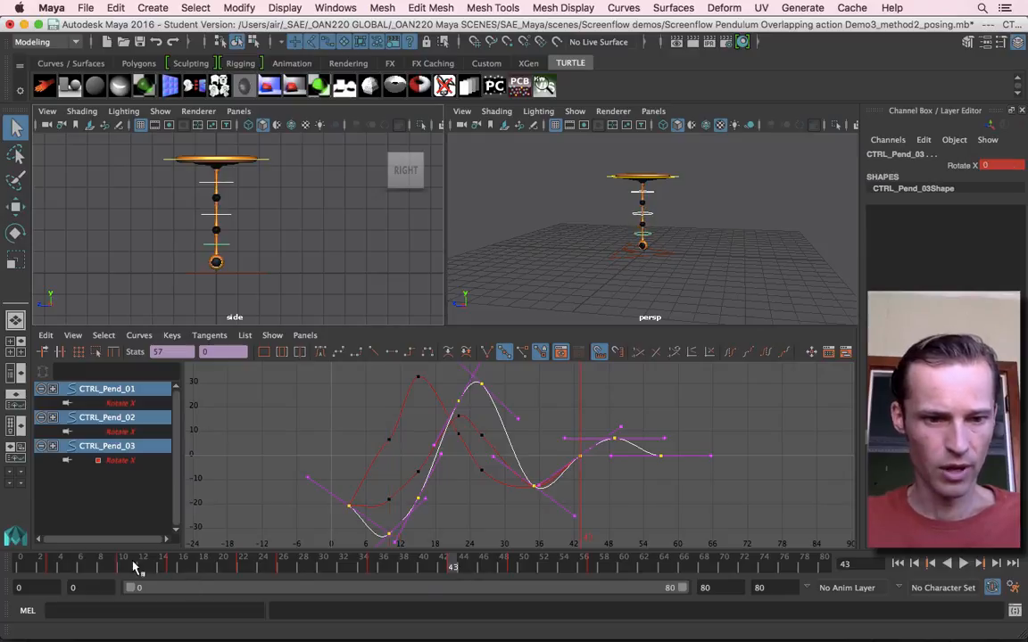
left_click(125, 565)
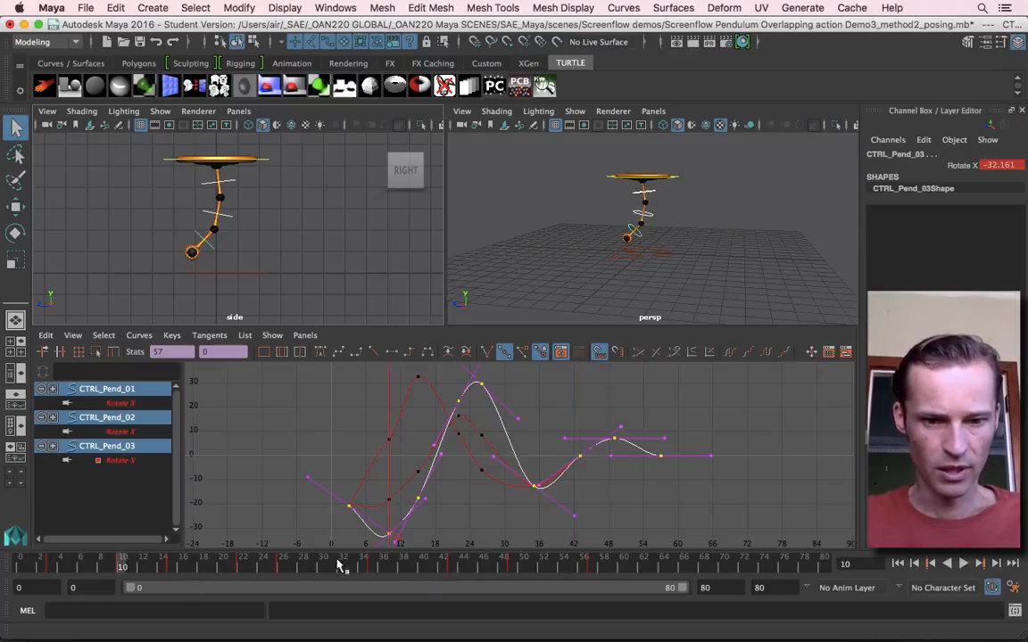
left_click(453, 566)
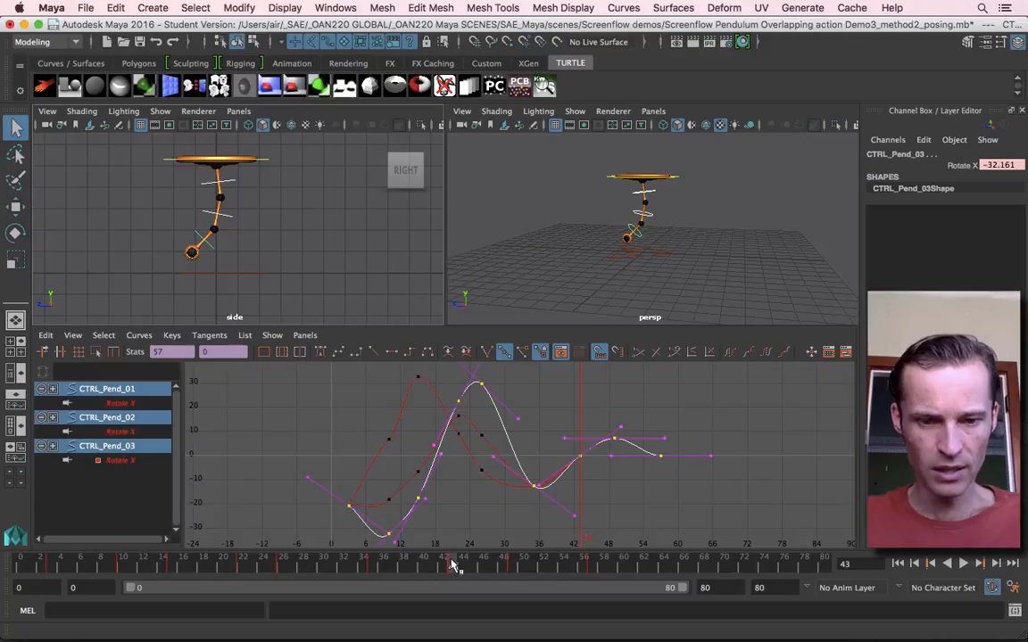
left_click(431, 566)
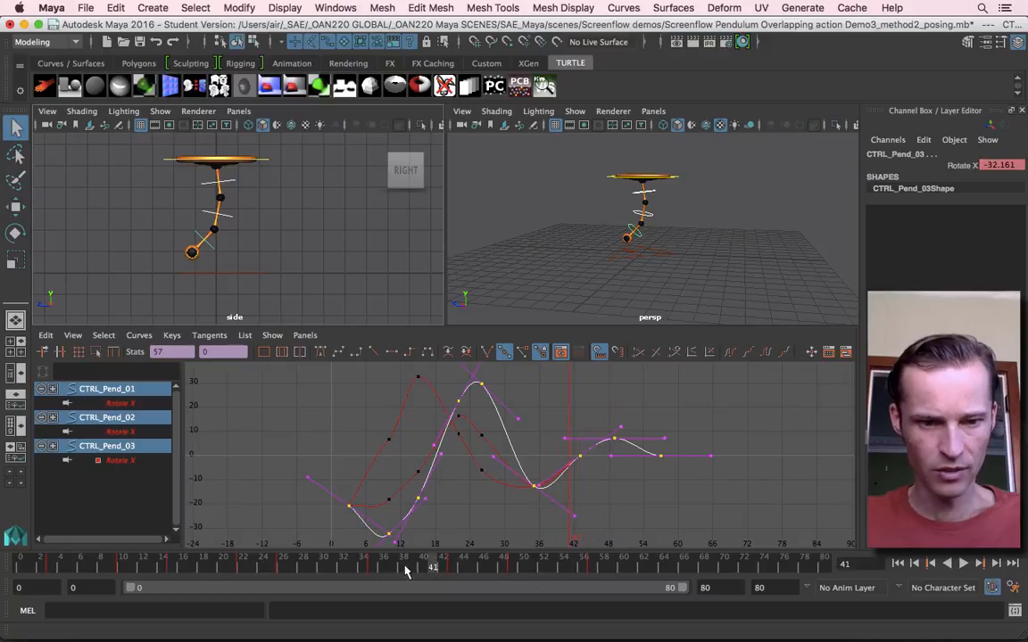
left_click(122, 565)
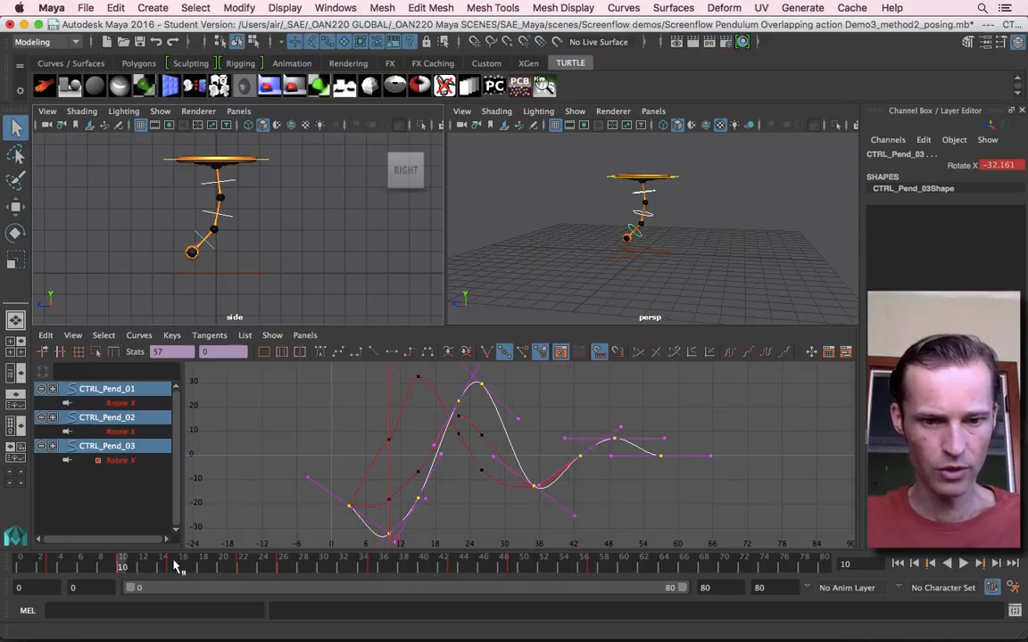
left_click(453, 566)
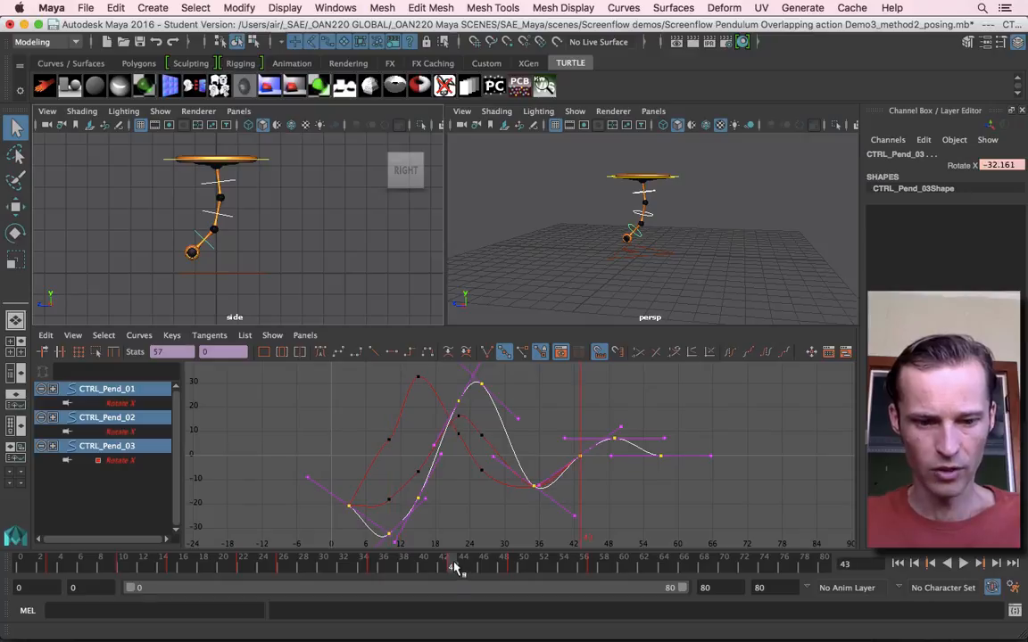
key("s")
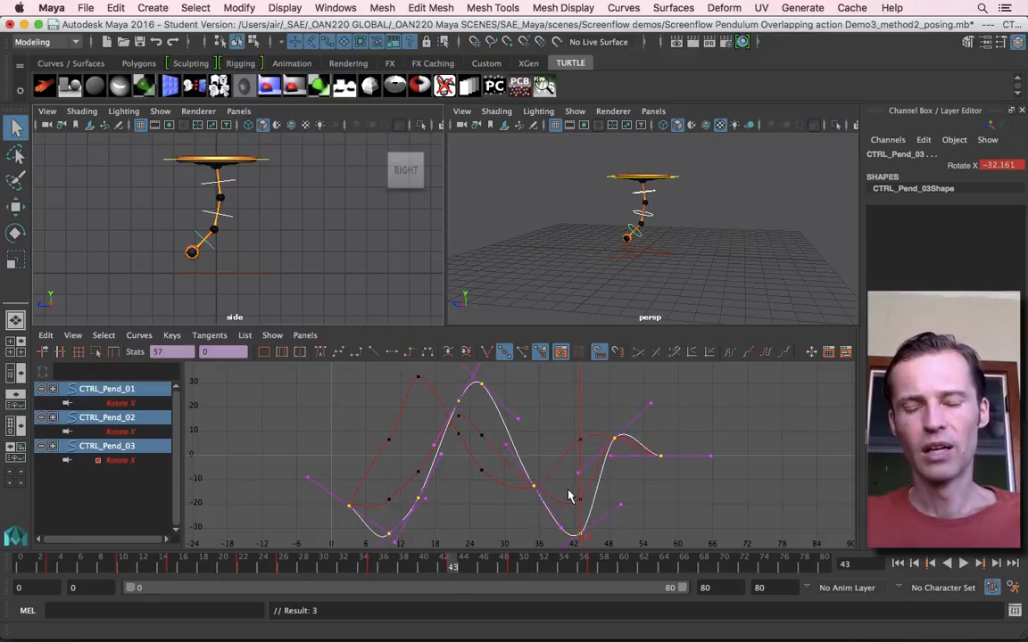
Step: Copy the frame 15 pose of all three pendulum controls to frame 49 and key it there
left_click_drag(136, 565, 172, 566)
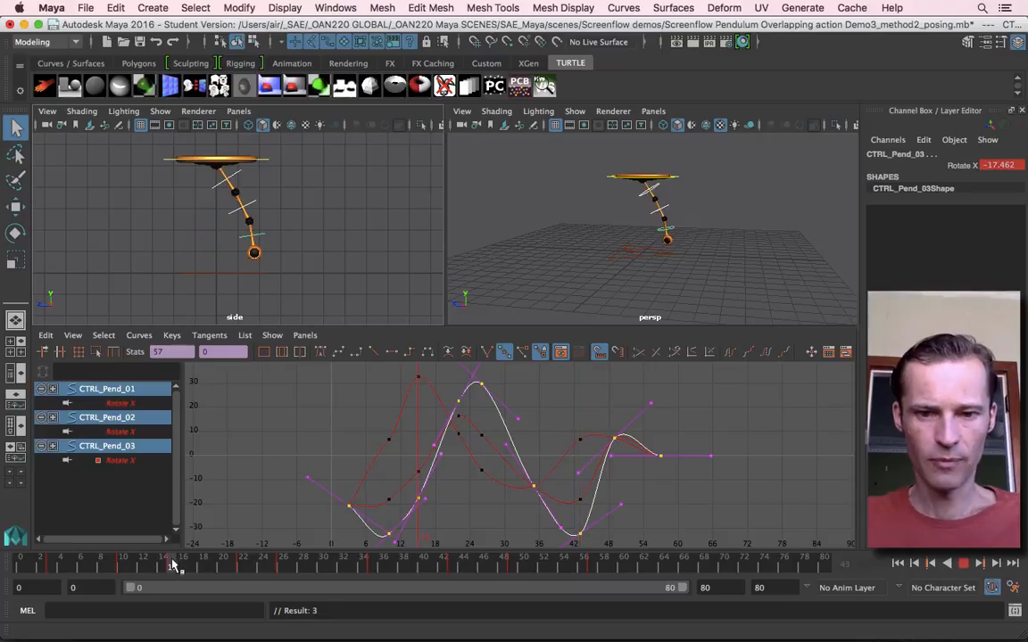
left_click(511, 567)
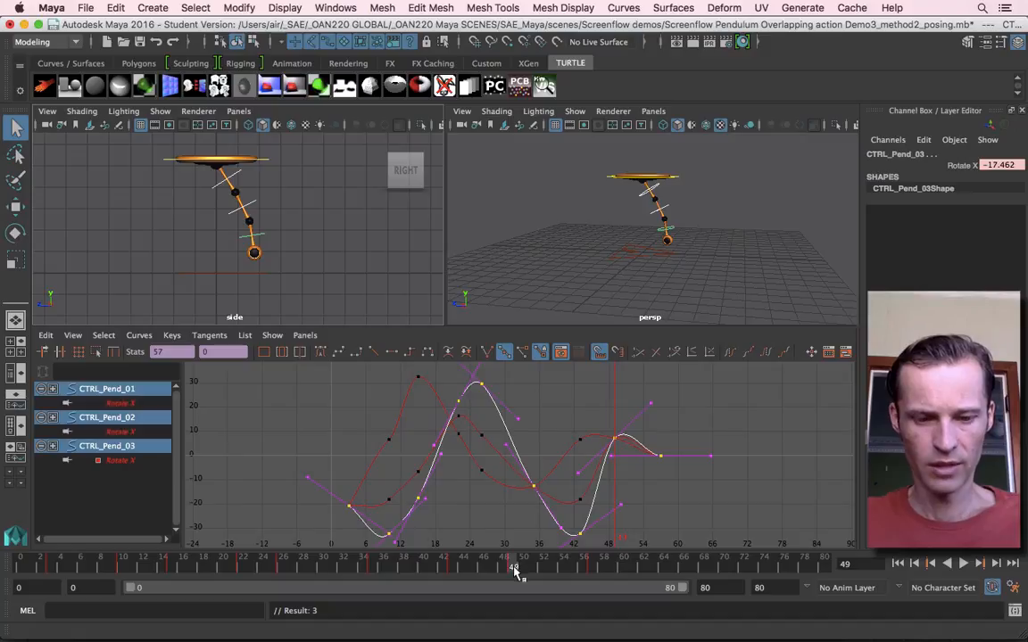
scroll(514, 533, "down", 3)
scroll(527, 514, "up", 1)
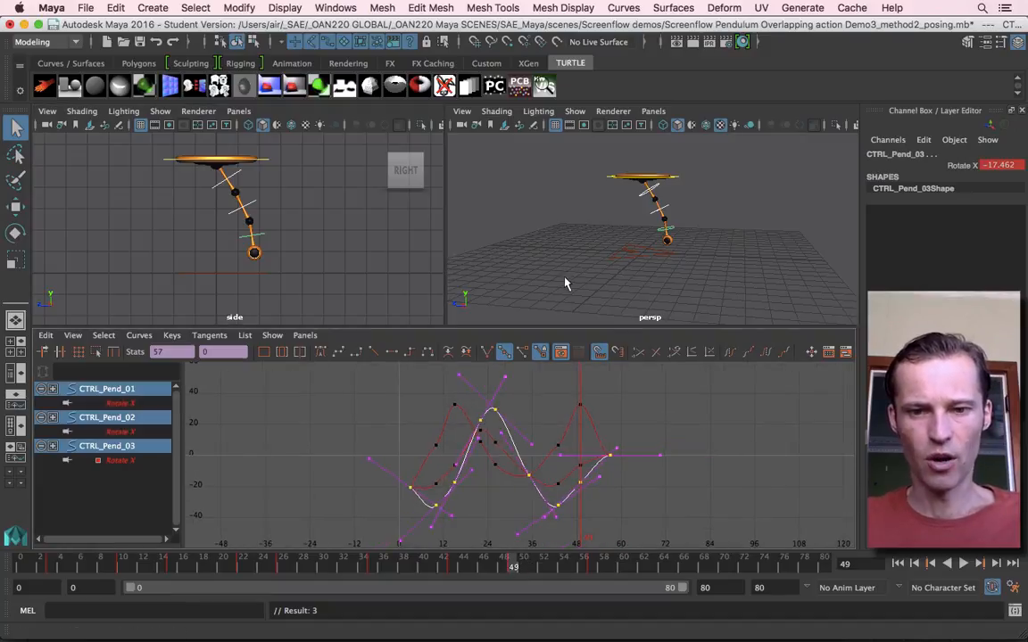
Step: Lower CTRL_Pend_01's Rotate X key at frame 49 to about 20
left_click_drag(568, 412, 592, 398)
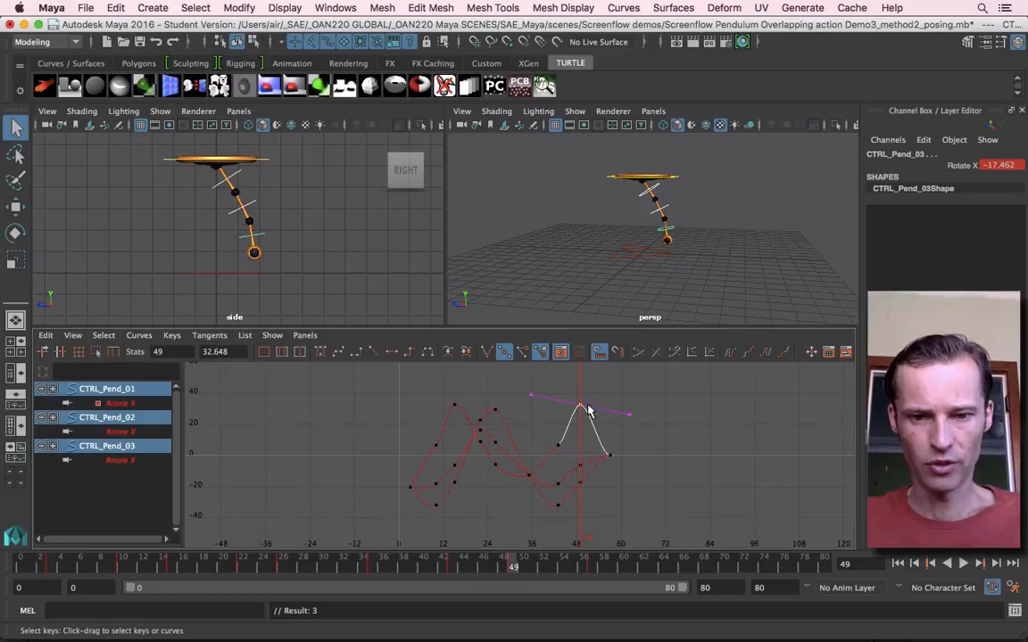
key("w")
middle_click_drag(584, 417, 585, 436, "shift")
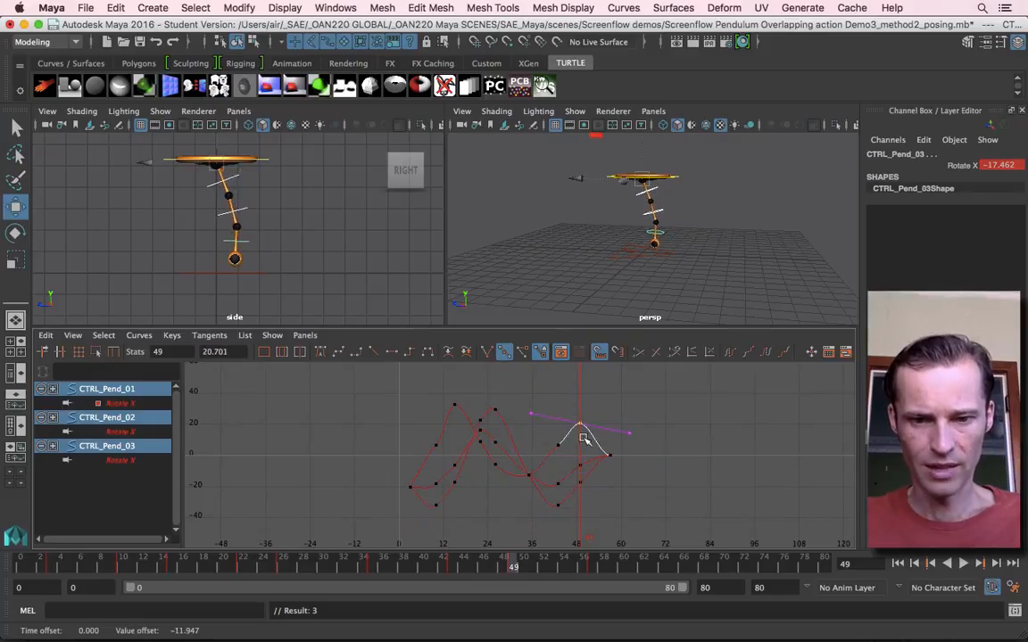
Step: Try moving CTRL_Pend_01's Rotate X keys at frames 43 and 49 together, undoing the change
left_click_drag(553, 459, 586, 421)
middle_click_drag(586, 424, 567, 451, "shift")
key("super+z")
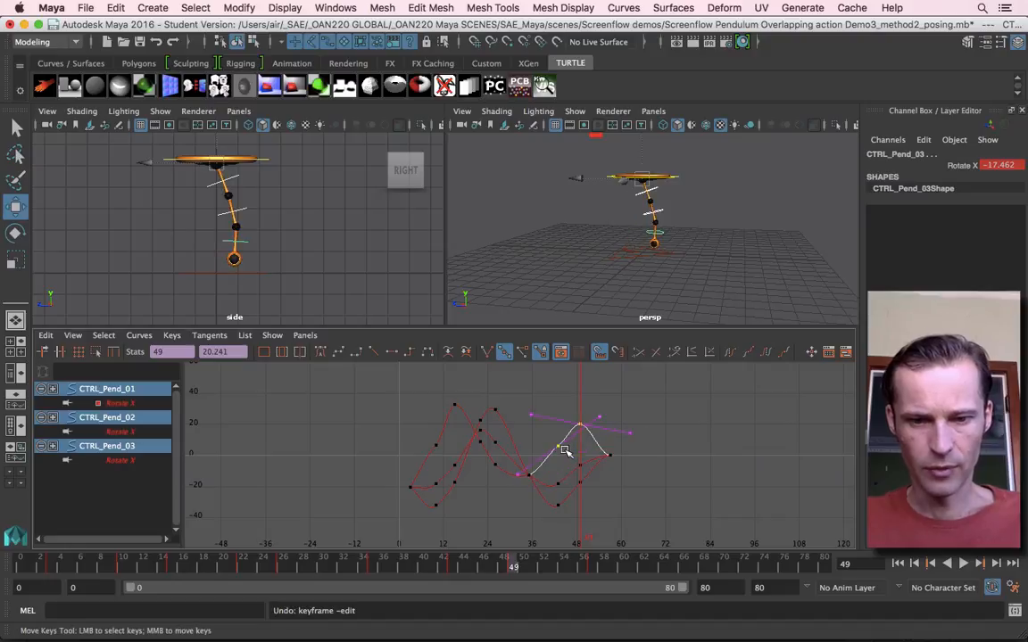
Step: Give CTRL_Pend_01's frame 43 Rotate X key a spline tangent, steepen its handle, and play back the animation
key("q")
left_click(549, 444)
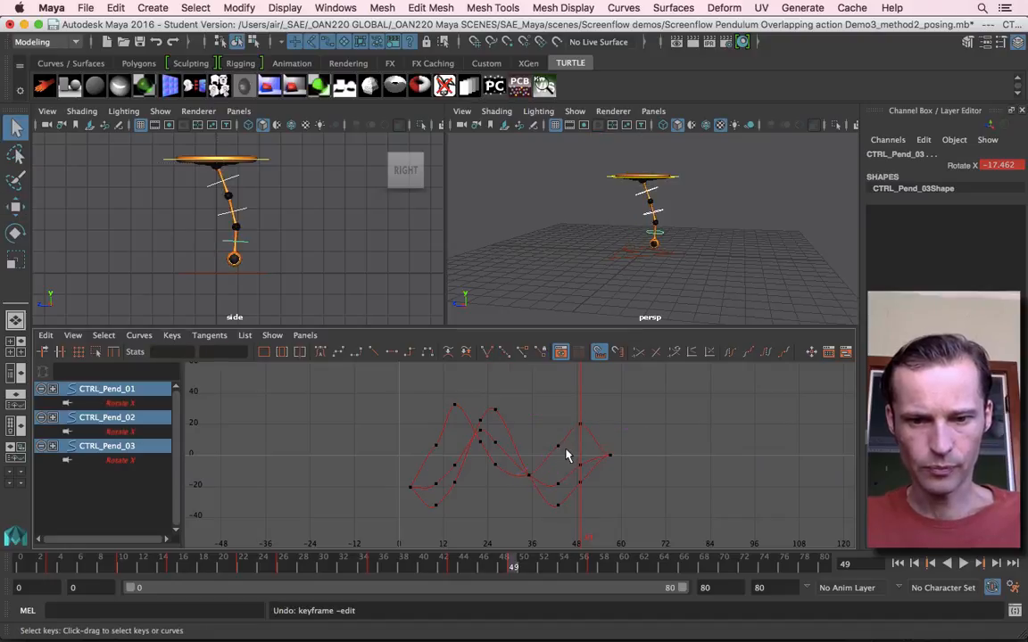
left_click(560, 452)
left_click(556, 448)
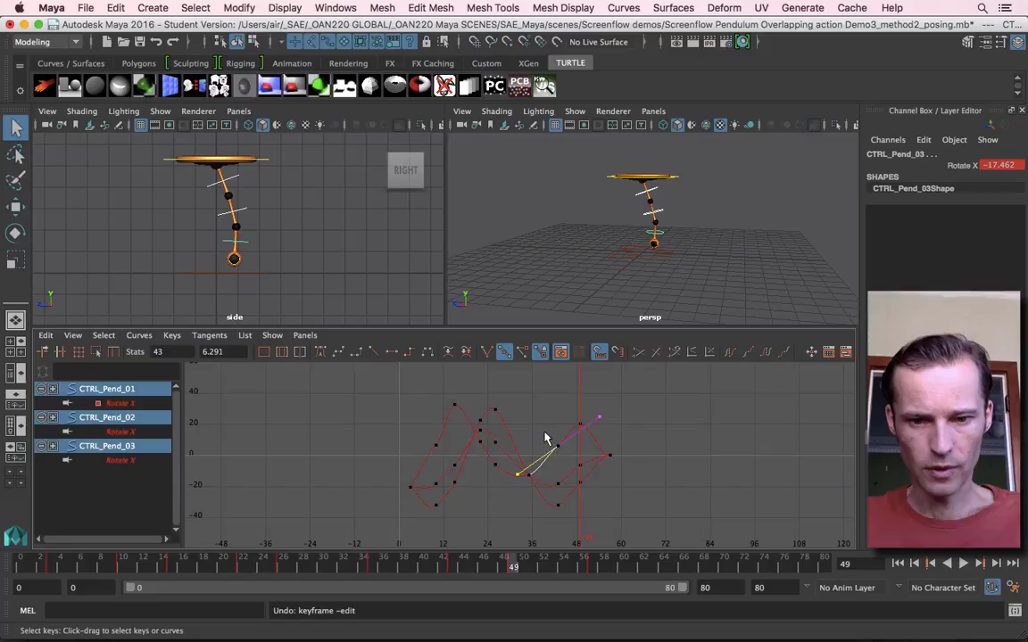
left_click_drag(562, 450, 561, 454)
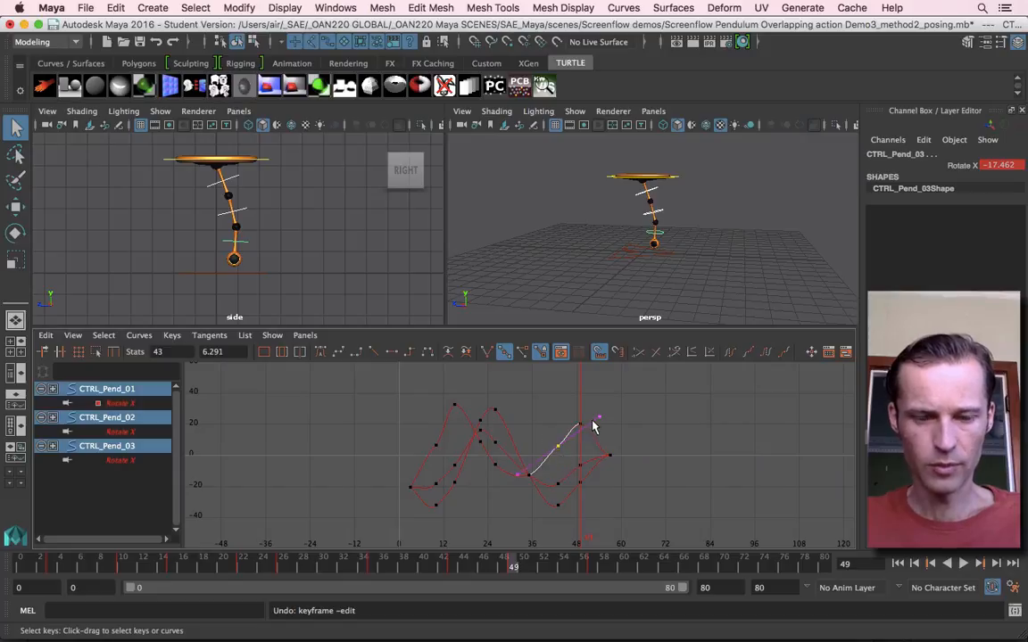
key("w")
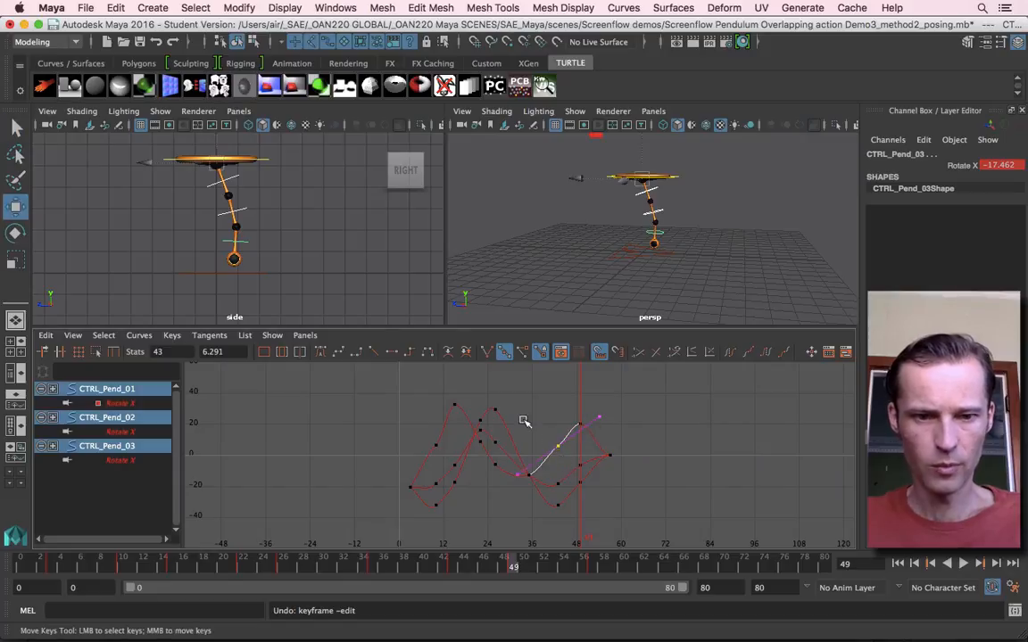
left_click(338, 356)
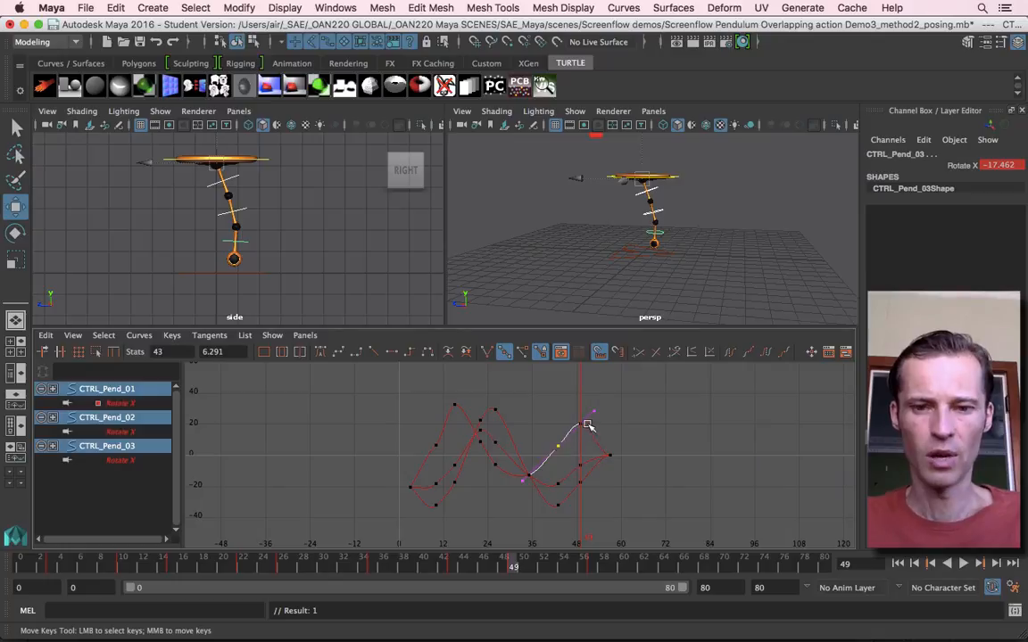
mouse_move(588, 404)
middle_mouse_down()
mouse_move(601, 415)
mouse_move(593, 404)
middle_mouse_up()
key("q")
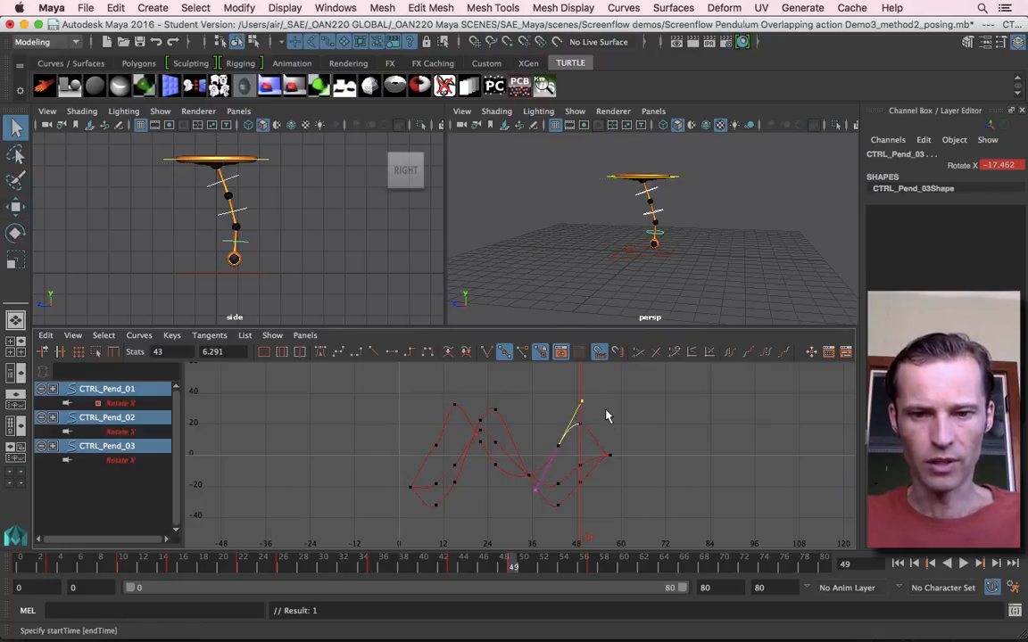
left_click(605, 415)
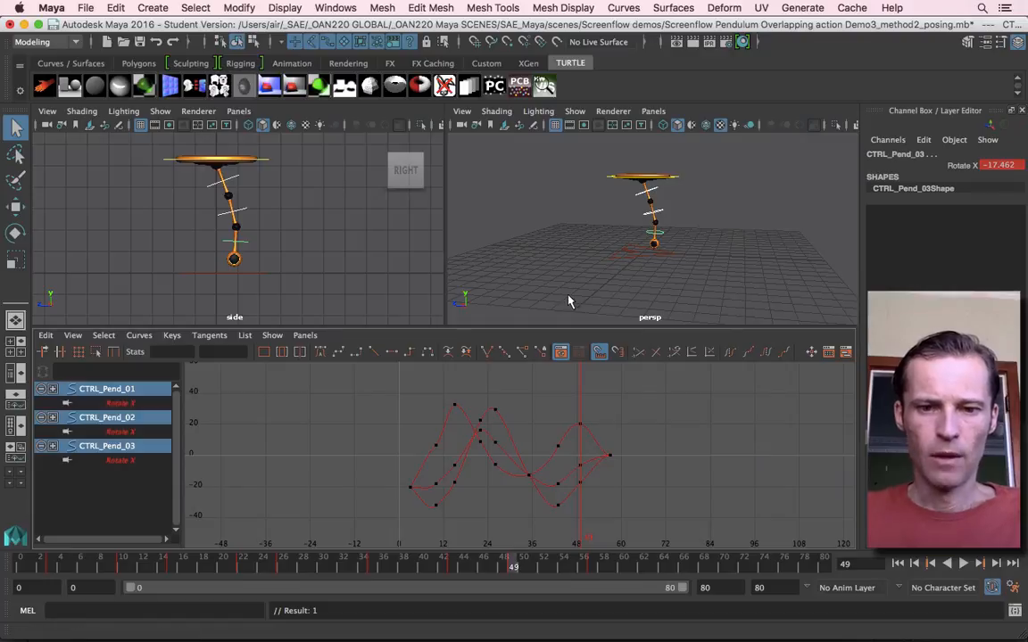
key("alt+v")
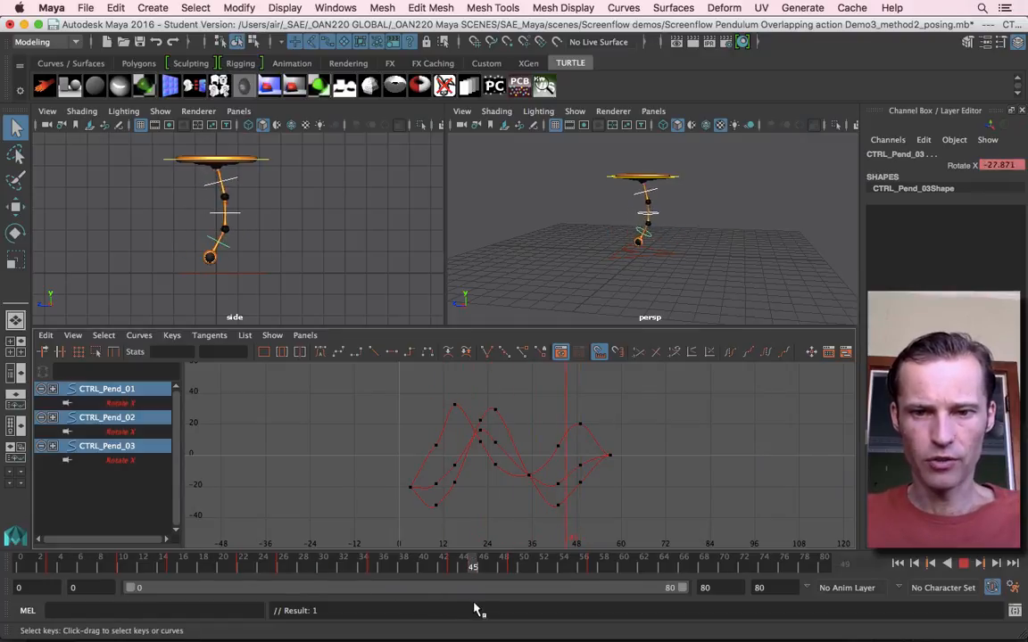
Step: Play back the pendulum animation and review the second swing in an enlarged side view
key("alt+v")
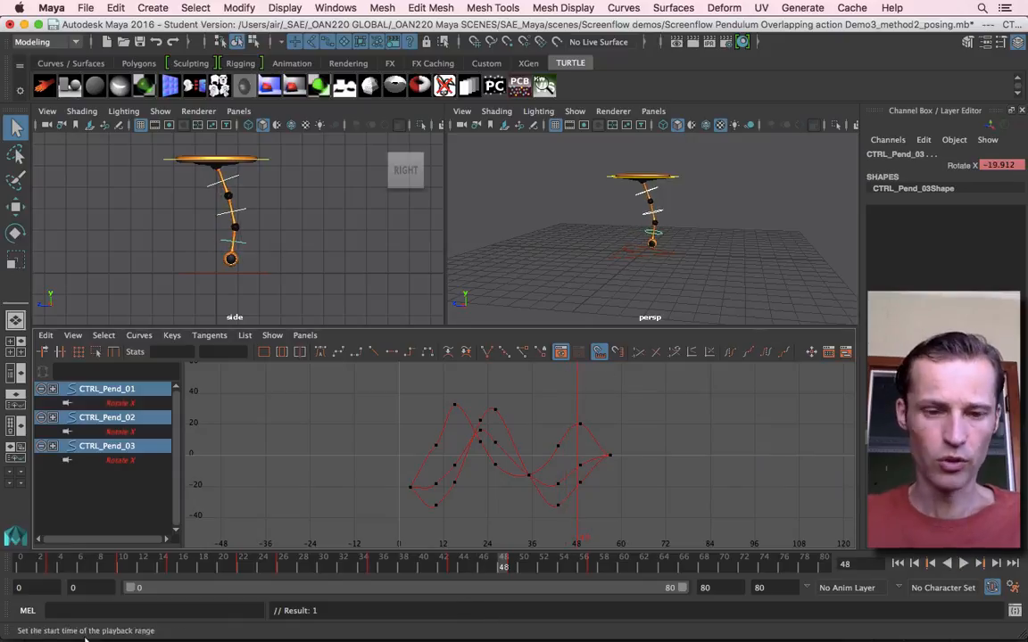
key("alt+v")
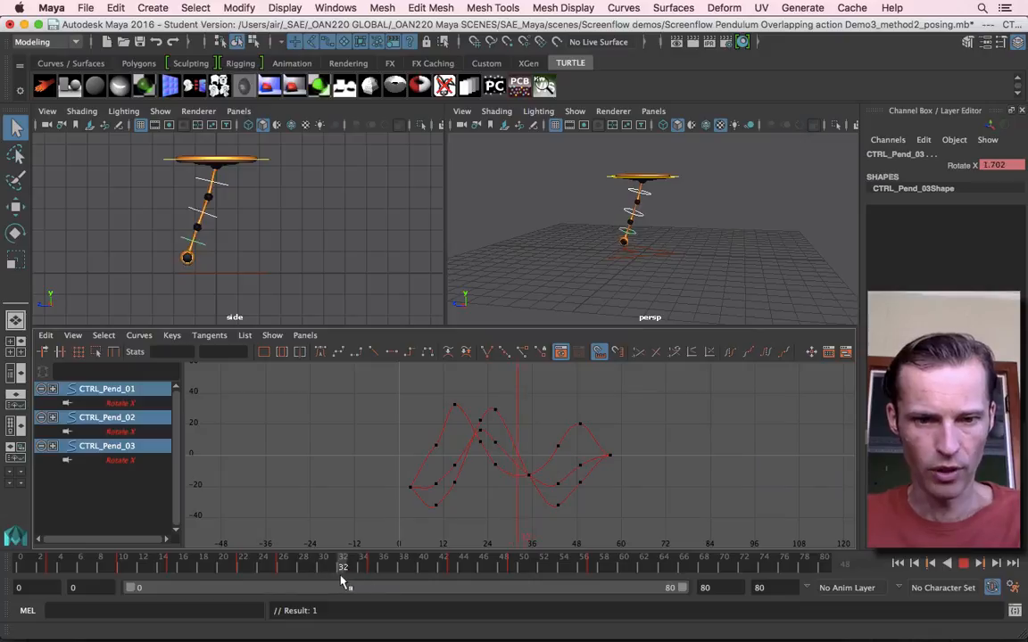
key("alt+v")
key("space")
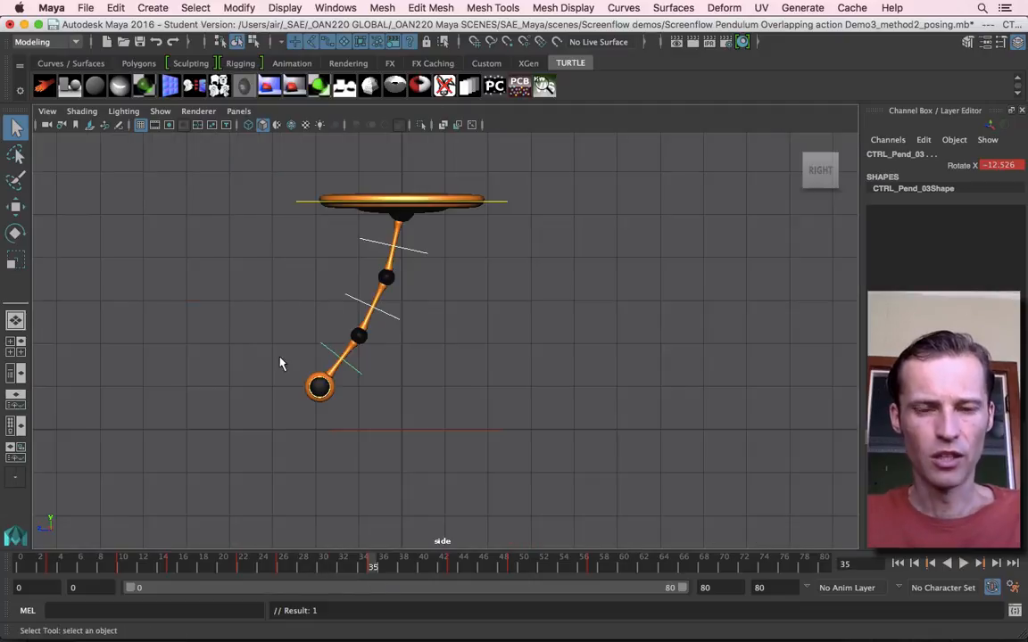
key("alt+v")
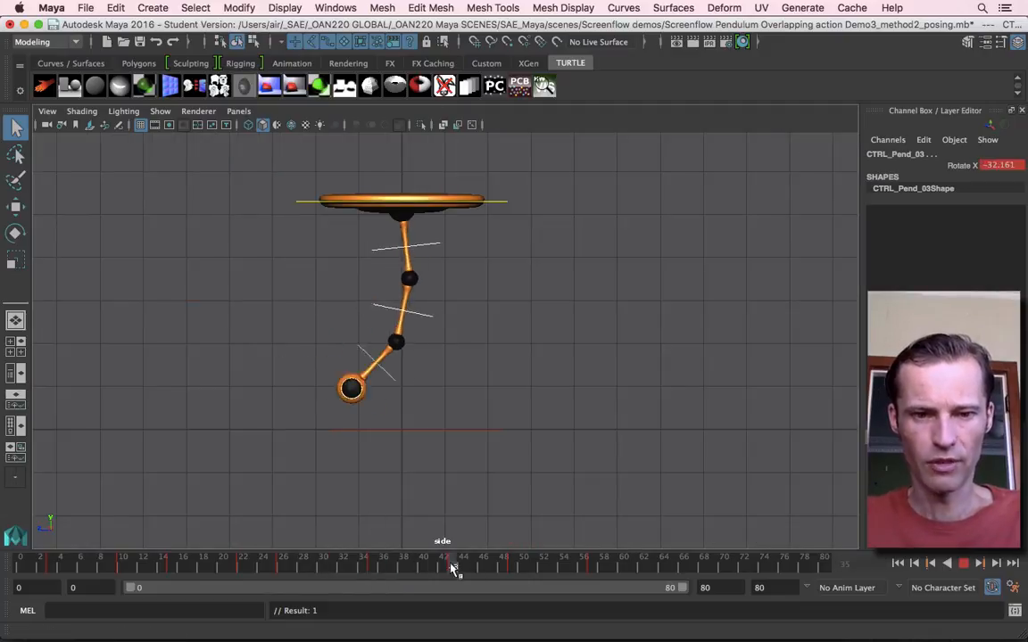
Step: At frame 43, rotate CTRL_Pend_01 back slightly to a Rotate X of about 4.9
left_click_drag(470, 571, 456, 571)
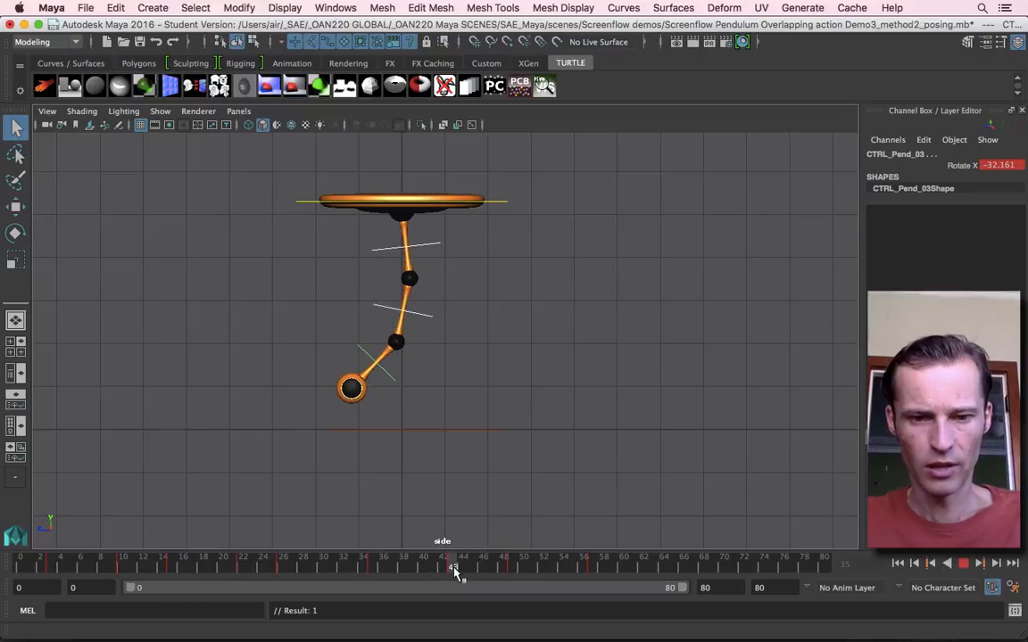
left_click(385, 252)
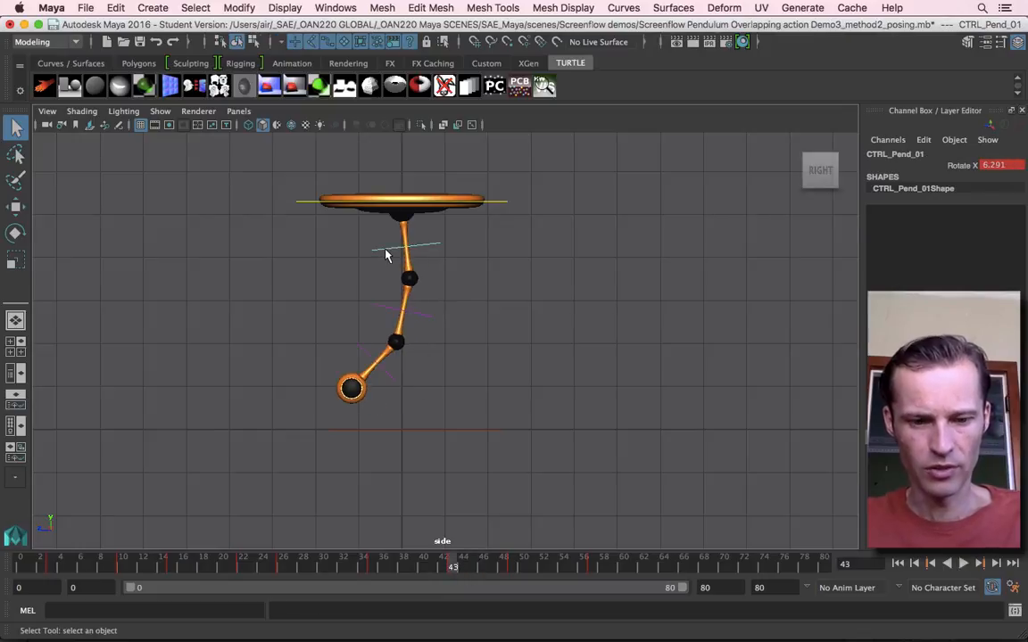
key("e")
left_click_drag(390, 270, 388, 274)
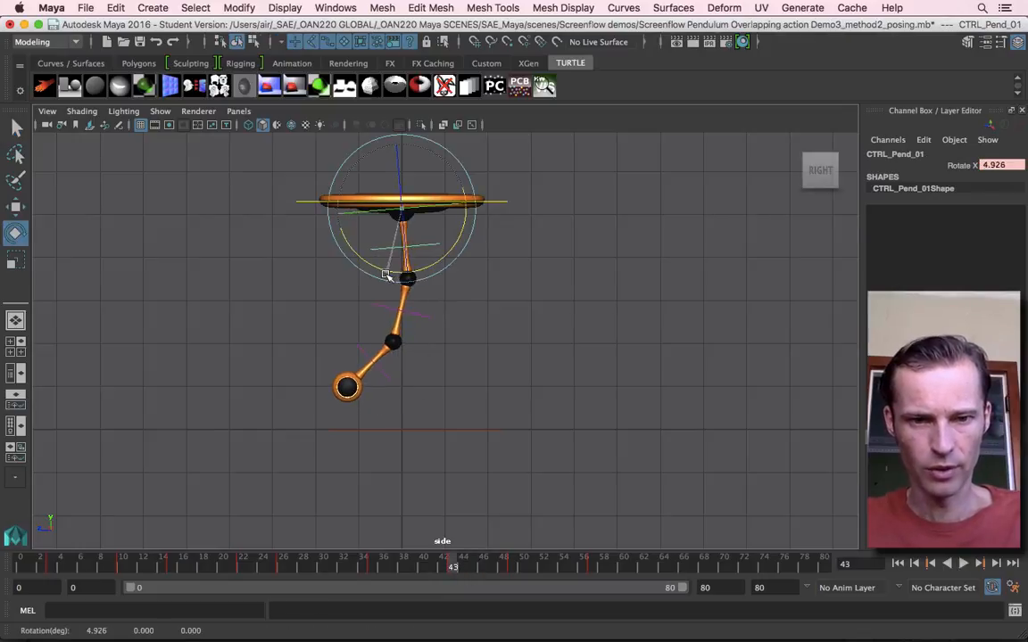
left_click(389, 290)
Step: At frame 43, rotate CTRL_Pend_02 until its segment hangs vertically, rotate CTRL_Pend_03 to about -15.3 in Rotate X, and key the pose
left_click(362, 335)
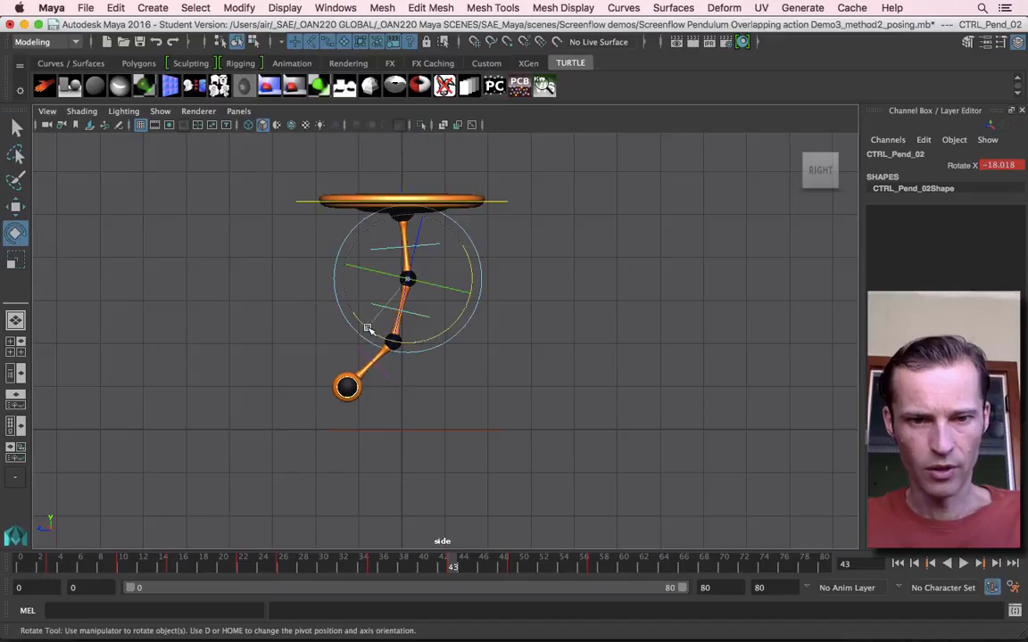
left_click_drag(331, 299, 379, 333)
left_click(378, 337)
left_click(378, 358)
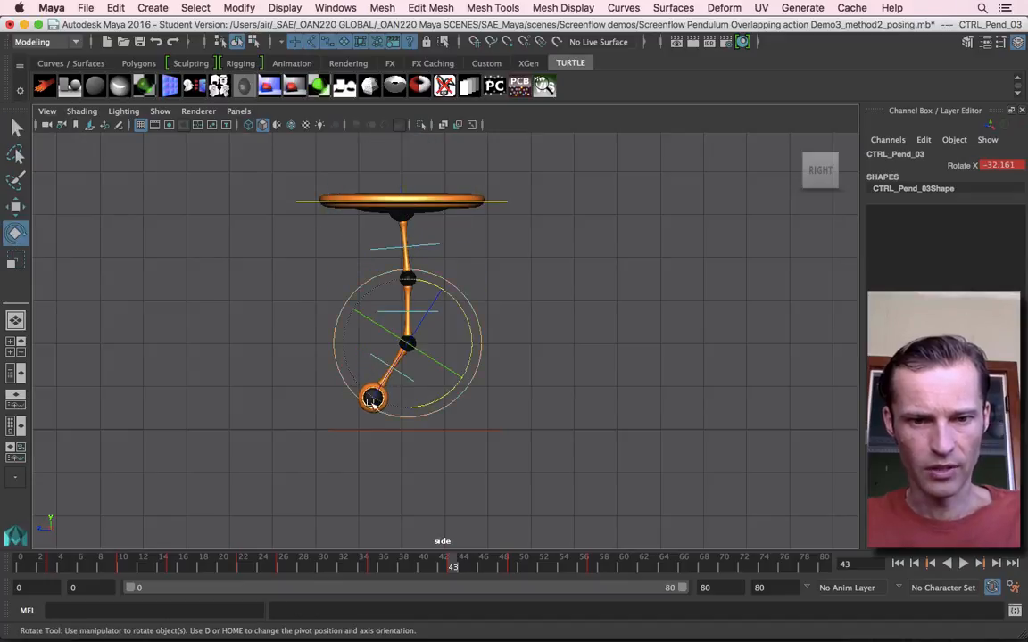
left_click_drag(426, 402, 450, 402)
key("s")
key("q")
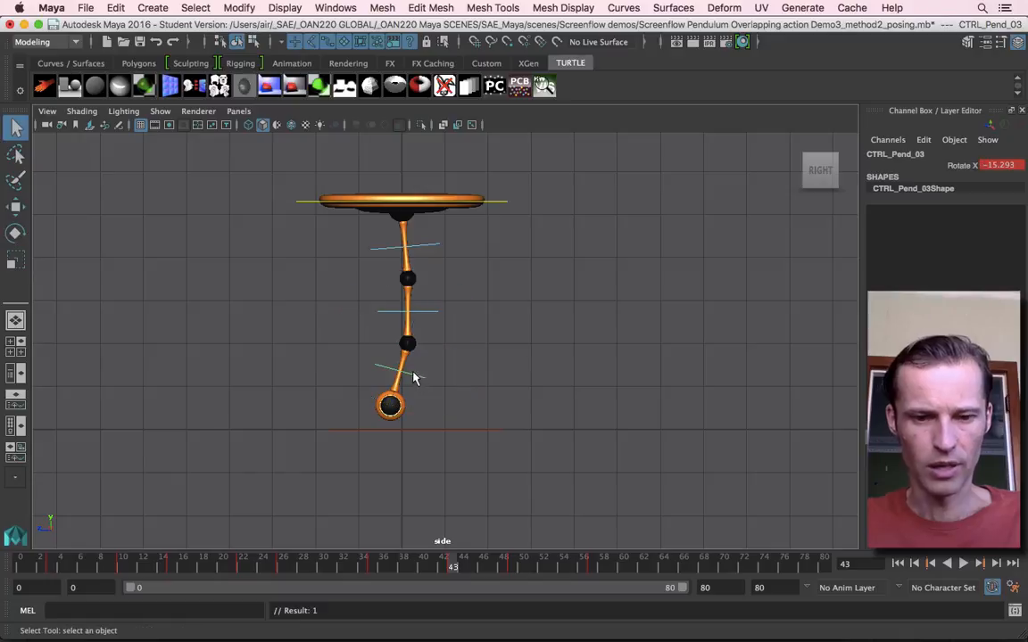
Step: Play the animation from frame 0 to review the softened frame 43 pose
left_click_drag(328, 564, 36, 535)
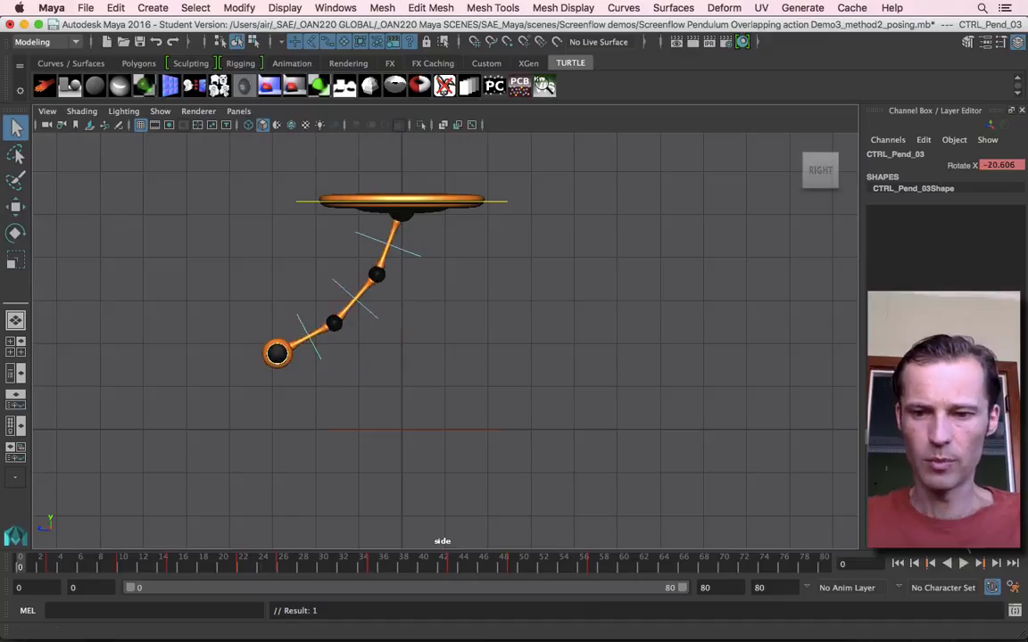
left_click(965, 563)
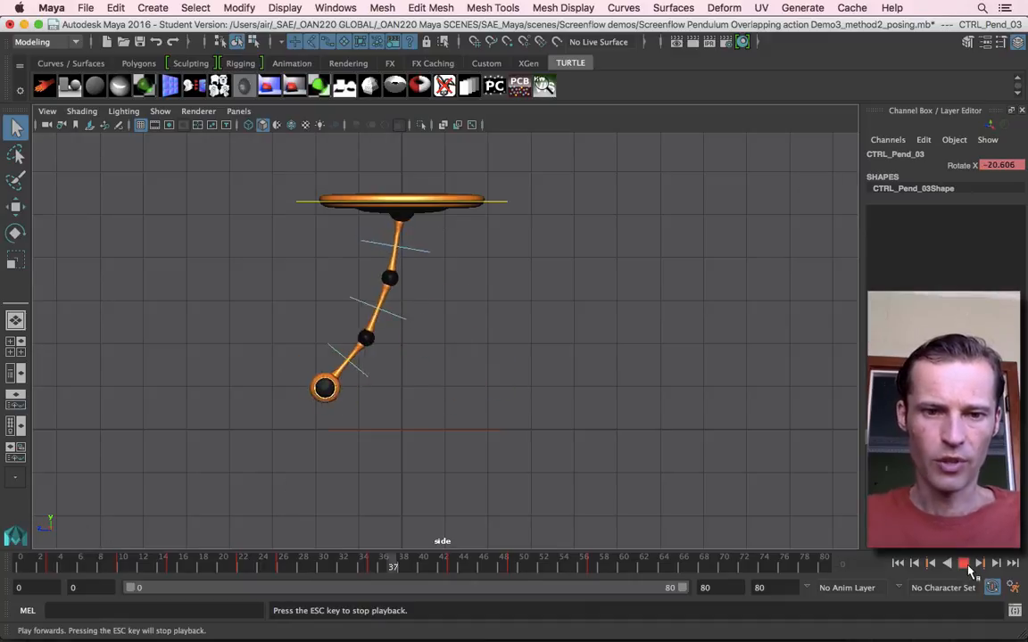
left_click(964, 563)
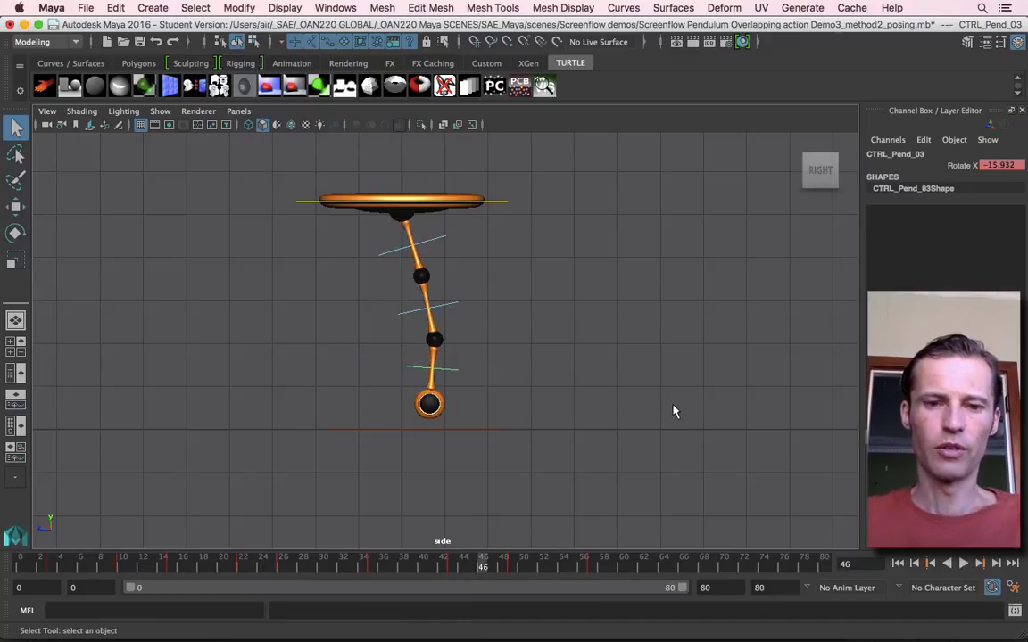
Step: Try shifting the keys of all three pendulum controls from frame 15 onward by eight frames to start at frame 23, and undo the shift
key("space")
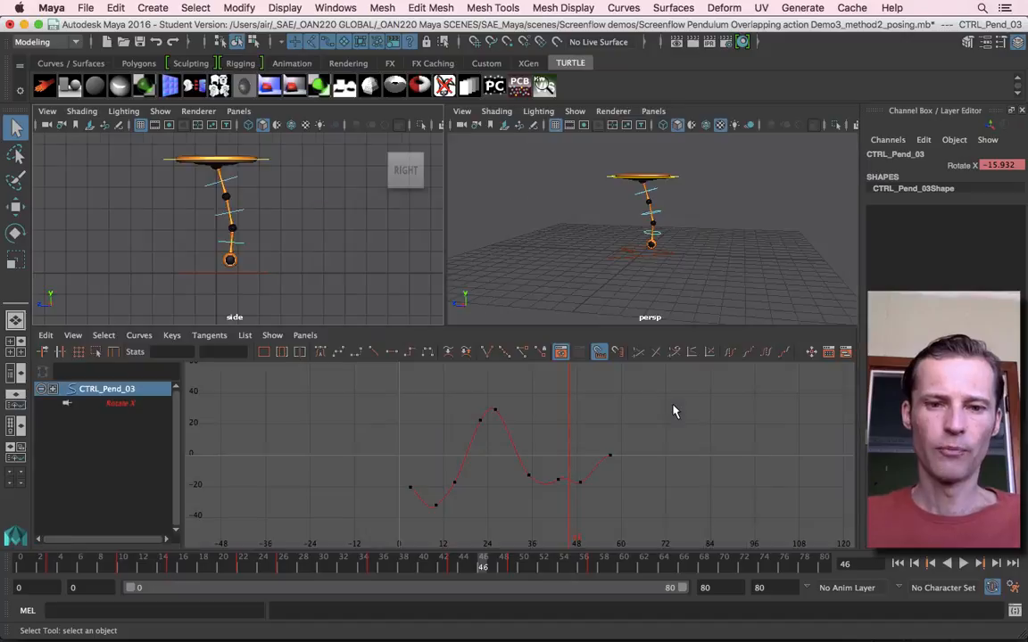
left_click(649, 211, "shift")
left_click(646, 189, "shift")
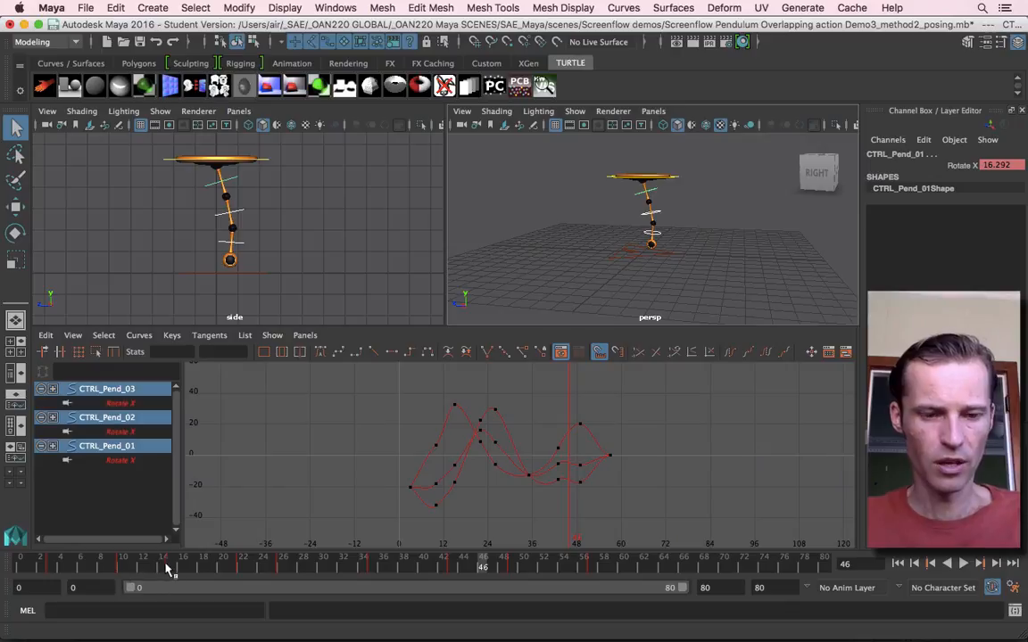
left_click_drag(167, 564, 615, 571, "shift")
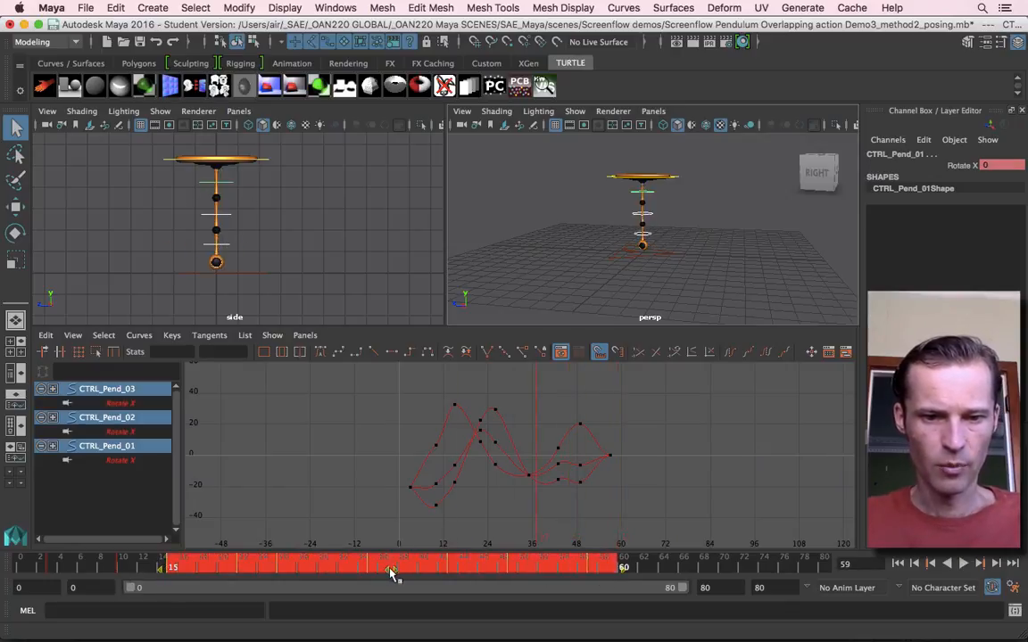
left_click_drag(390, 570, 479, 572)
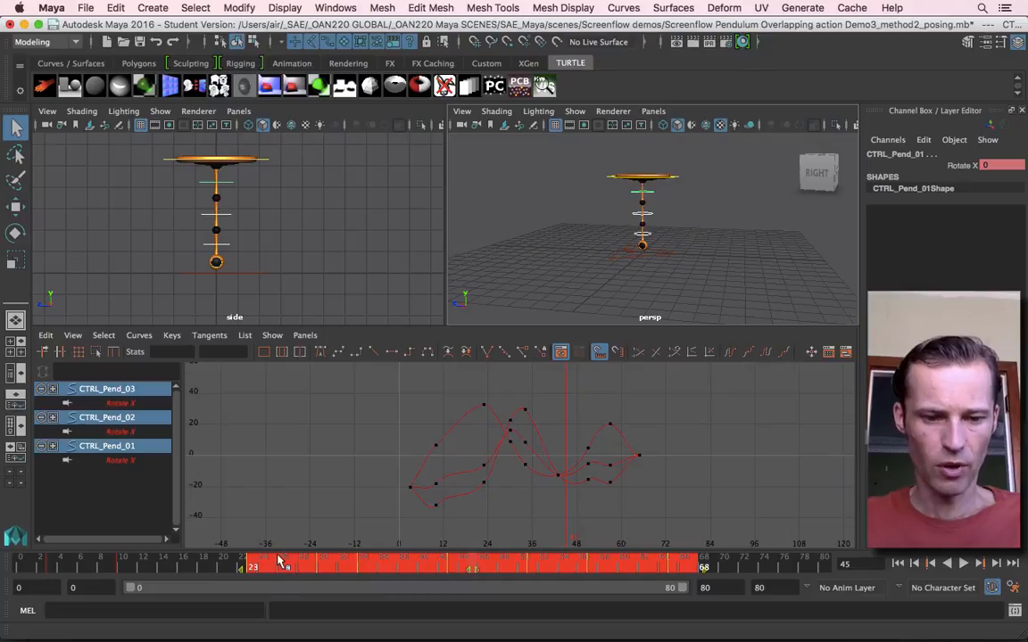
key("super+z")
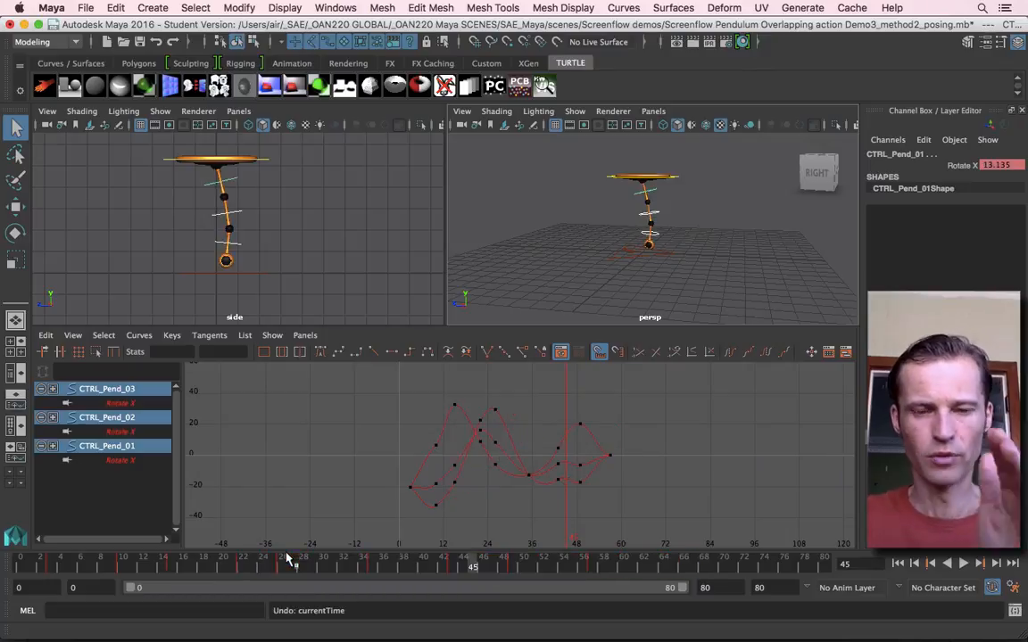